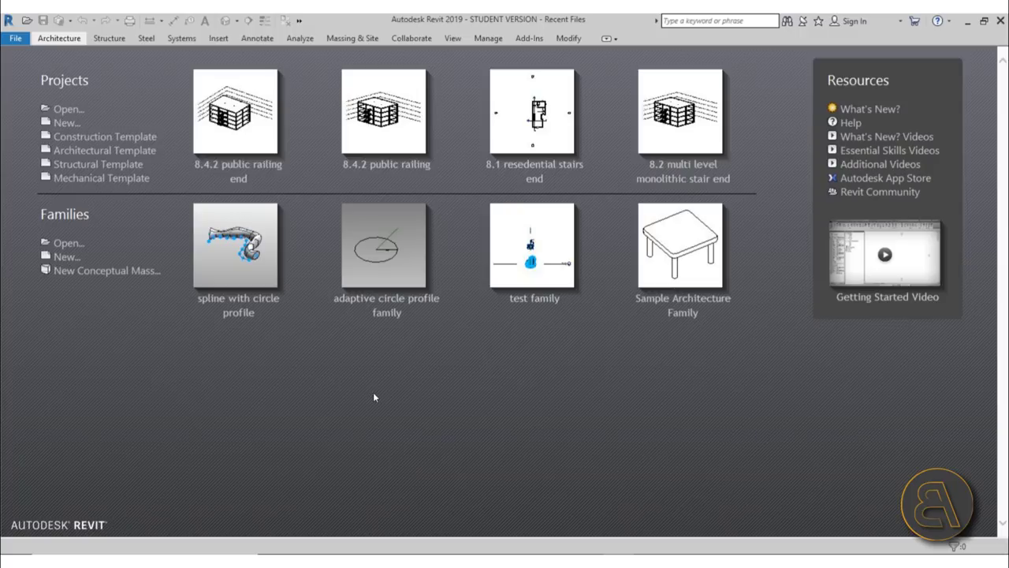
Step: Create a project from the Architectural Template and draw a horizontal Storefront curtain wall about 5800 mm long on Level 1
click(78, 157)
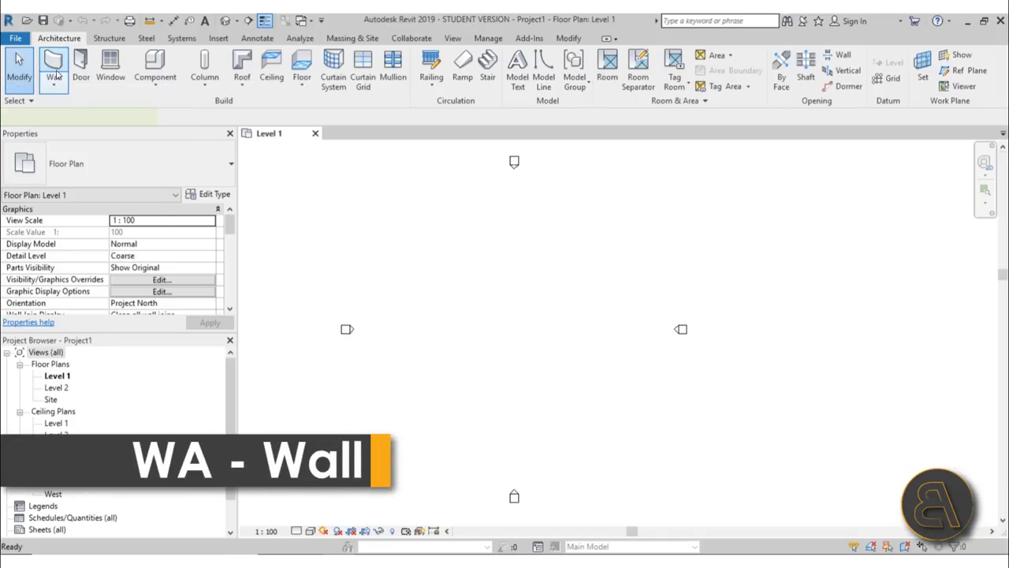
key(w)
key(a)
click(78, 175)
scroll(79, 356, down, 10)
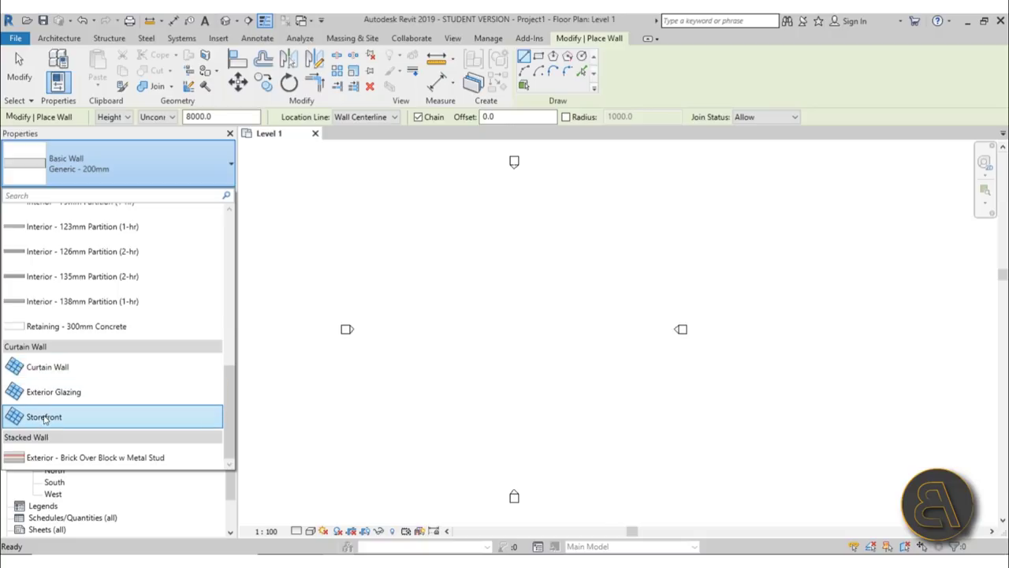
click(54, 418)
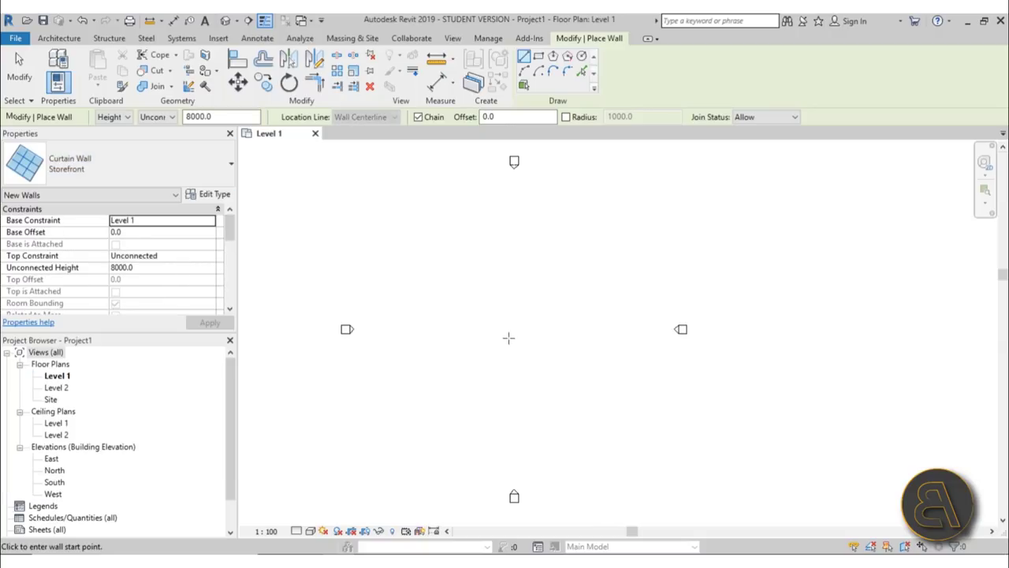
scroll(509, 338, up, 2)
click(474, 328)
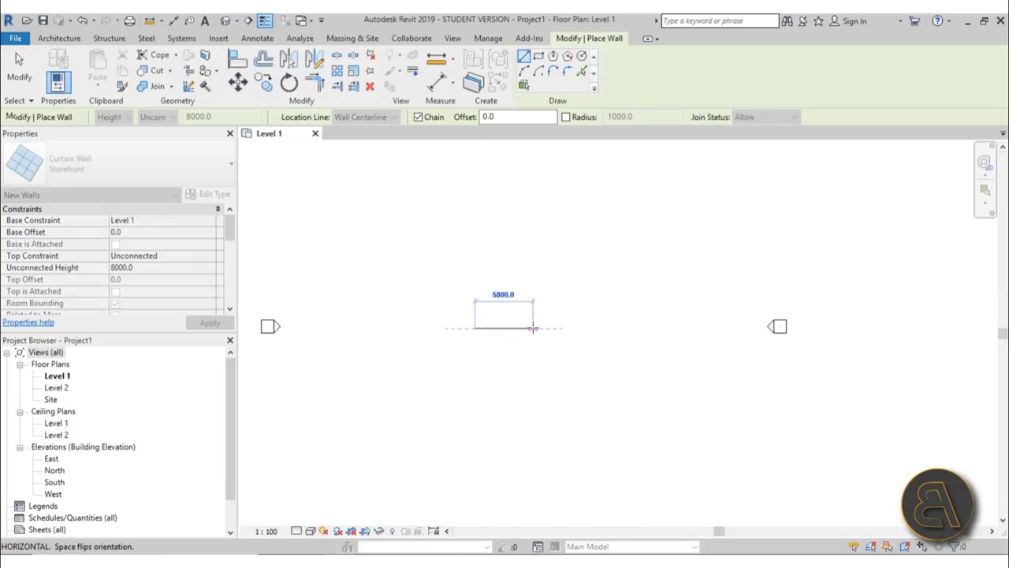
click(533, 328)
key(Escape)
key(Escape)
Step: In the default 3D view, reduce the curtain wall's height to 4000 mm and its length to 4200 mm
click(226, 19)
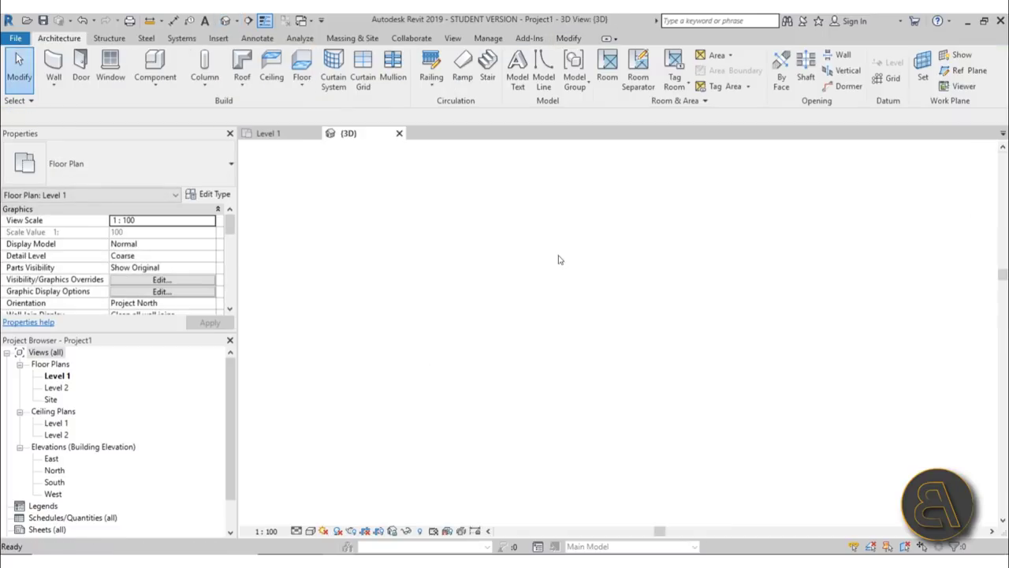
scroll(603, 287, up, 3)
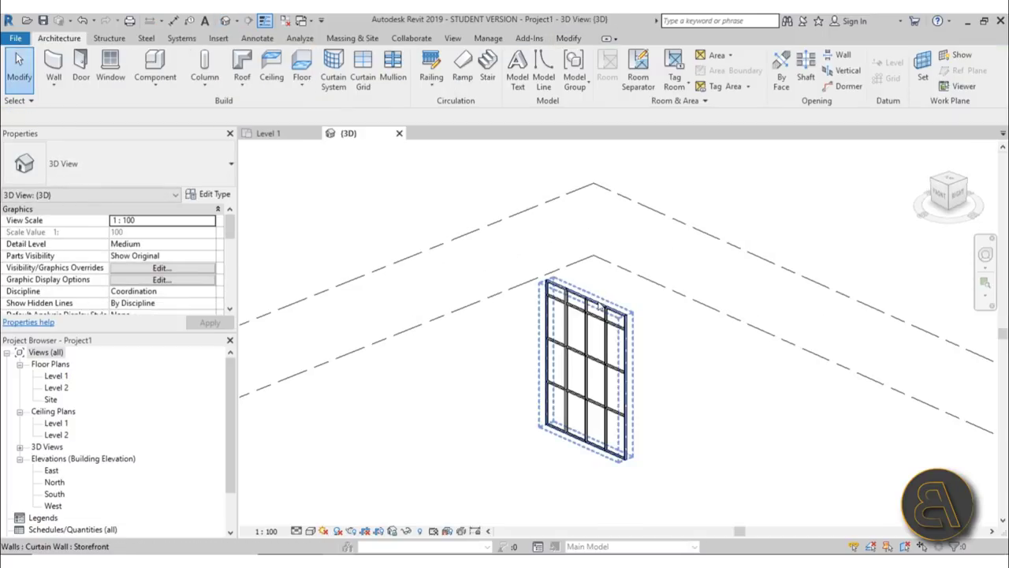
click(597, 306)
drag(597, 306, 595, 362)
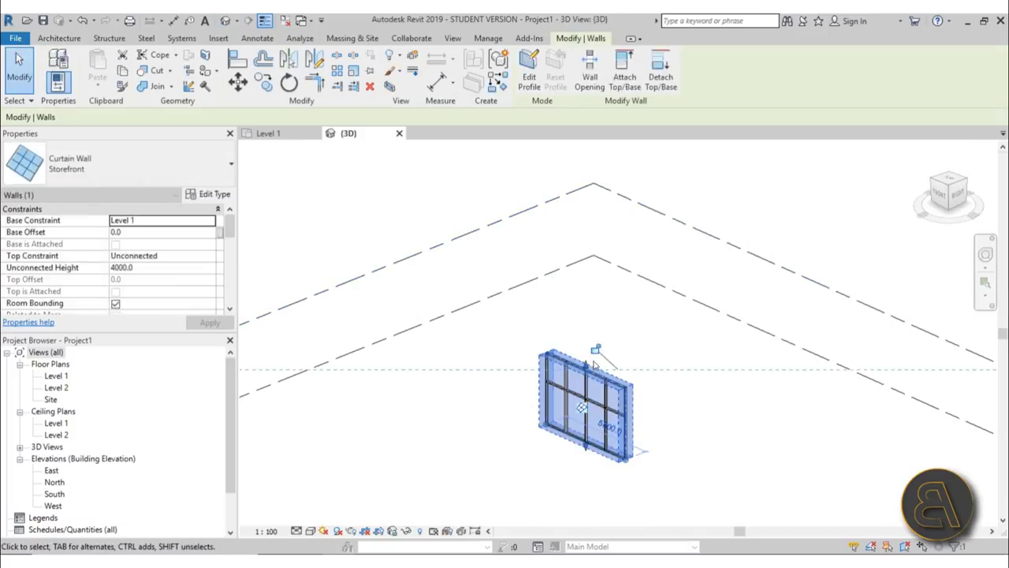
scroll(531, 441, up, 2)
drag(551, 424, 573, 429)
key(Escape)
scroll(645, 413, up, 3)
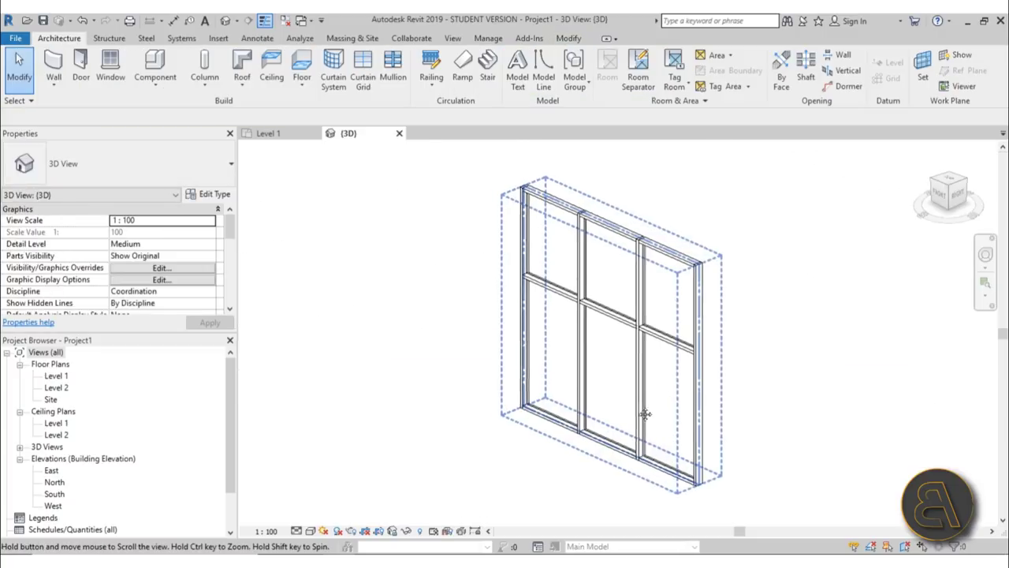
Step: Duplicate the curtain wall's Storefront type under the name Louvers
click(578, 254)
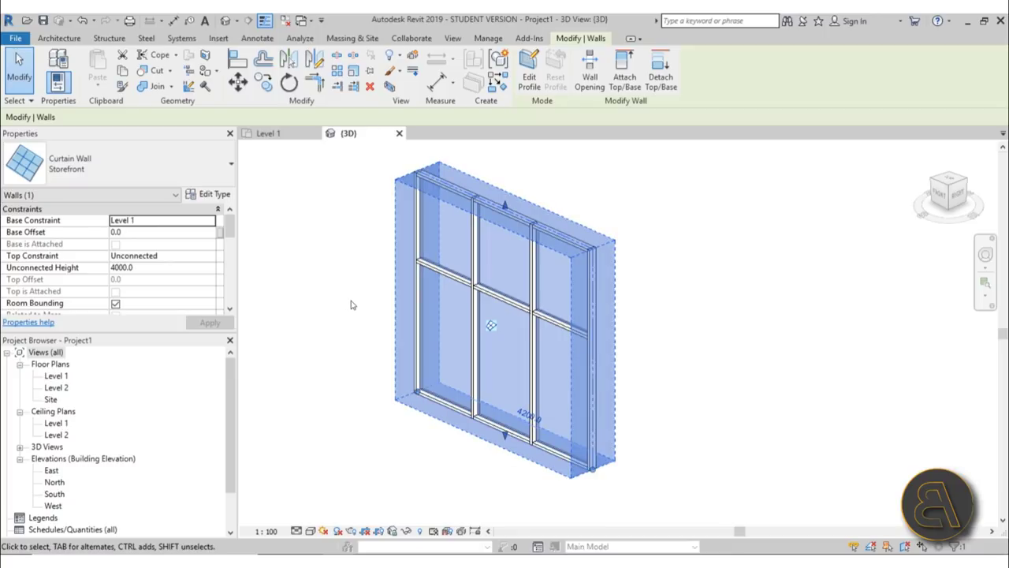
click(210, 194)
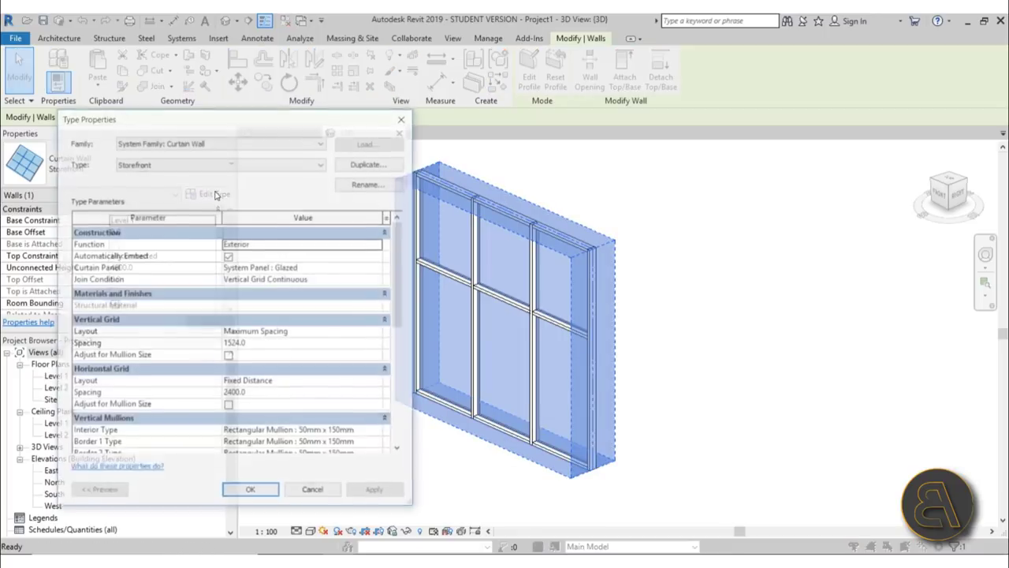
click(385, 168)
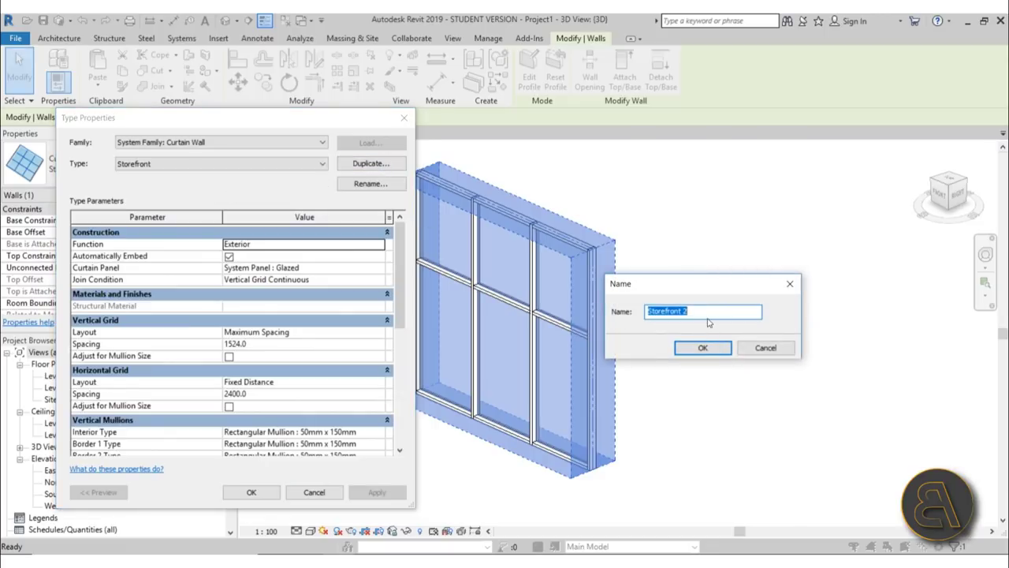
text(Louvers)
key(Return)
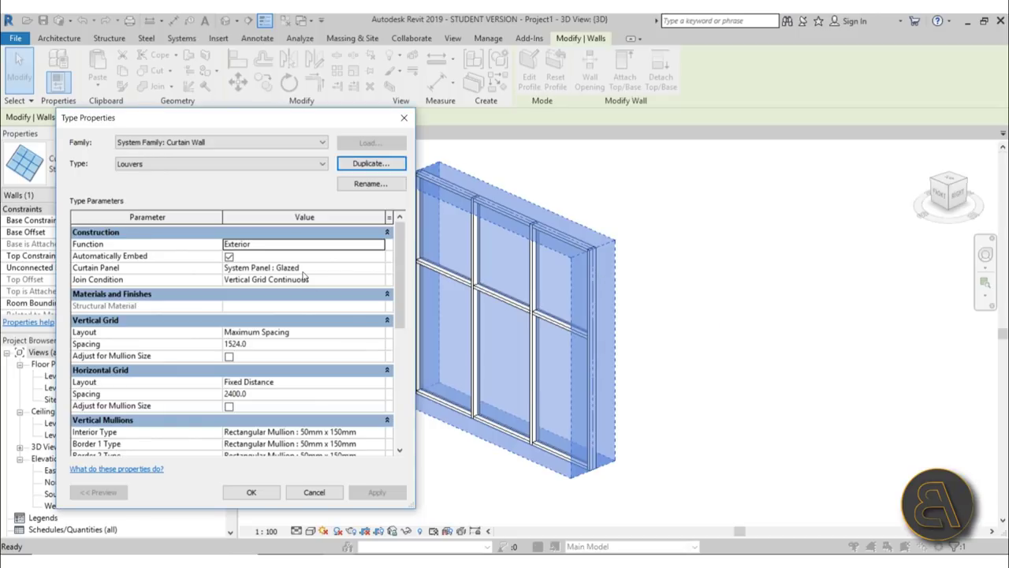
Step: Examine the grid and mullion parameters of the Louvers curtain wall type
scroll(325, 306, down, 3)
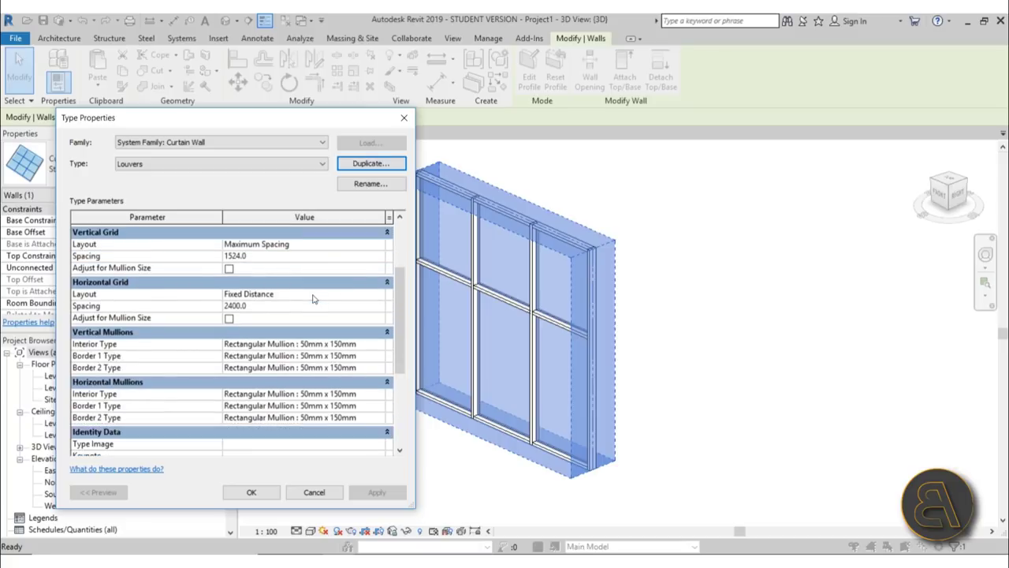
scroll(334, 366, up, 3)
scroll(327, 326, down, 1)
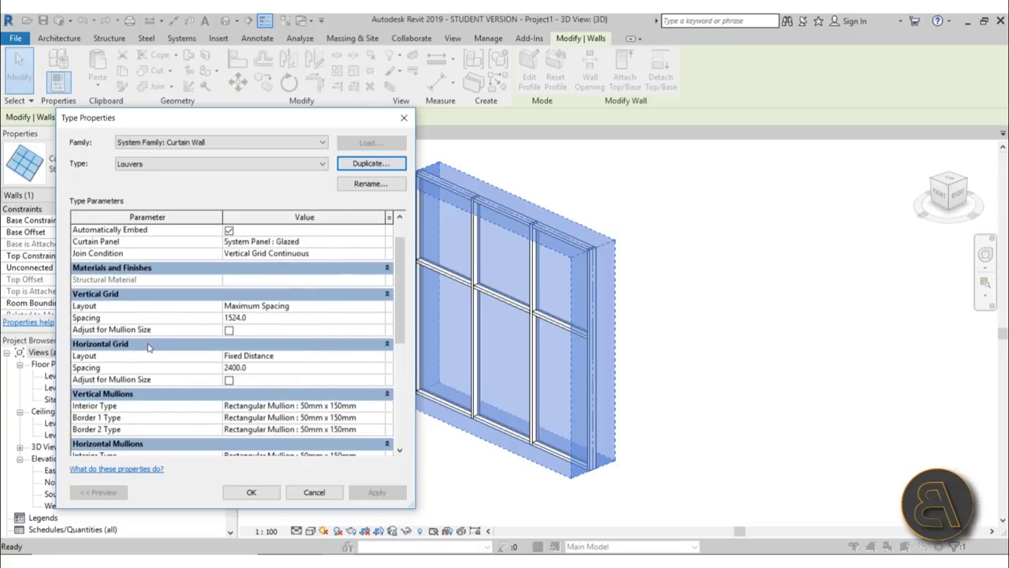
scroll(269, 304, down, 2)
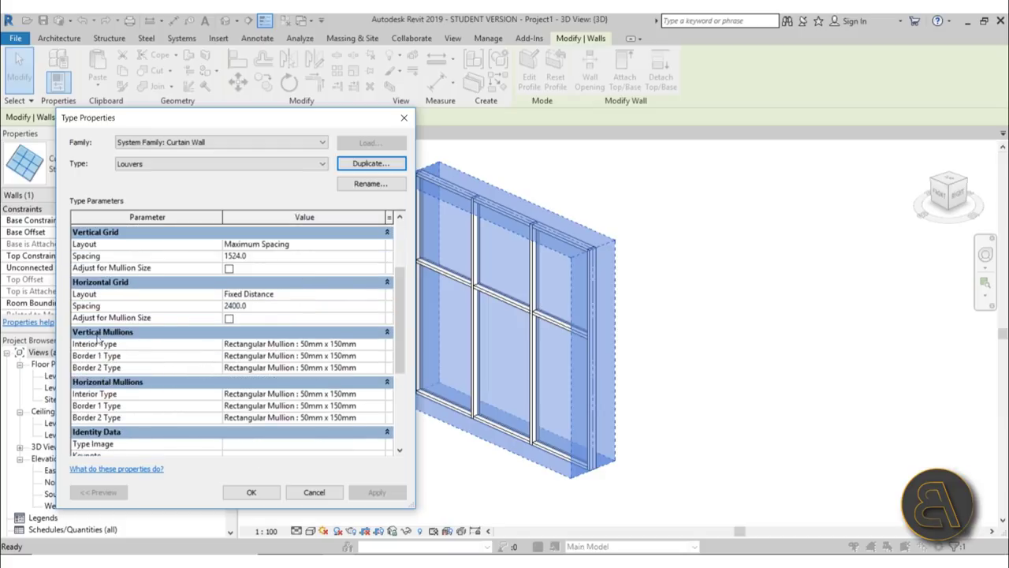
scroll(197, 401, up, 2)
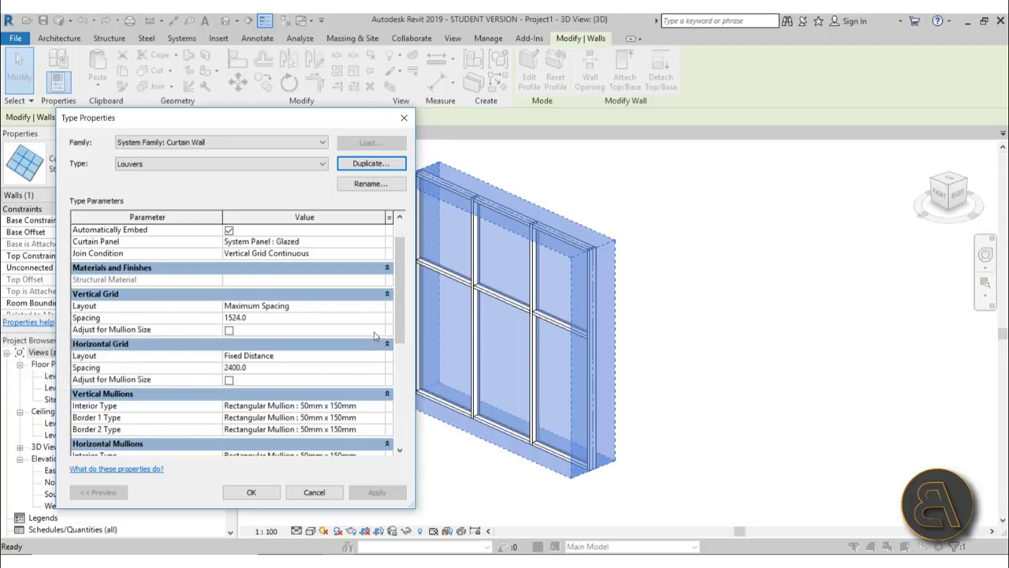
scroll(374, 335, down, 1)
scroll(284, 308, up, 1)
Step: Set the interior type of the vertical mullions to None and delete the leftover non-type-driven mullions
scroll(320, 331, down, 2)
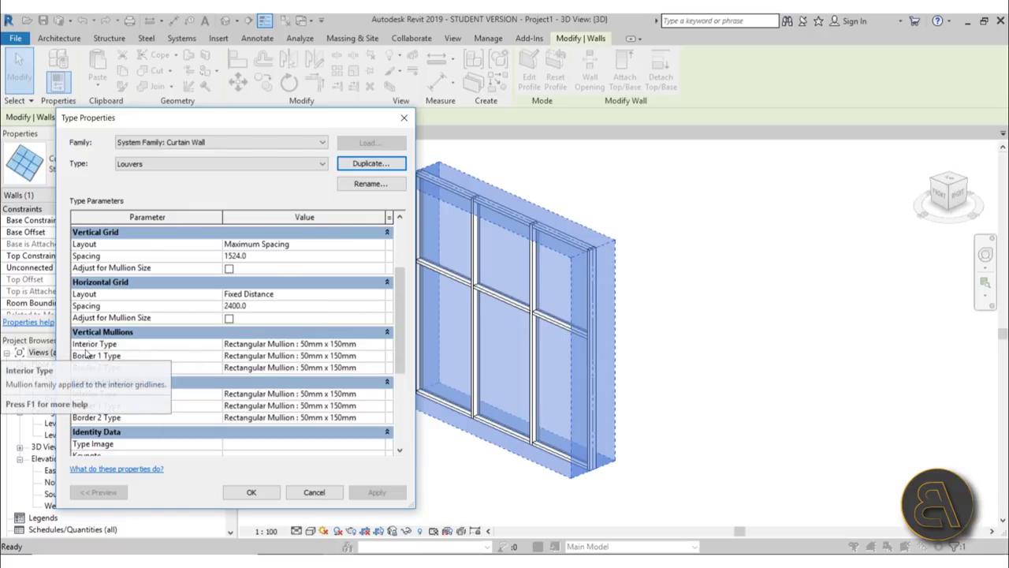
click(378, 349)
click(378, 349)
click(293, 355)
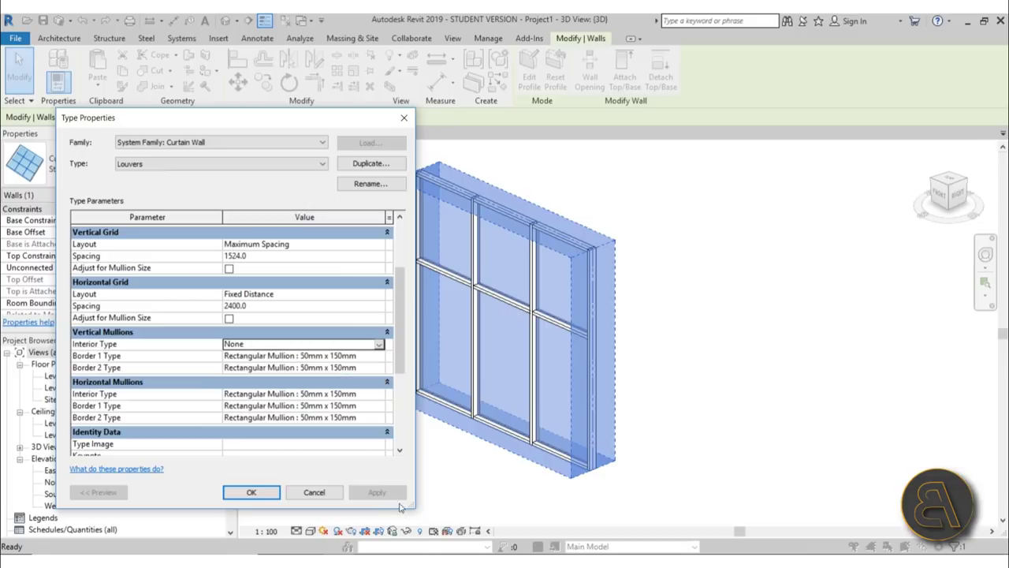
click(264, 494)
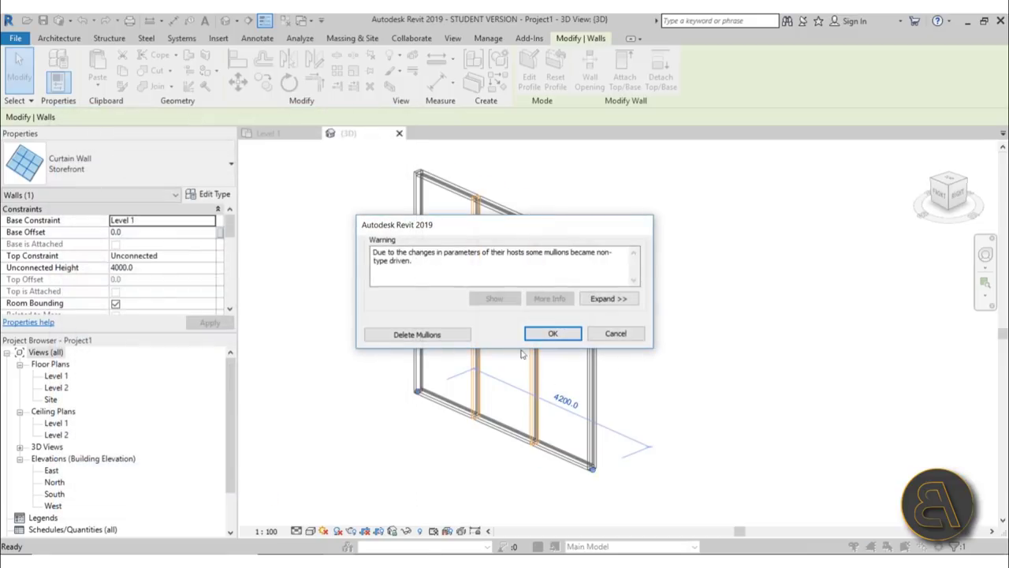
click(455, 341)
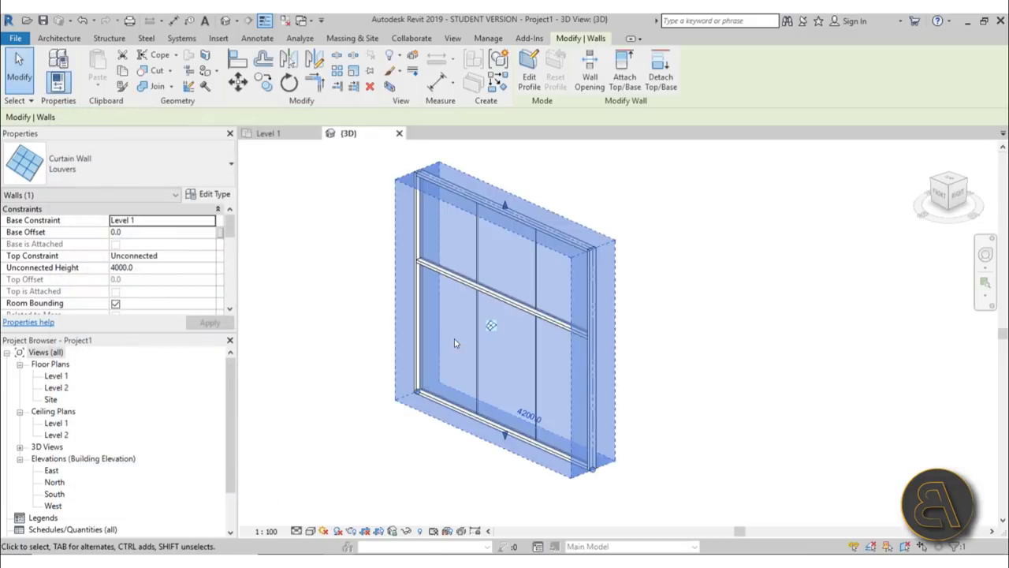
key(Escape)
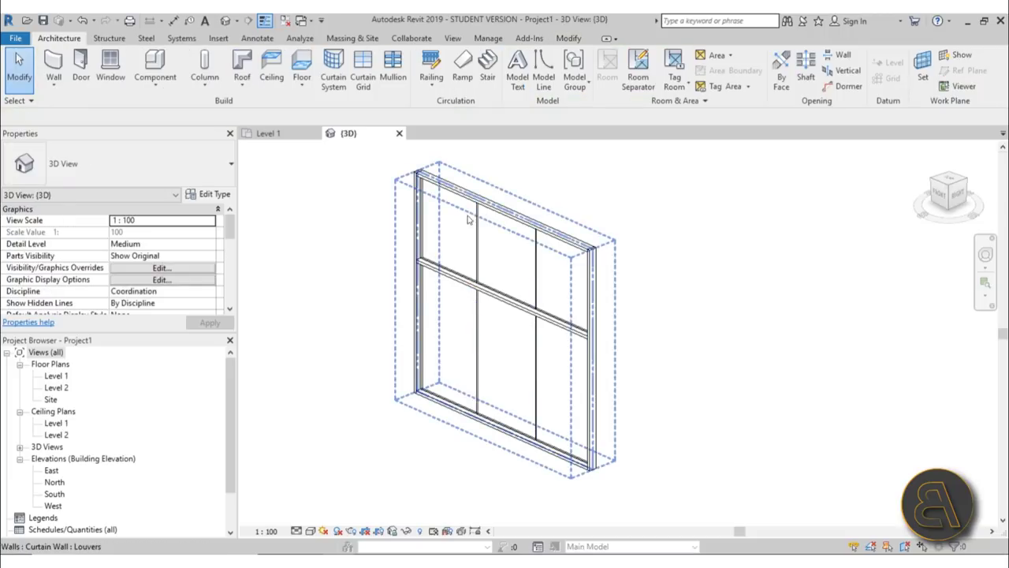
Step: Unpin the left vertical curtain grid line and remove its segments above and below the horizontal mullion
click(477, 238)
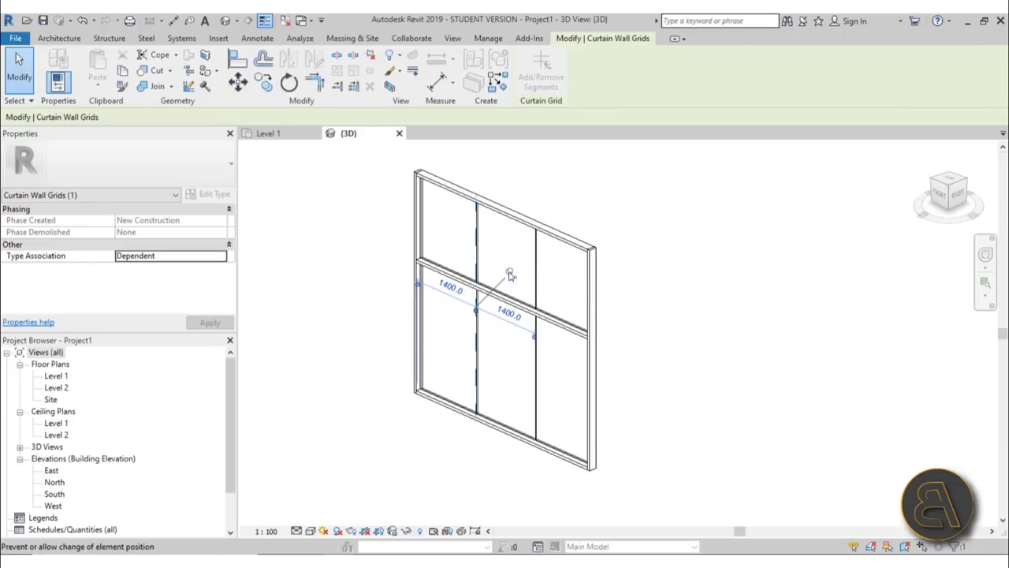
click(510, 273)
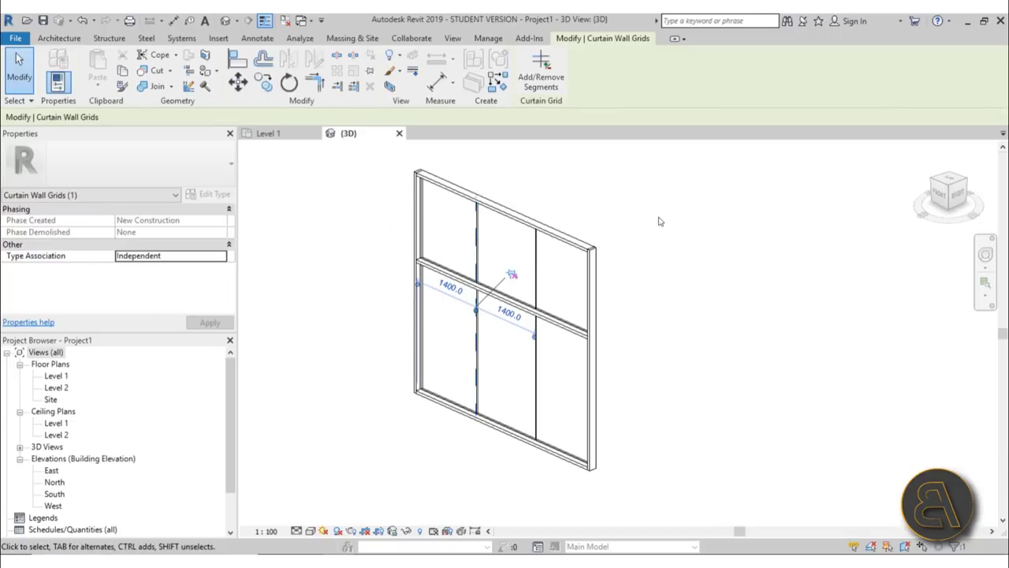
click(541, 76)
click(471, 260)
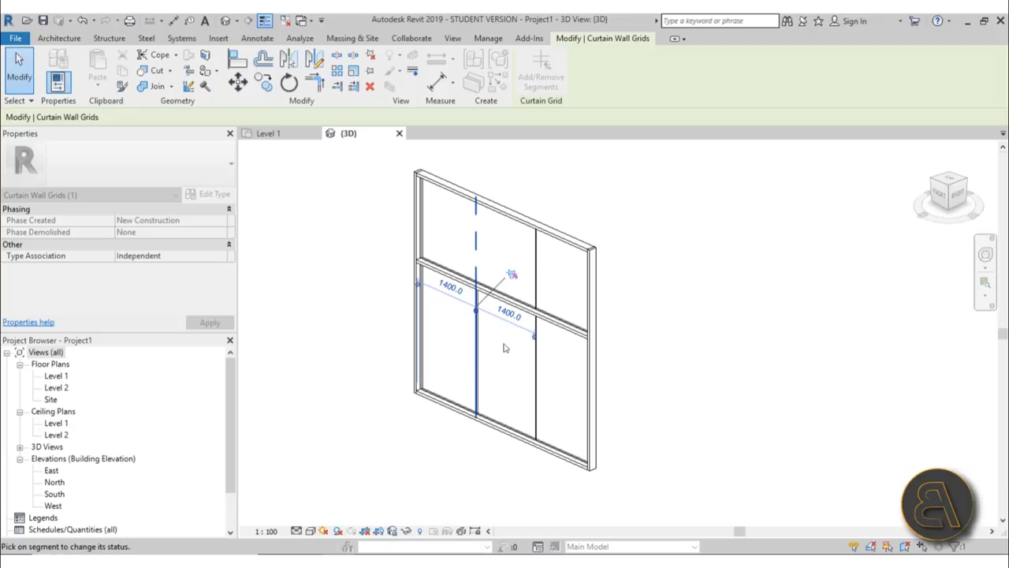
click(478, 351)
key(Escape)
key(Escape)
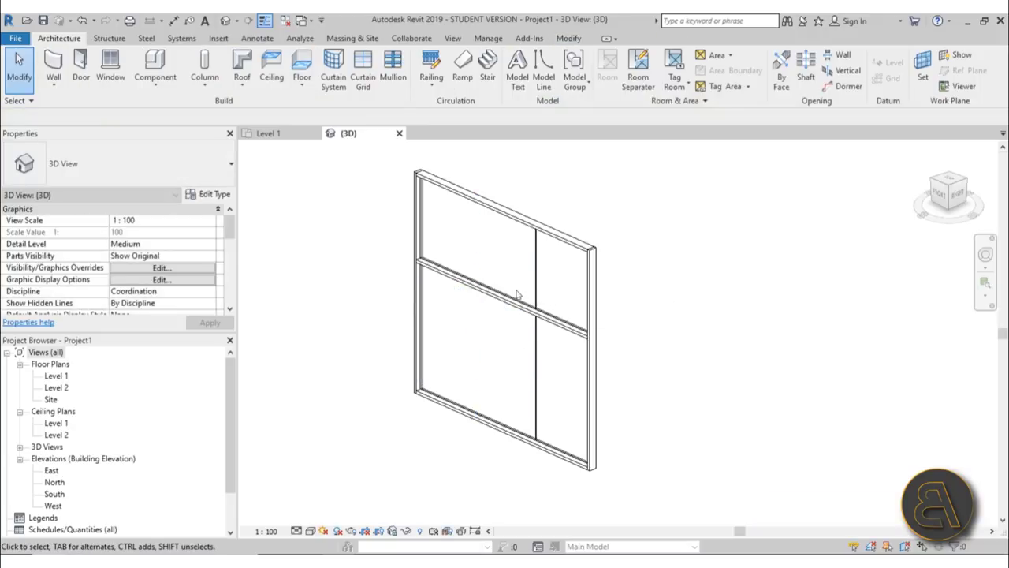
Step: Unpin the remaining vertical curtain grid line and remove both of its segments
click(535, 293)
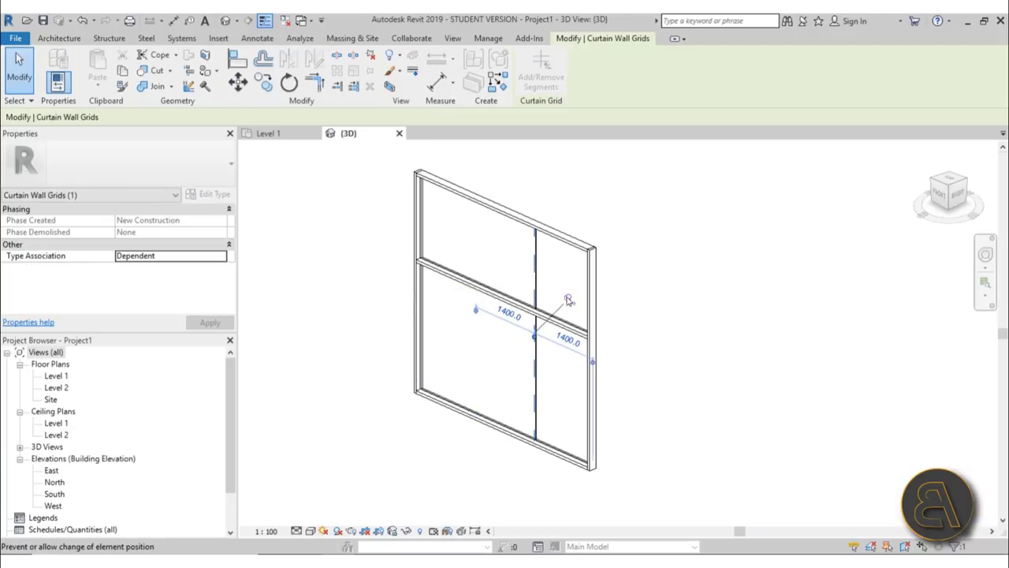
click(541, 76)
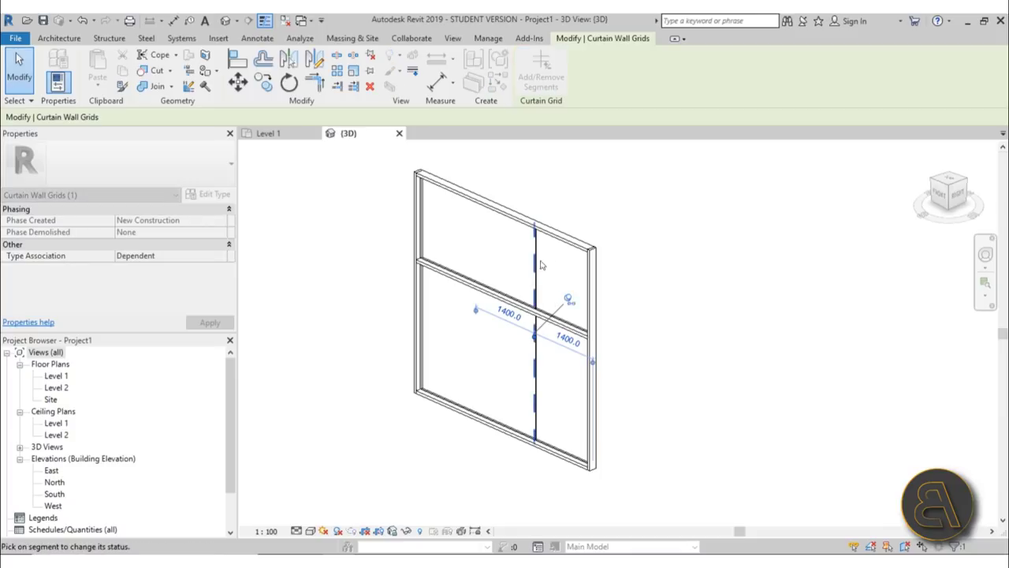
click(539, 267)
click(540, 362)
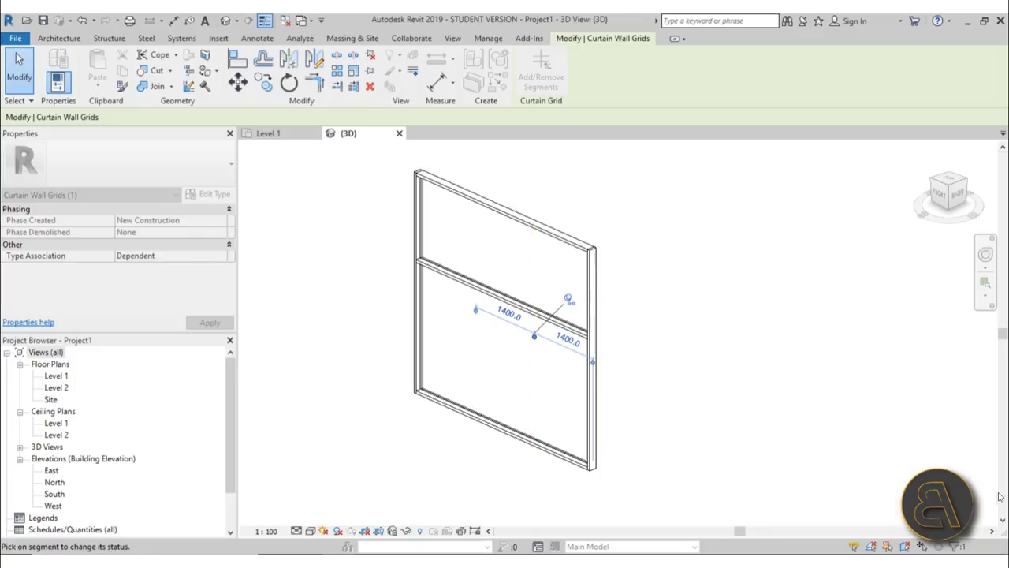
click(714, 397)
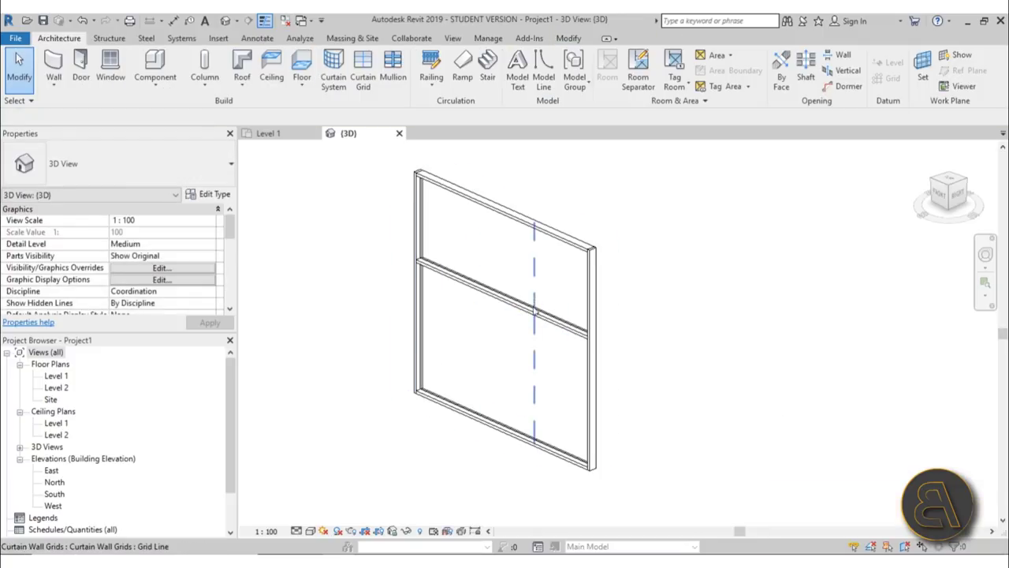
Step: Set the Louvers type's horizontal grid layout to Maximum Spacing with a spacing of 500 mm and apply it
click(431, 265)
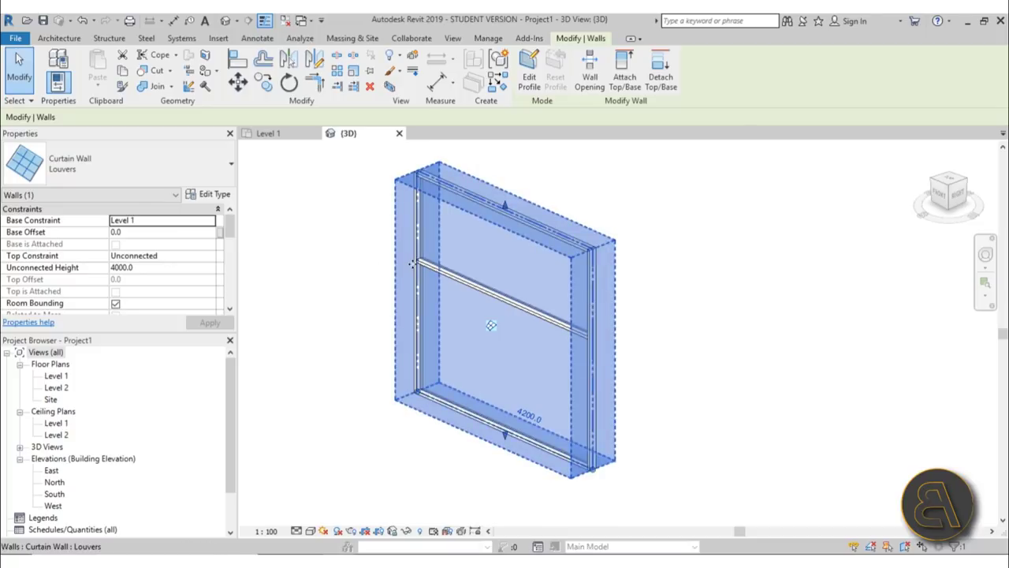
click(209, 194)
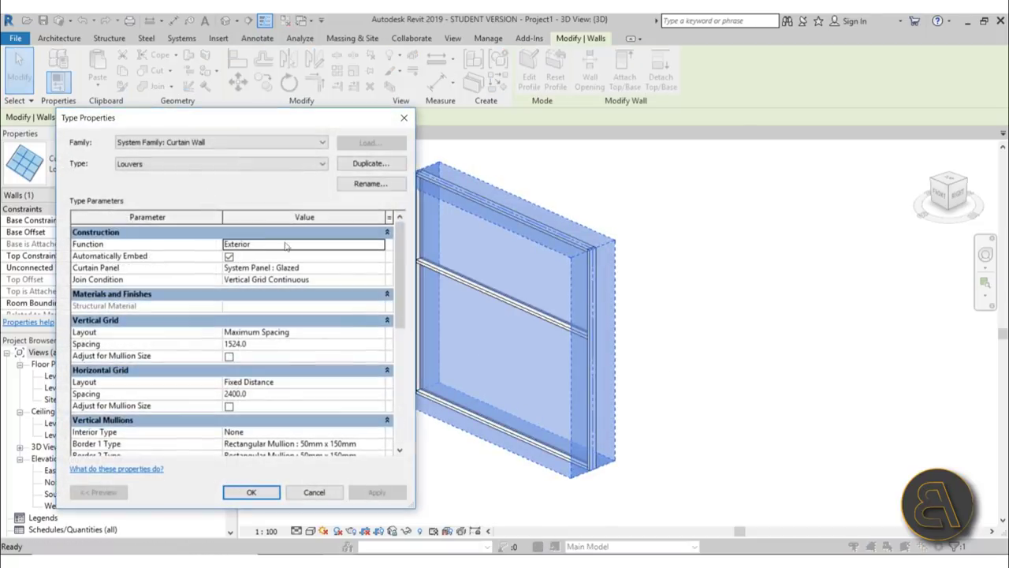
scroll(344, 325, down, 1)
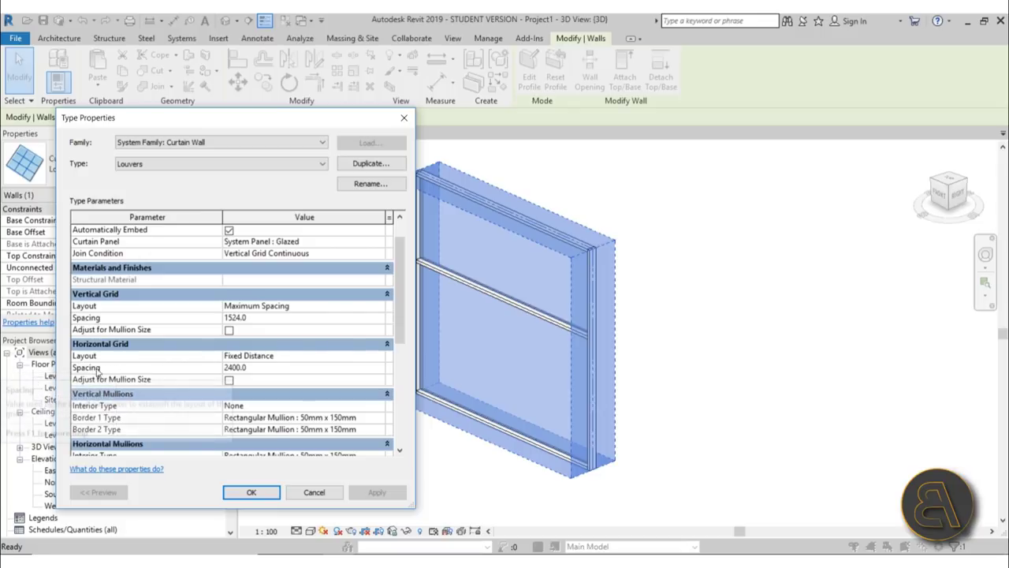
click(379, 356)
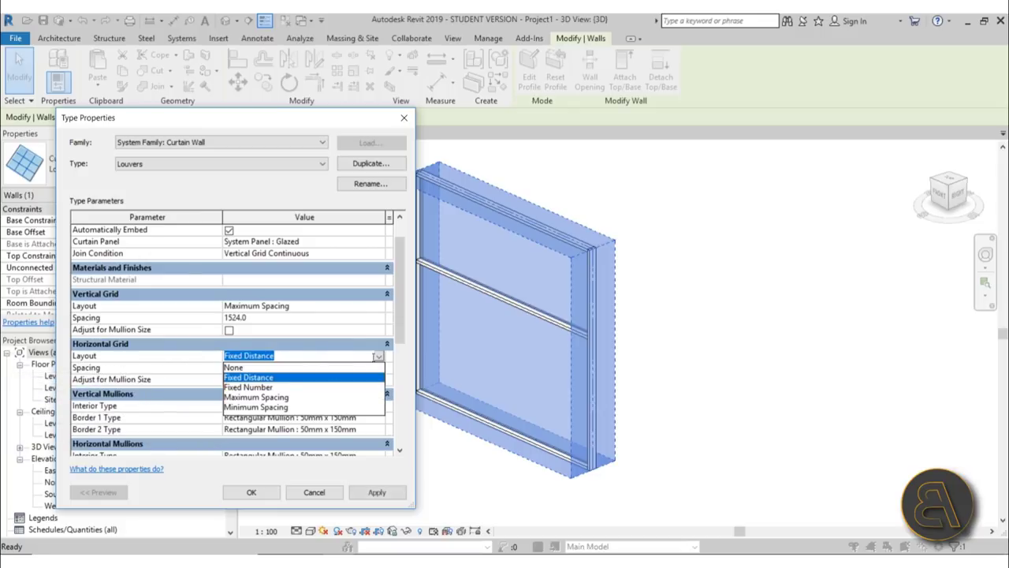
click(246, 397)
click(264, 368)
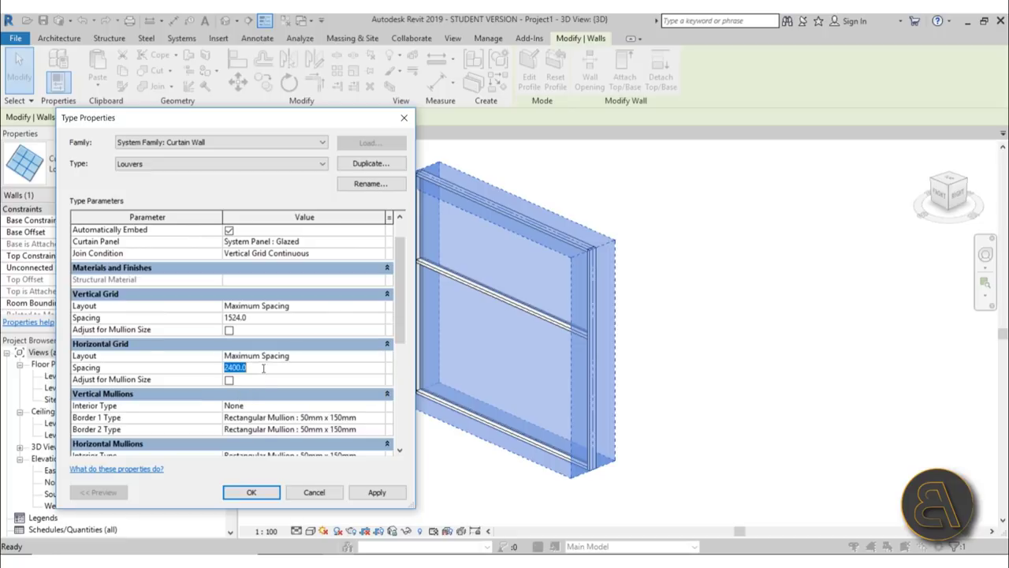
text(500)
click(377, 492)
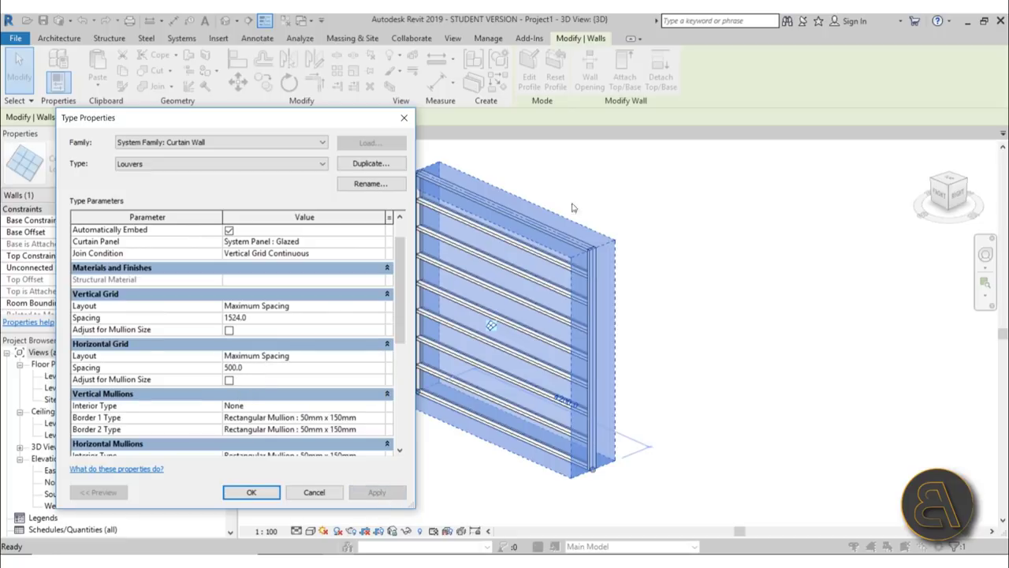
Step: Set the Louvers type's horizontal grid spacing to 400 mm and accept the type properties
click(282, 370)
text(400)
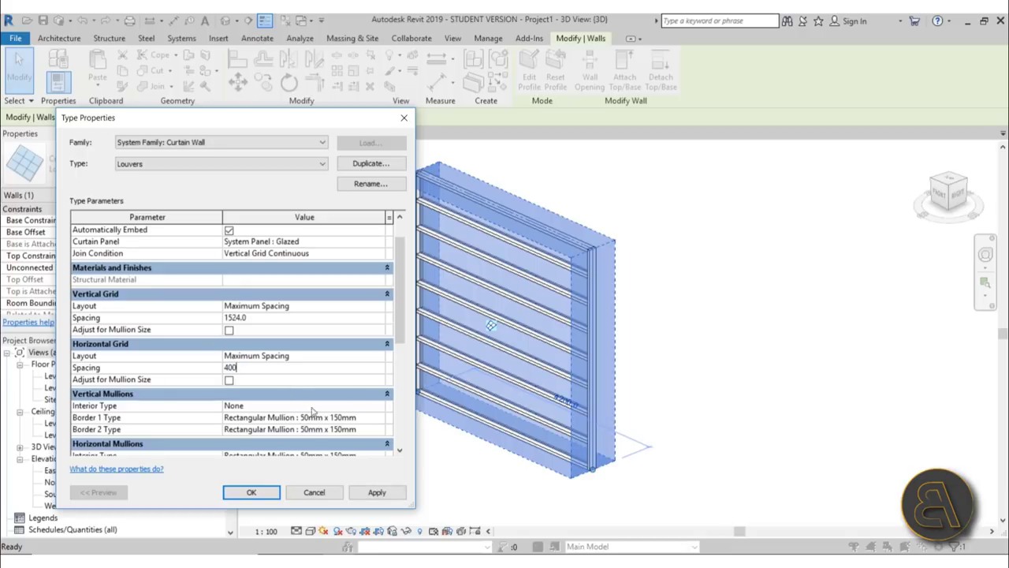
click(358, 492)
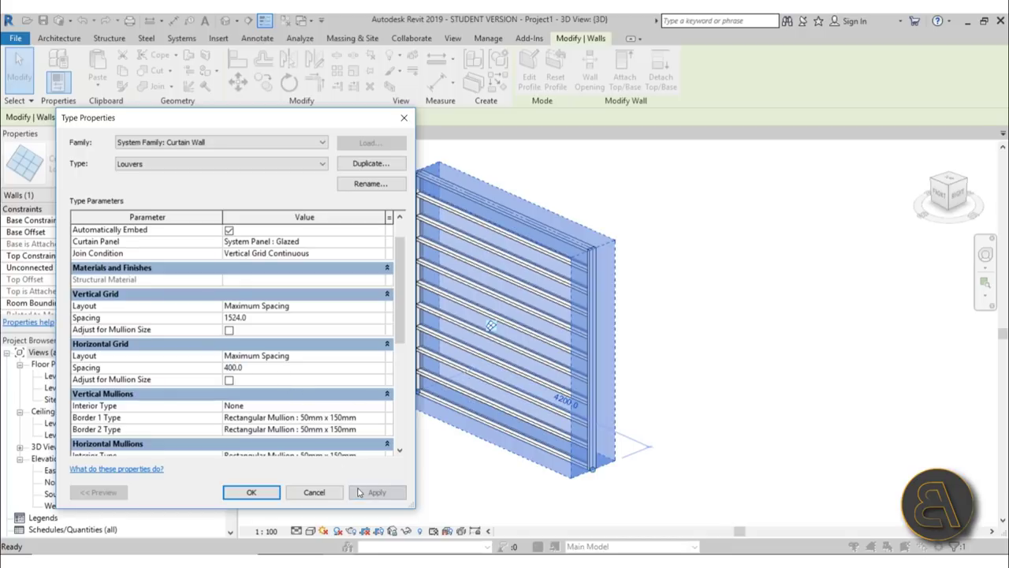
click(250, 492)
Step: Select the lowest glazed curtain panel and examine its type properties without changing them
scroll(505, 455, up, 5)
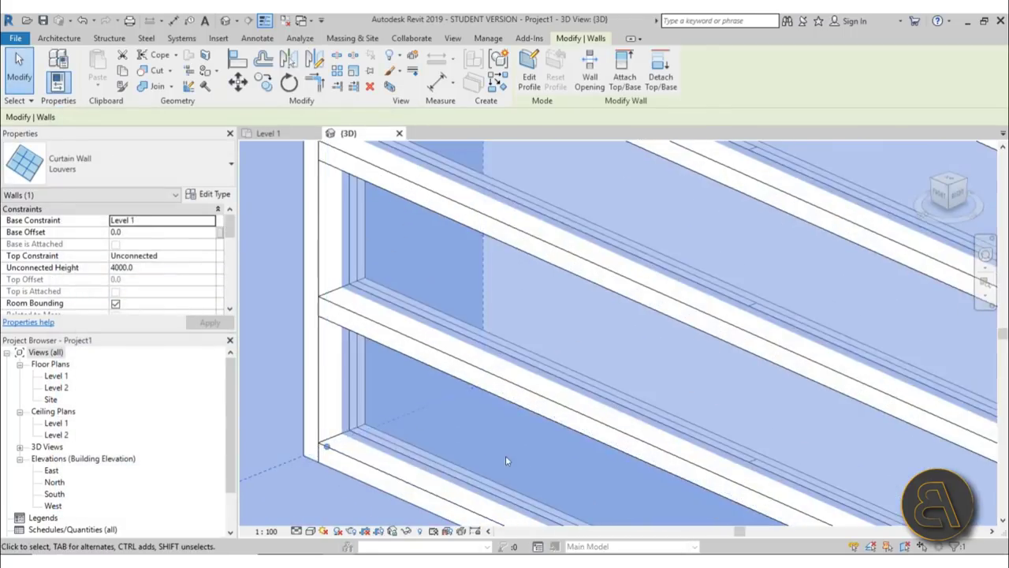
key(Escape)
scroll(394, 441, up, 2)
click(372, 436)
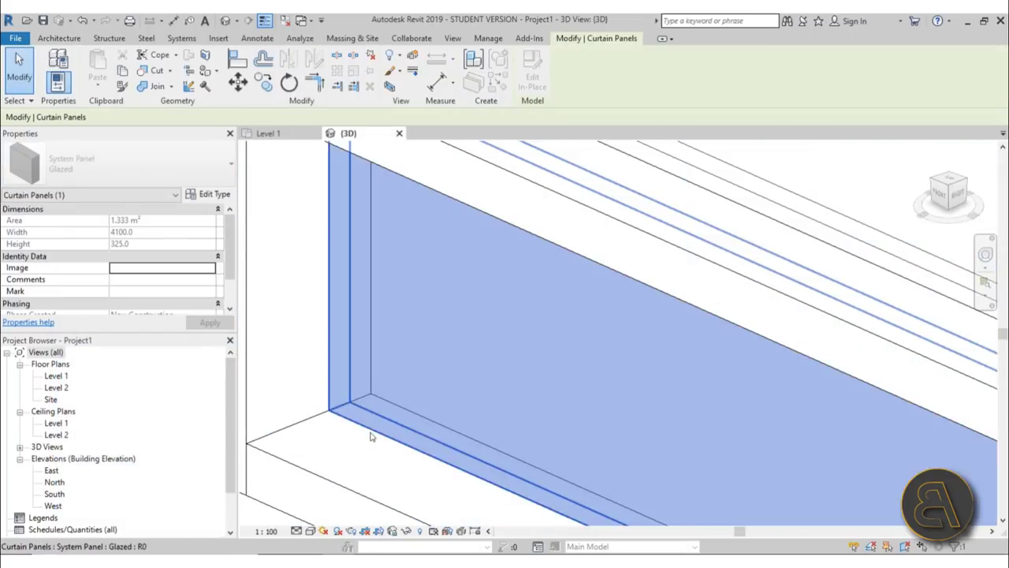
scroll(372, 436, down, 5)
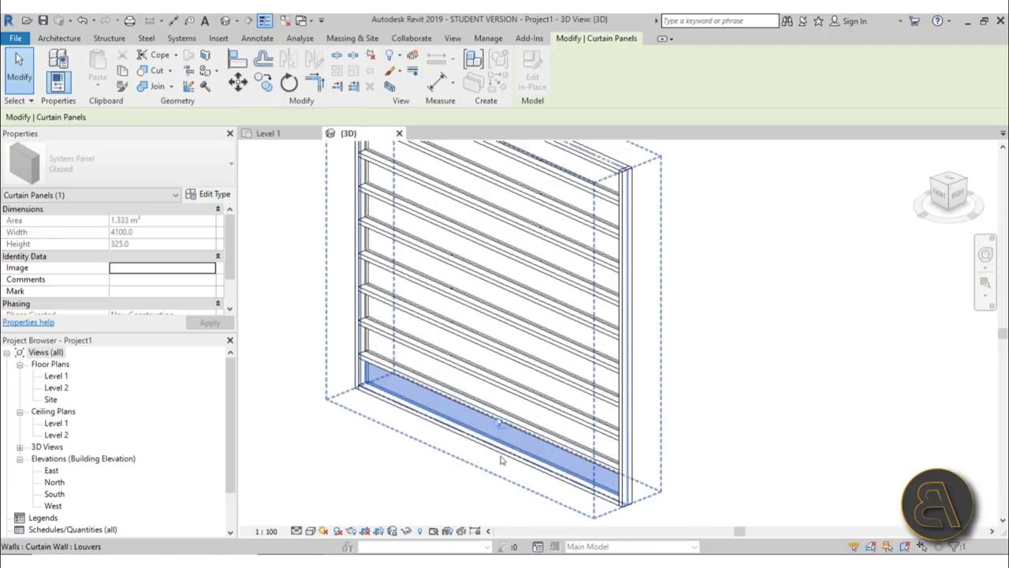
scroll(503, 450, up, 3)
scroll(536, 421, down, 1)
middle_drag(536, 421, 530, 419)
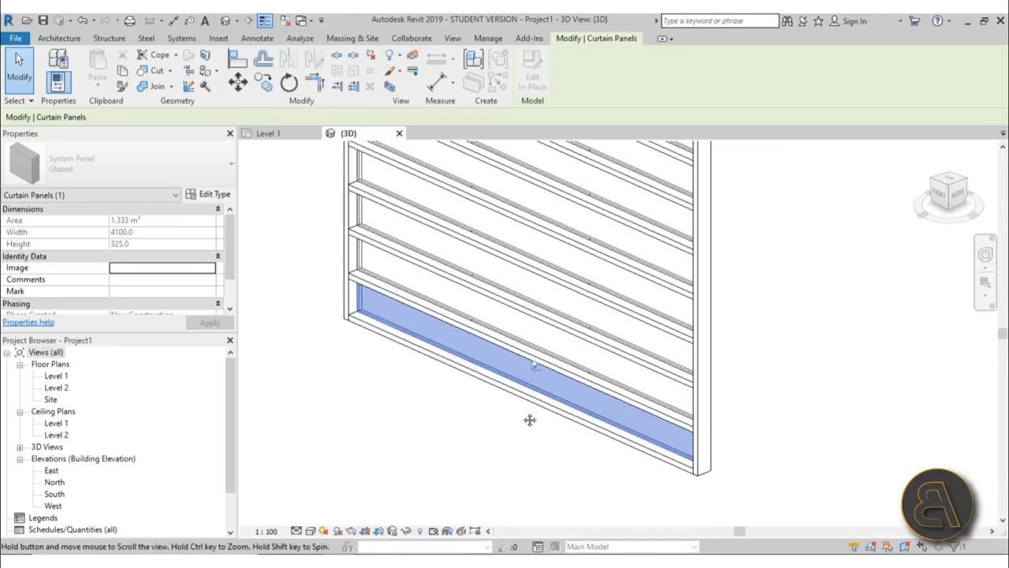
click(220, 198)
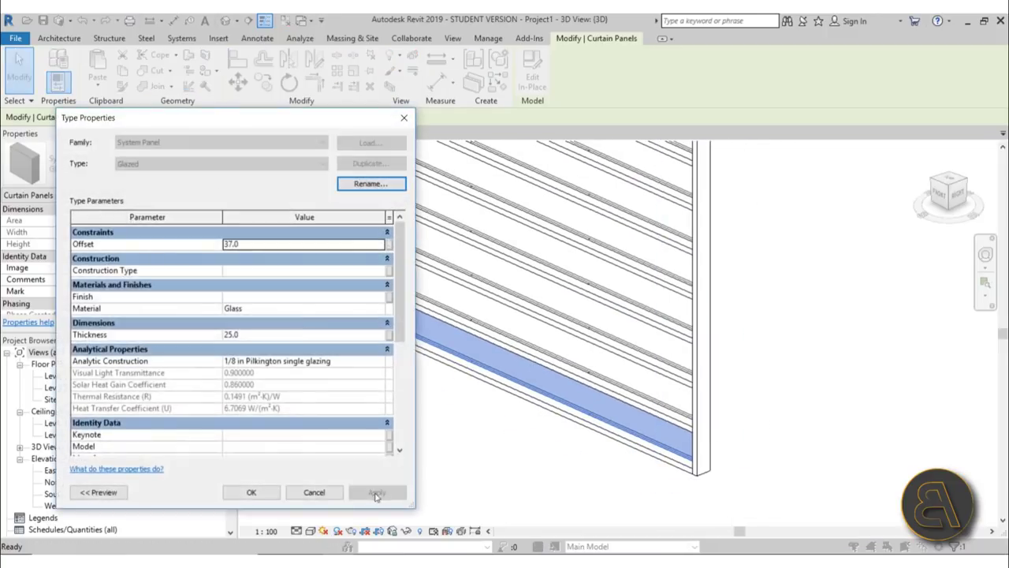
click(314, 488)
Step: Set the Louvers curtain wall type's curtain panel to Empty System Panel : Empty and accept the change
click(473, 389)
click(473, 389)
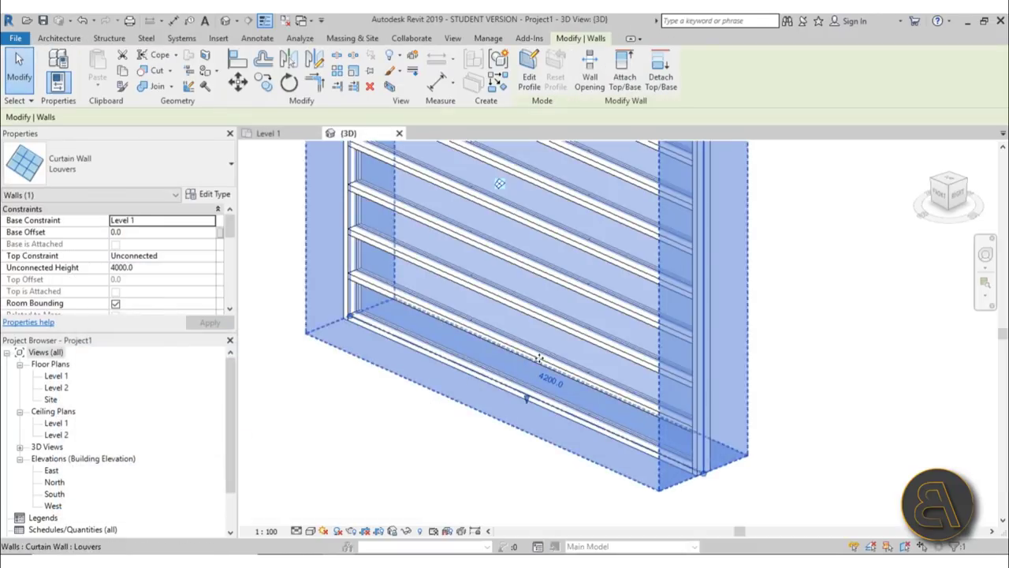
click(214, 195)
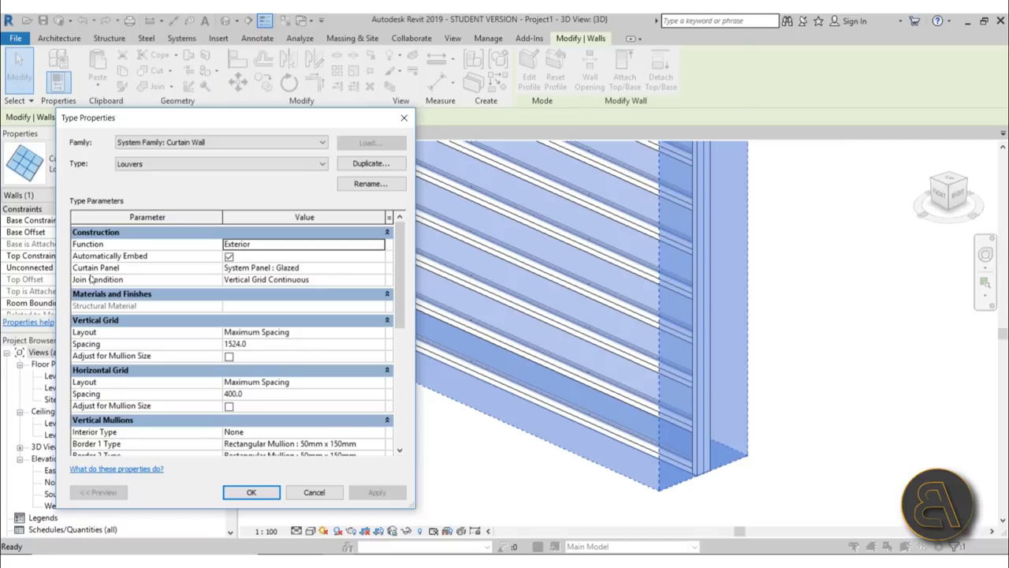
click(379, 269)
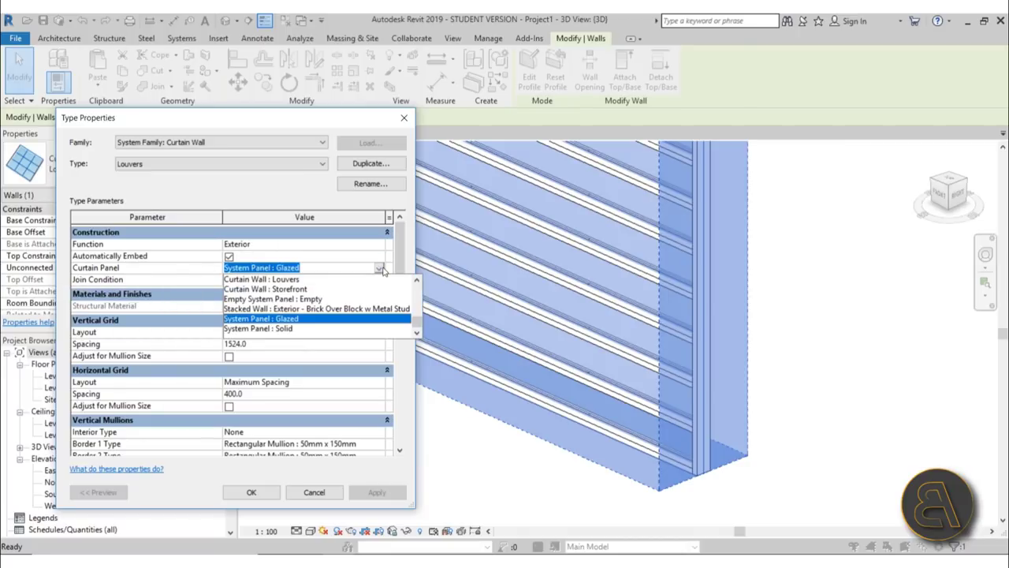
scroll(328, 312, up, 3)
scroll(329, 312, down, 3)
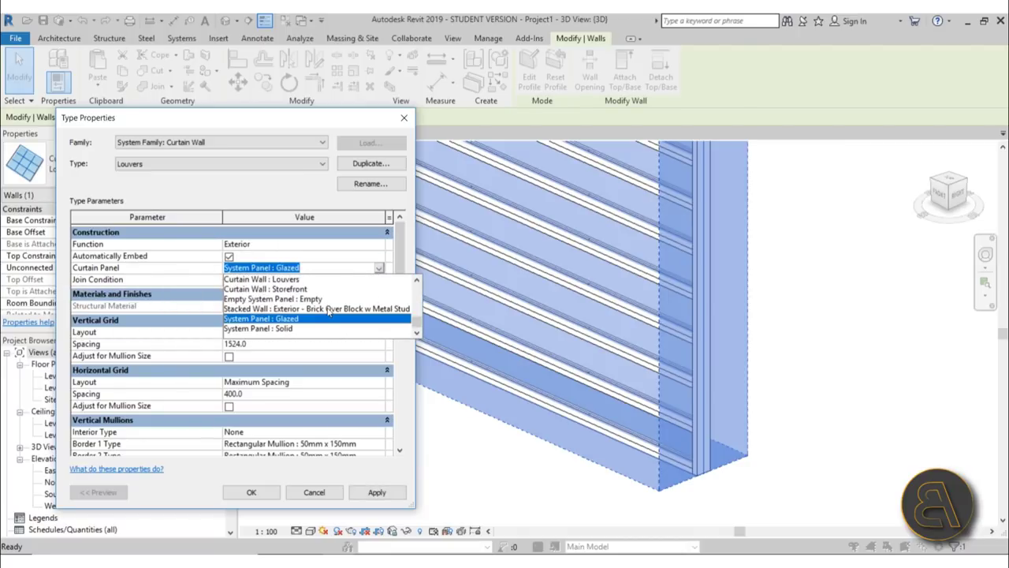
click(306, 300)
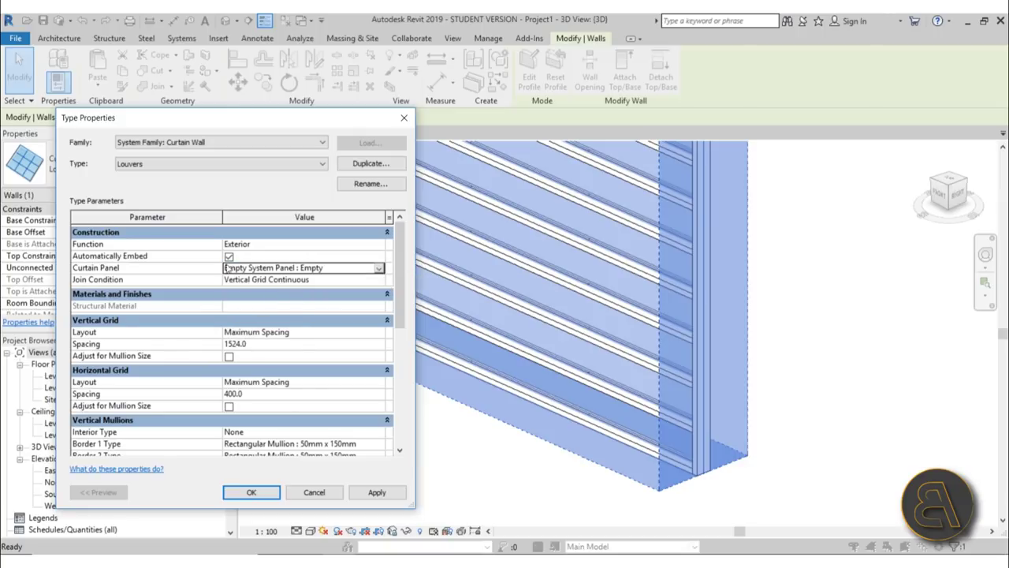
click(377, 491)
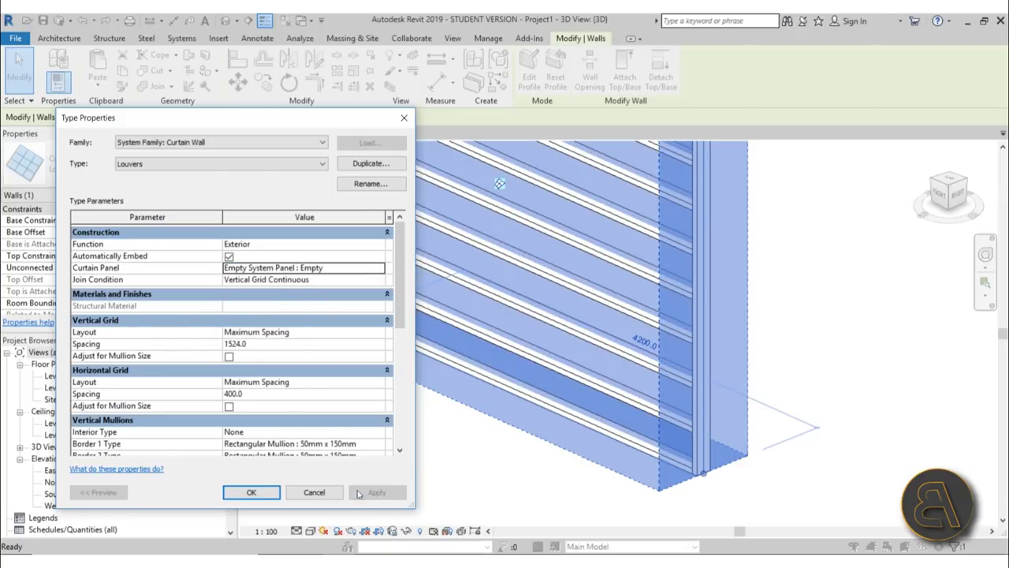
click(250, 492)
click(437, 426)
Step: Switch the 3D view's visual style to Shaded
scroll(325, 496, down, 2)
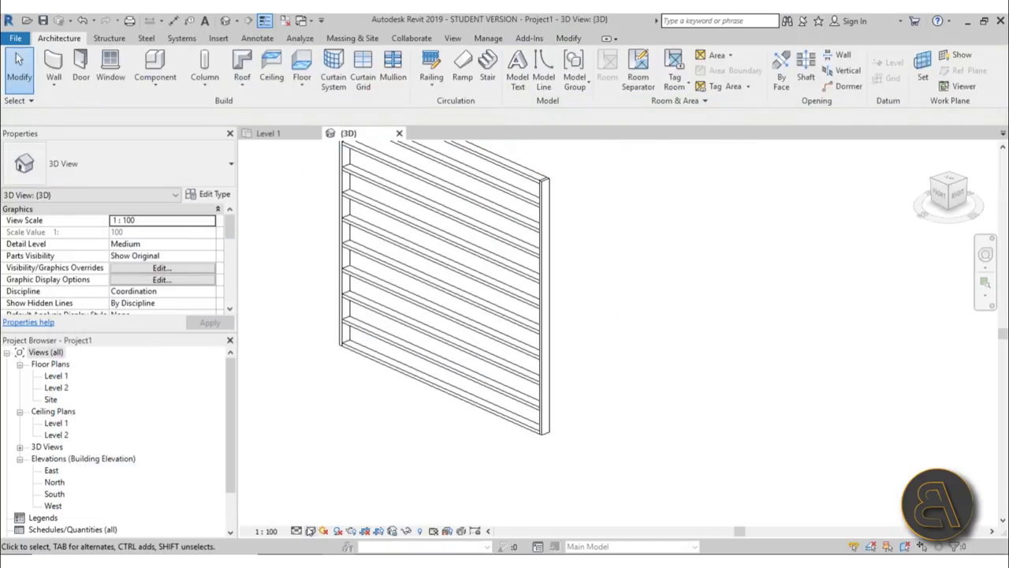
click(310, 530)
click(331, 480)
Step: Examine the shaded louver wall from several angles, including the lower horizontal mullions and their rectangular shape
mouse_move(576, 387)
shift+middle_down()
mouse_move(621, 342)
mouse_move(541, 291)
mouse_move(563, 368)
mouse_move(628, 376)
mouse_move(590, 326)
mouse_move(576, 349)
mouse_move(569, 345)
shift+middle_up()
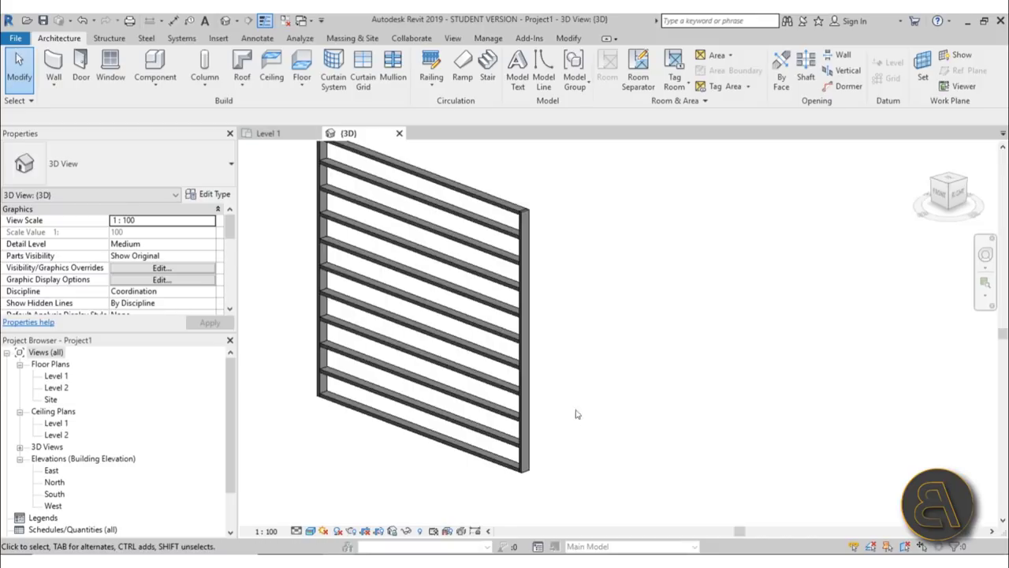
shift+middle_drag(592, 416, 576, 331)
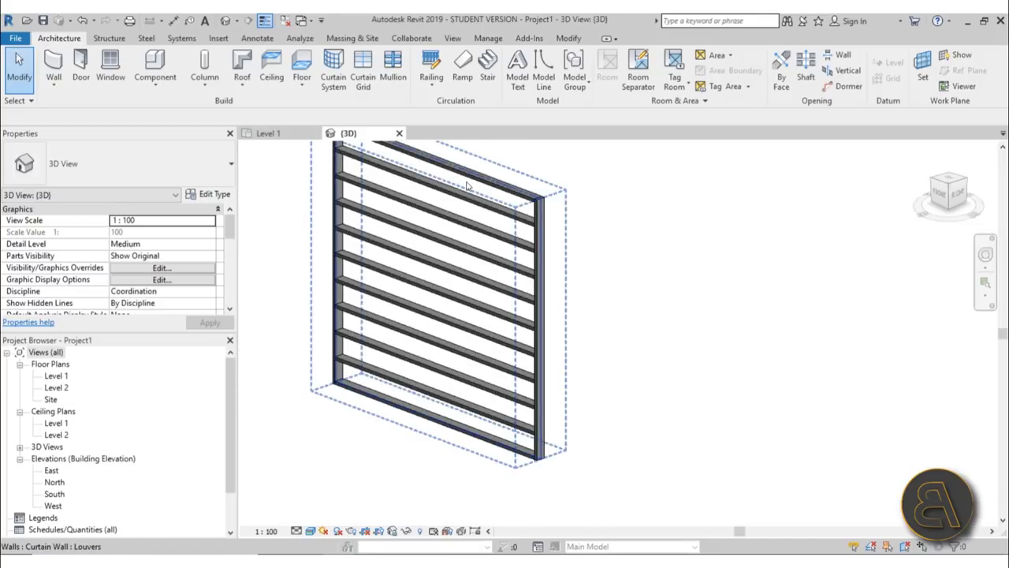
scroll(345, 370, up, 5)
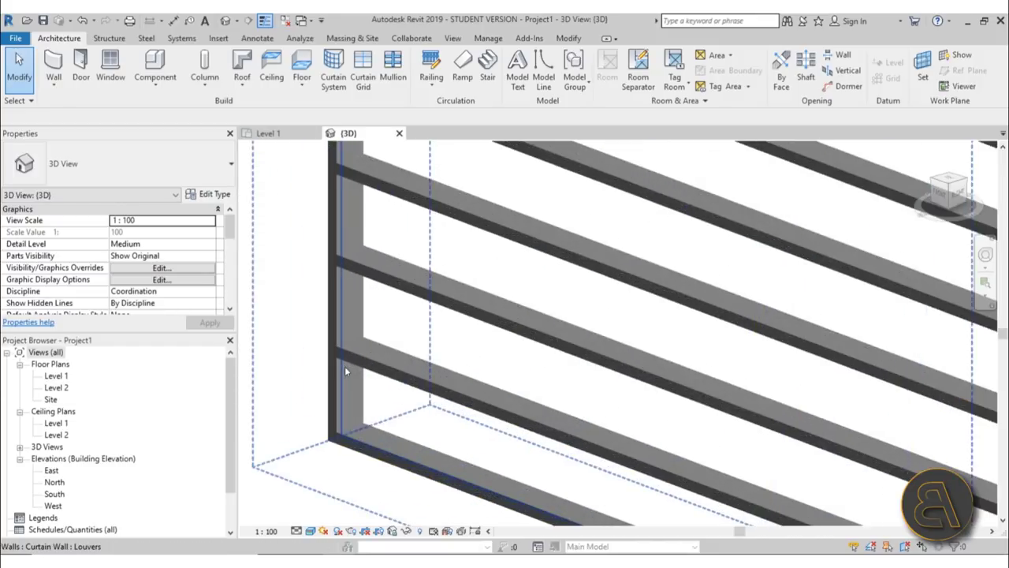
scroll(345, 370, up, 3)
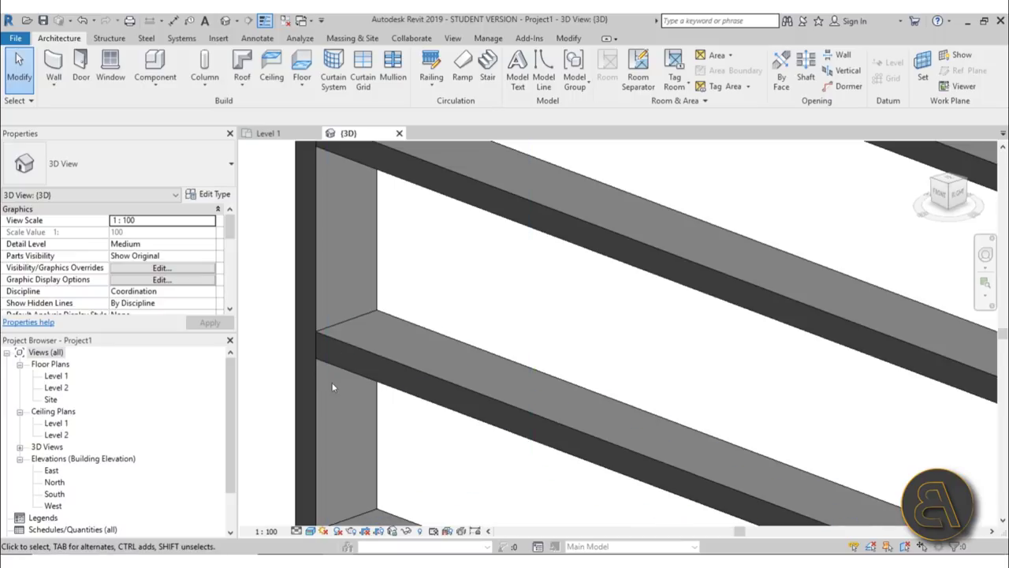
click(361, 376)
scroll(343, 321, down, 5)
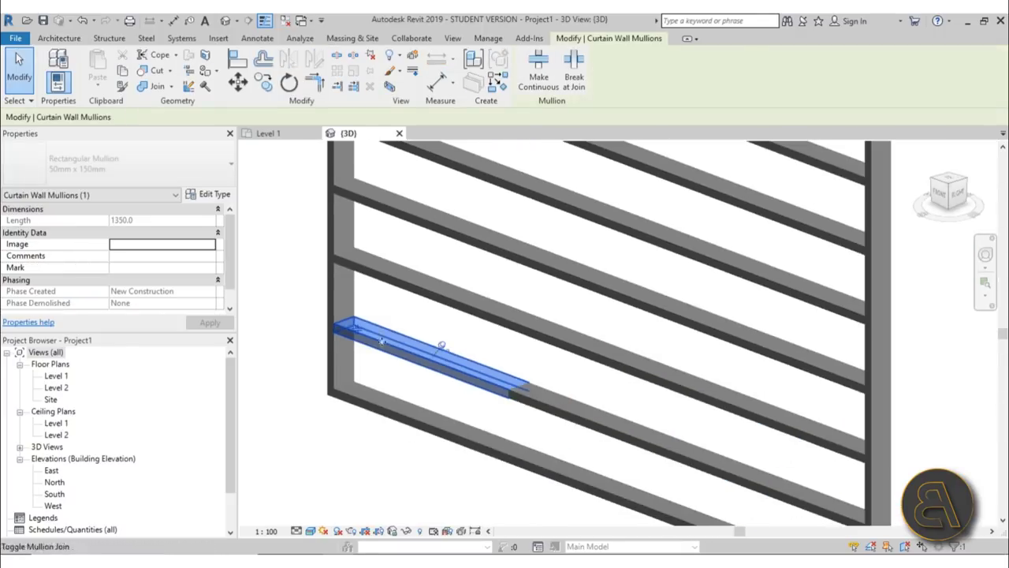
click(418, 482)
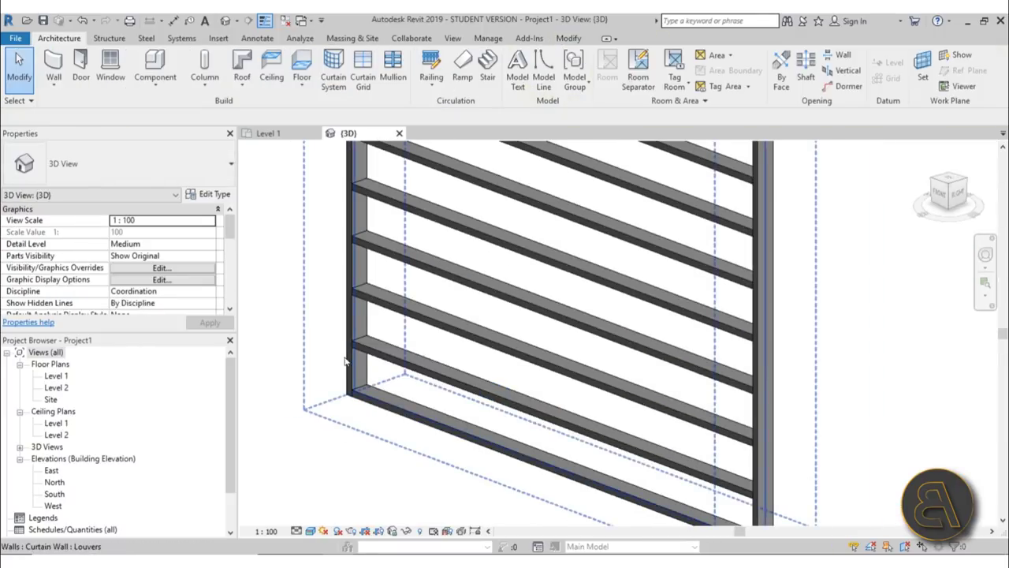
scroll(482, 407, down, 5)
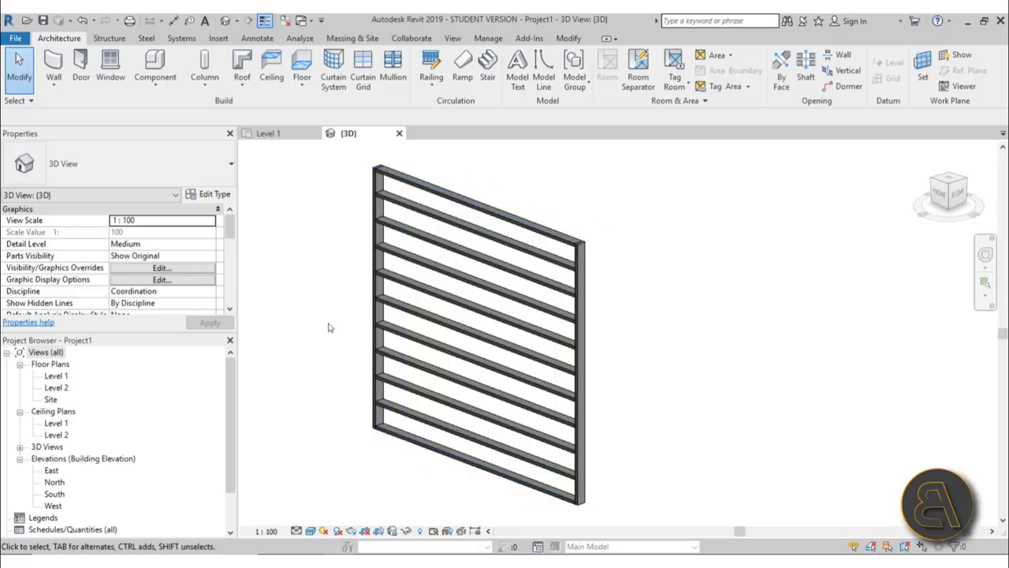
Step: Create a new family from the Metric Profile-Mullion template
click(16, 39)
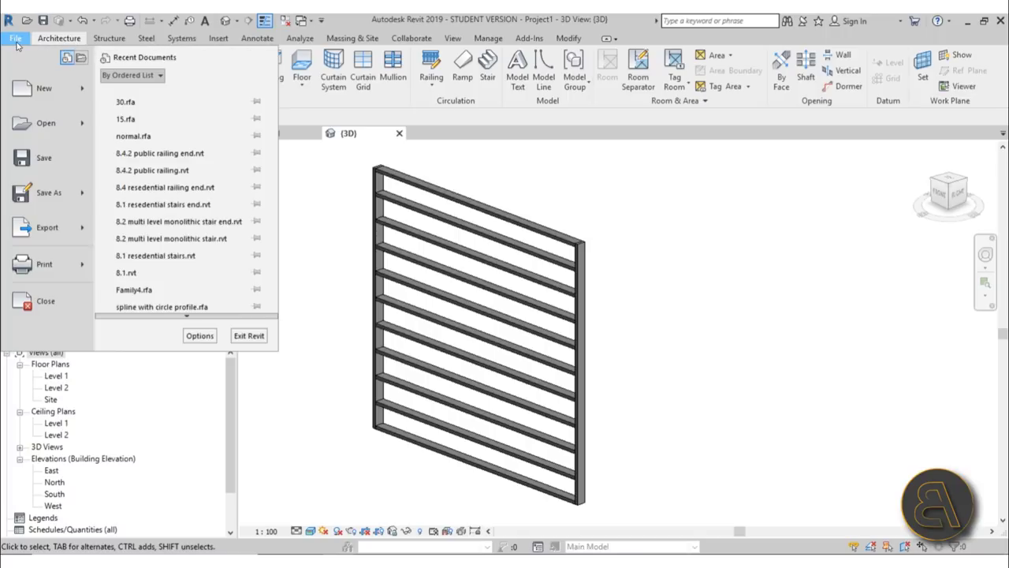
mouse_move(45, 88)
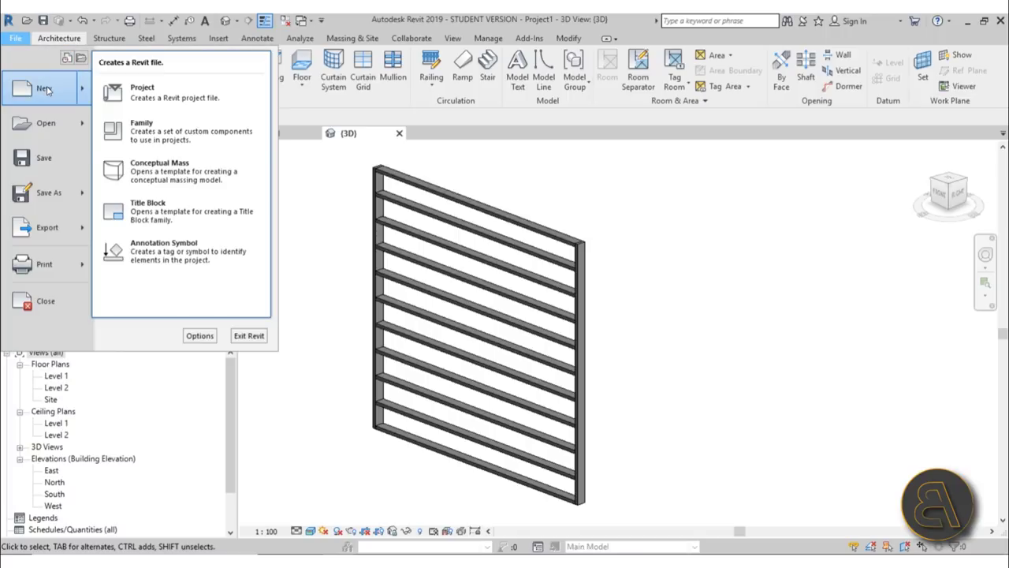
click(175, 131)
scroll(365, 193, down, 10)
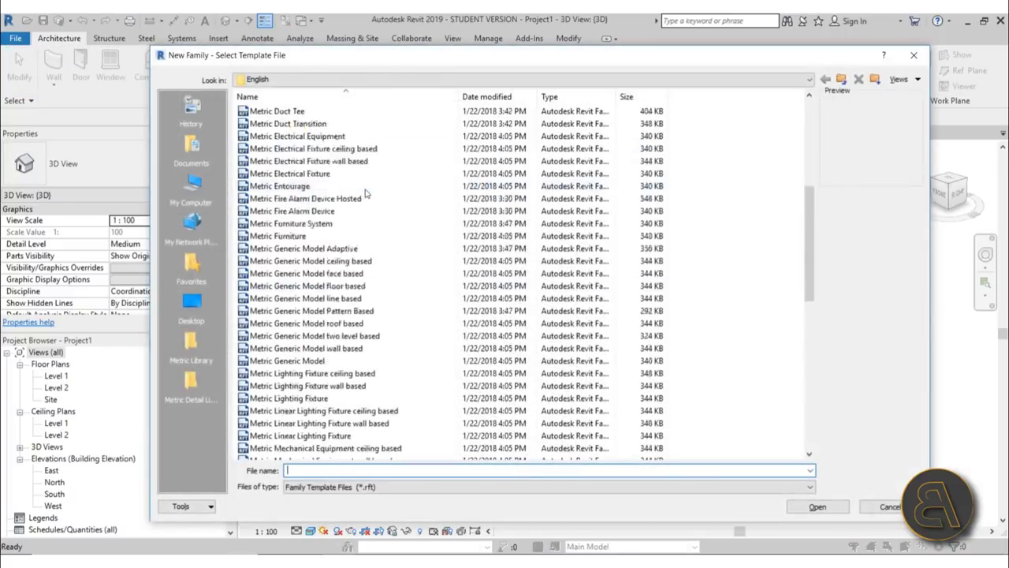
scroll(365, 193, down, 8)
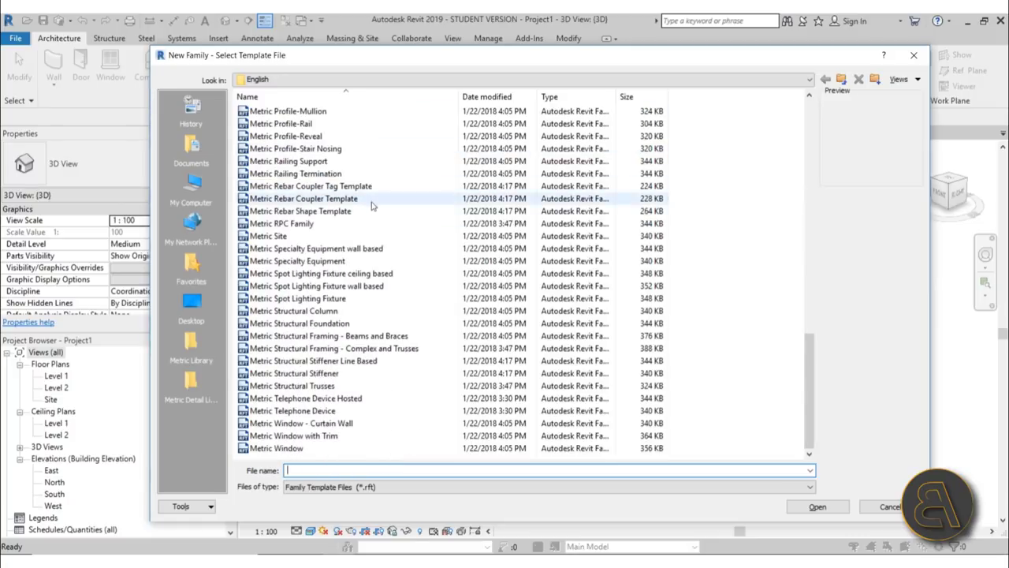
scroll(375, 208, up, 1)
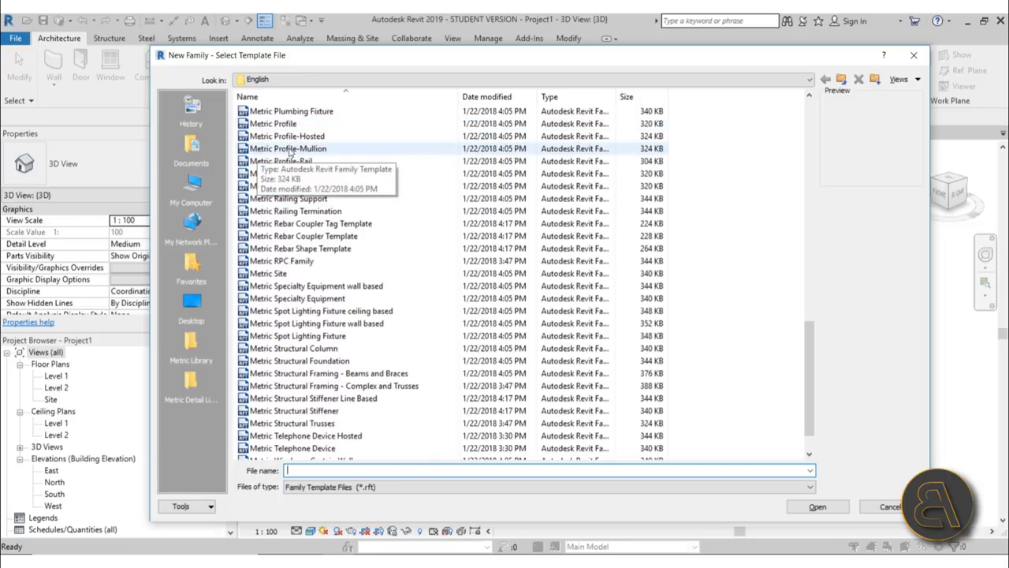
click(288, 150)
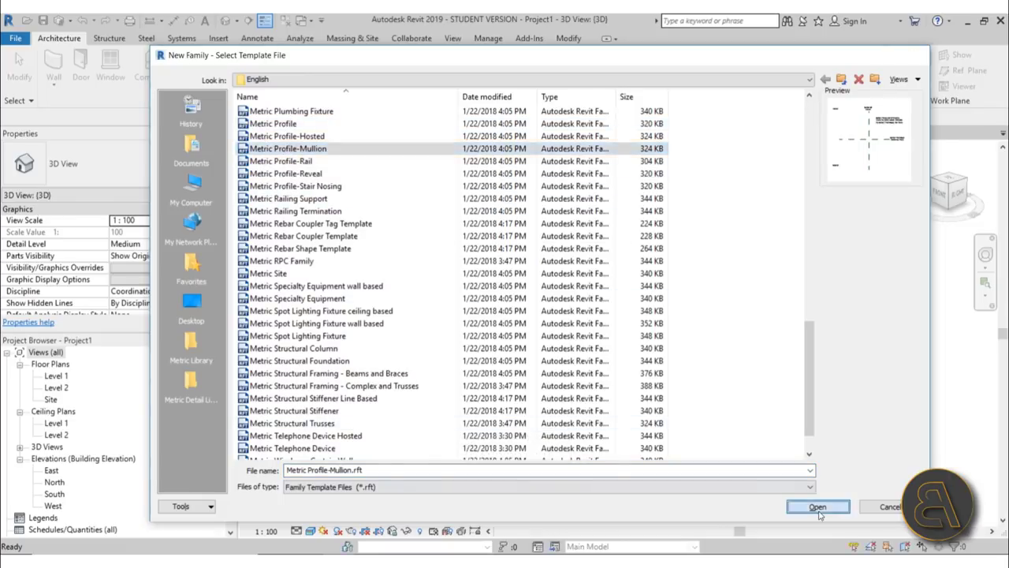
click(818, 510)
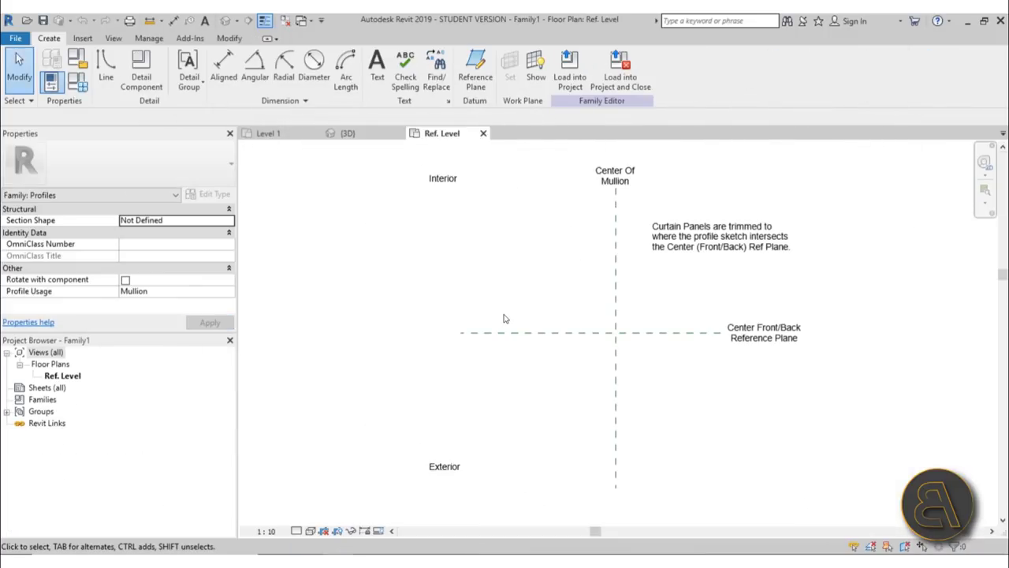
Step: Set the profile family's Profile Usage to Mullion
middle_drag(547, 276, 504, 290)
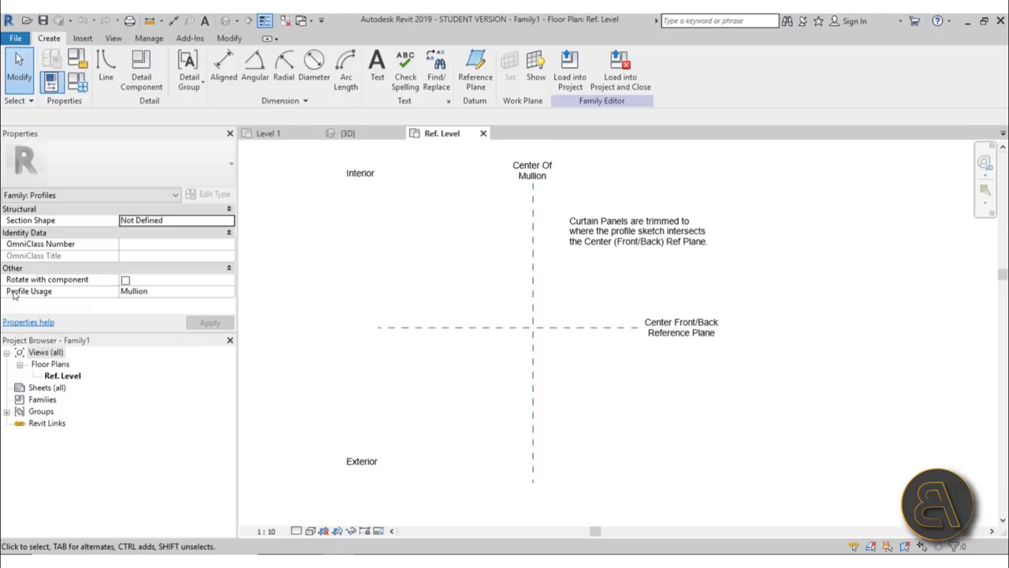
click(125, 292)
click(229, 291)
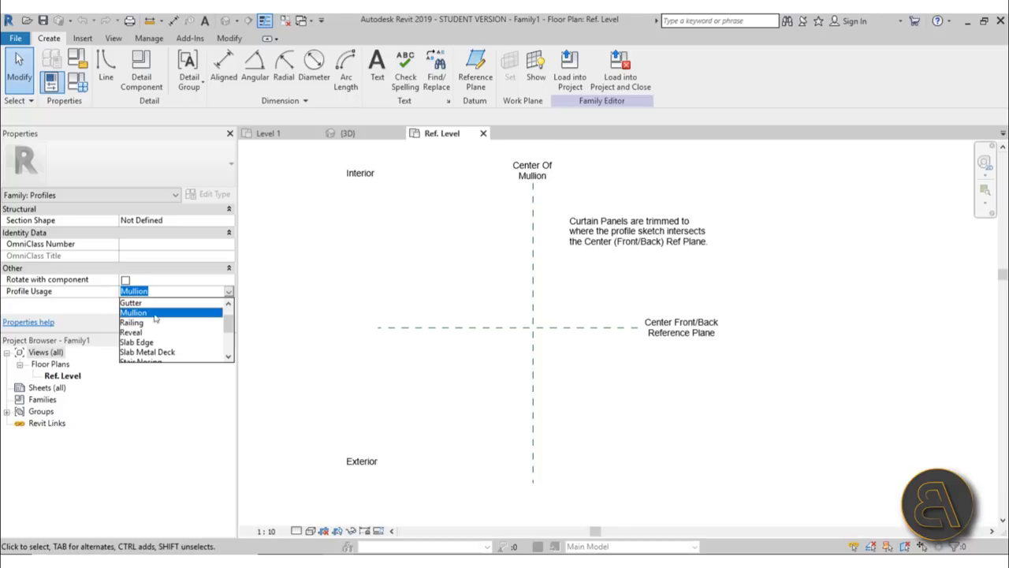
scroll(180, 323, up, 1)
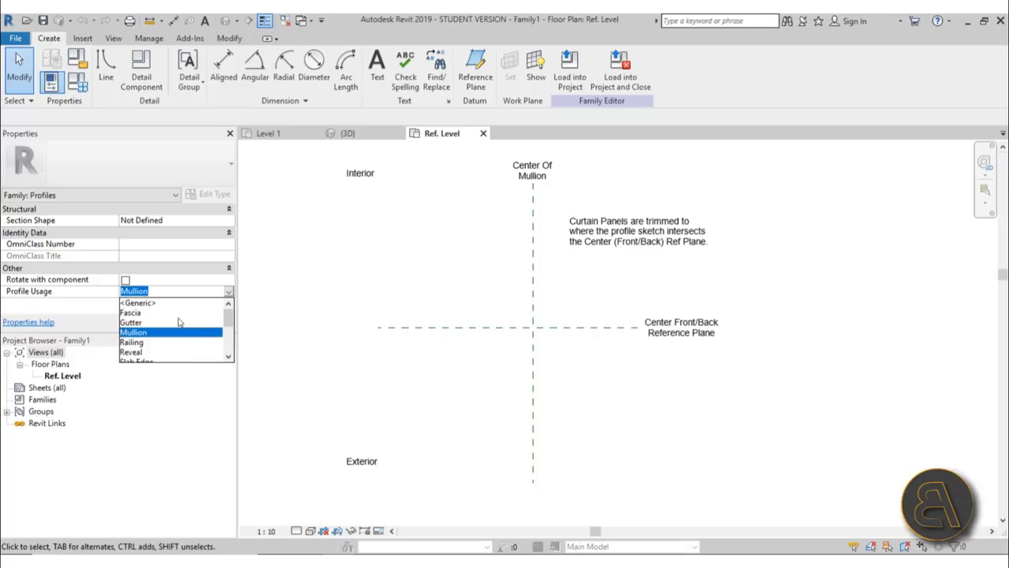
click(134, 333)
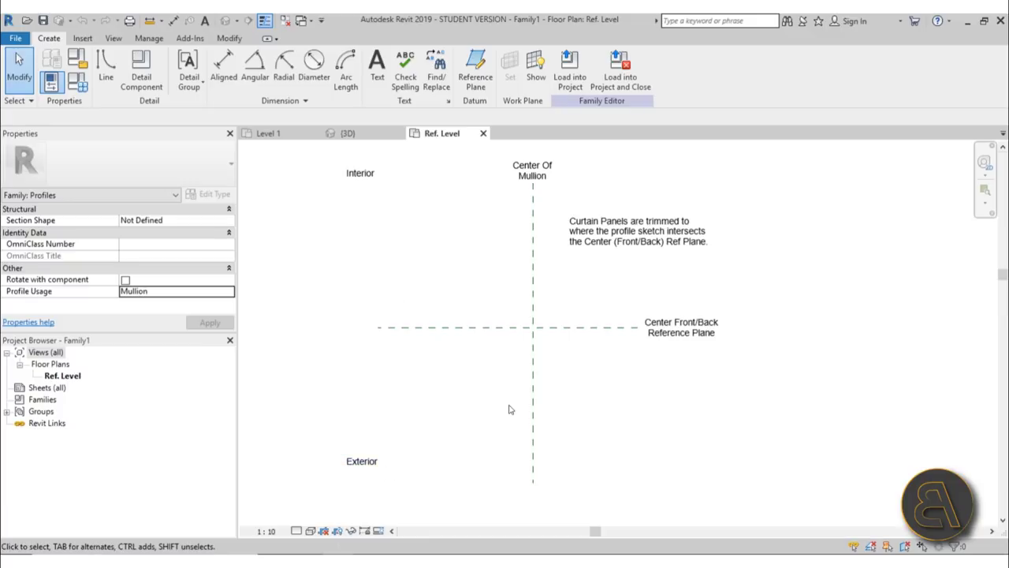
Step: Draw a shallow arc bulging from the Center of Mullion plane, spanning about 160 mm either side of the Center Front/Back plane
middle_drag(509, 410, 495, 408)
click(106, 67)
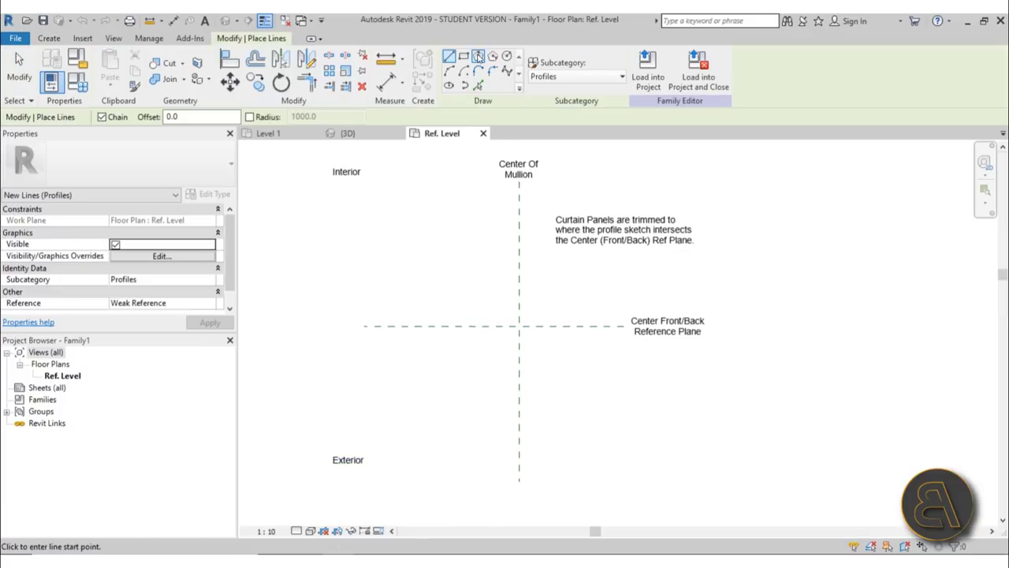
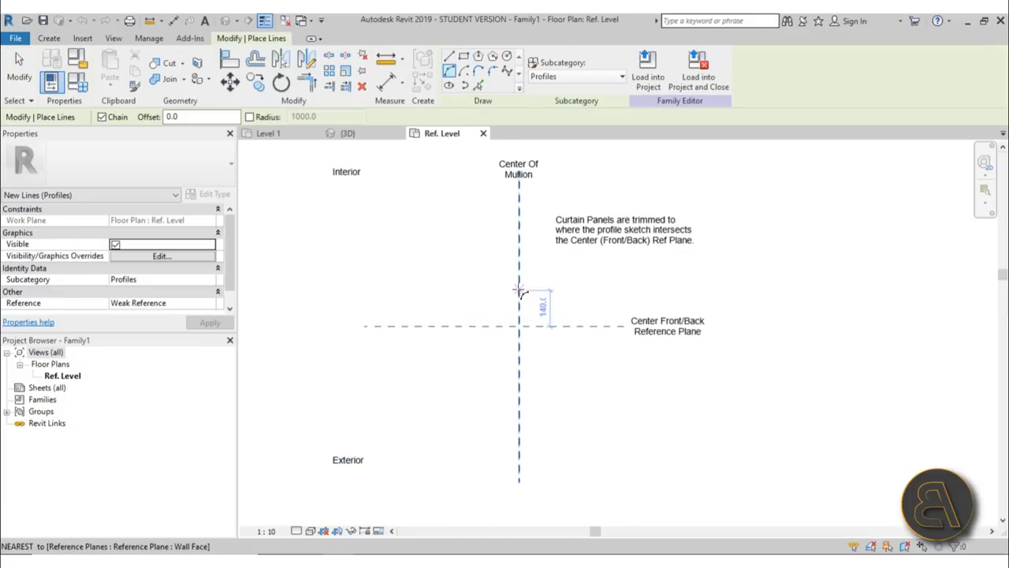
click(520, 286)
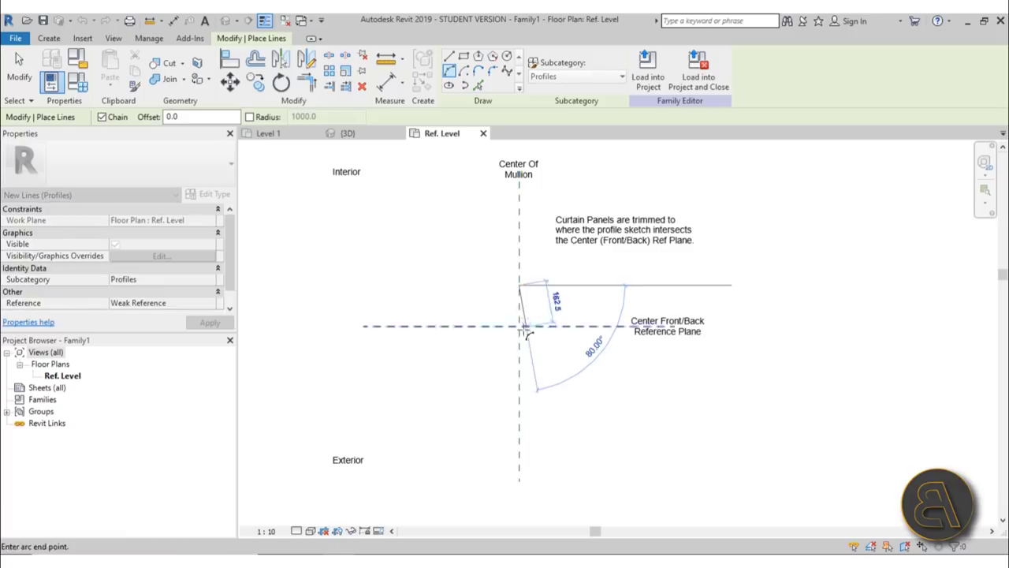
scroll(541, 294, up, 5)
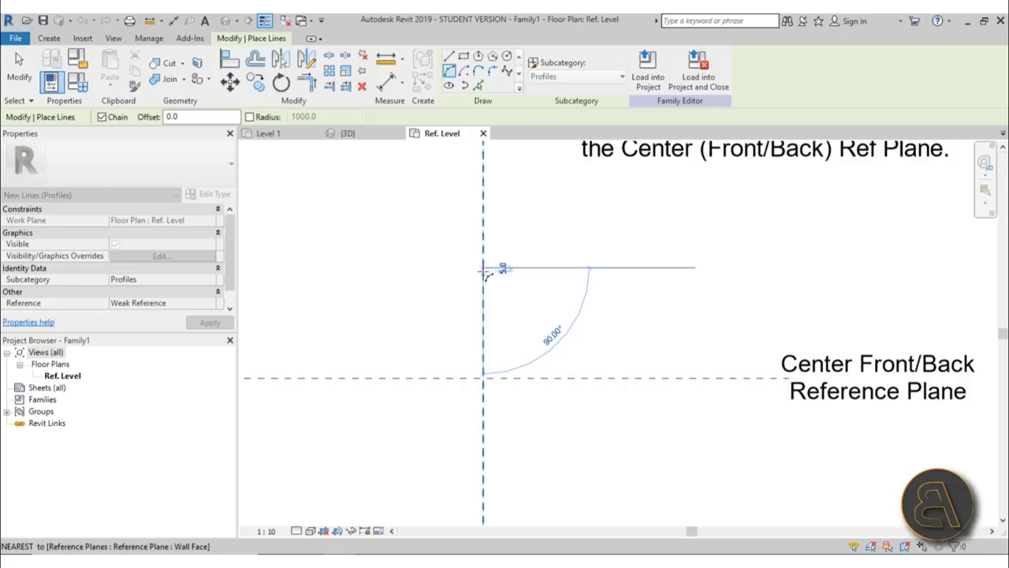
scroll(487, 272, down, 3)
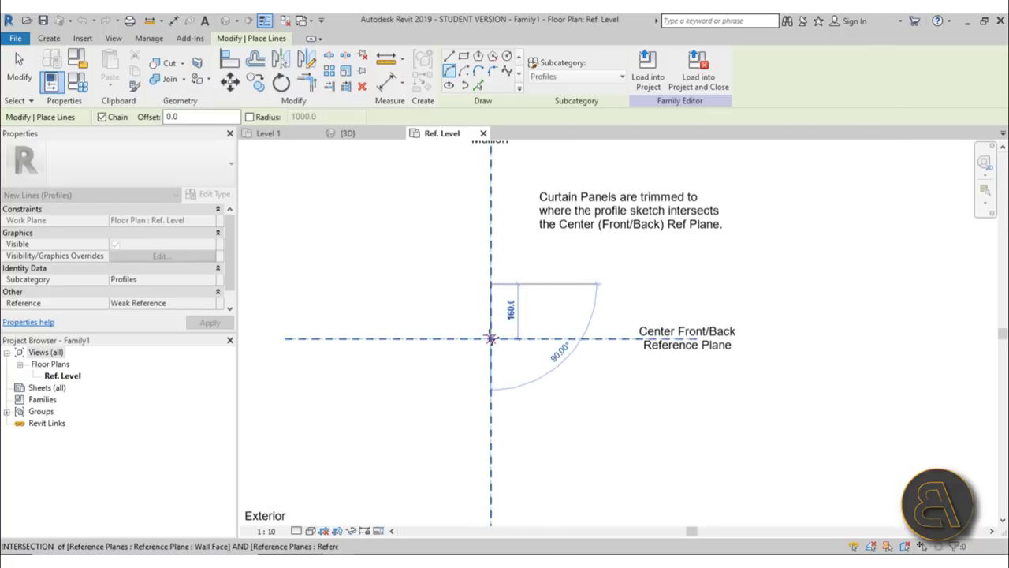
click(491, 394)
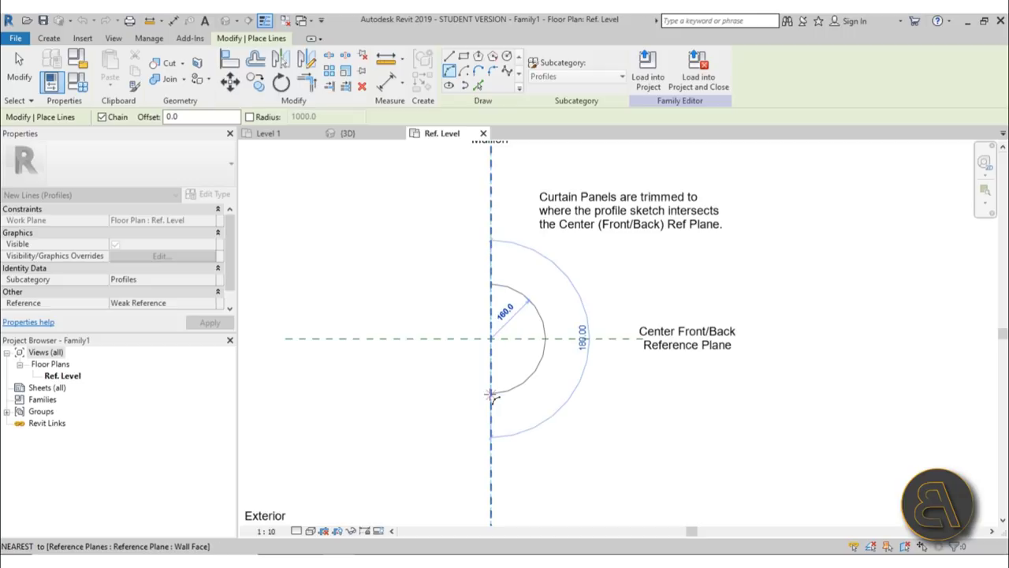
scroll(501, 354, up, 2)
click(496, 353)
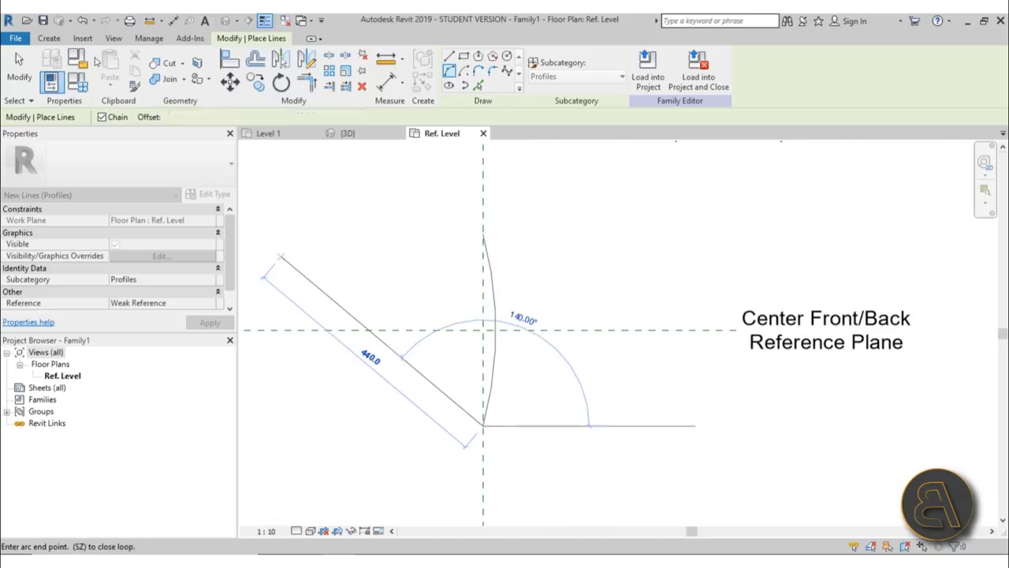
key(Escape)
key(Escape)
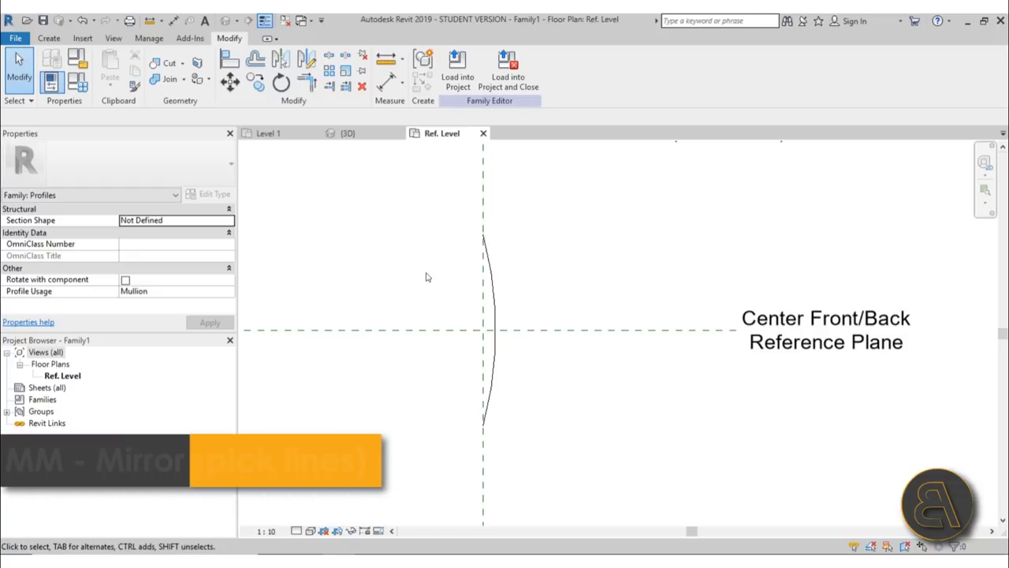
Step: Mirror a copy of the arc about the vertical Center of Mullion reference plane to close the lens-shaped profile
key(m)
key(m)
click(496, 314)
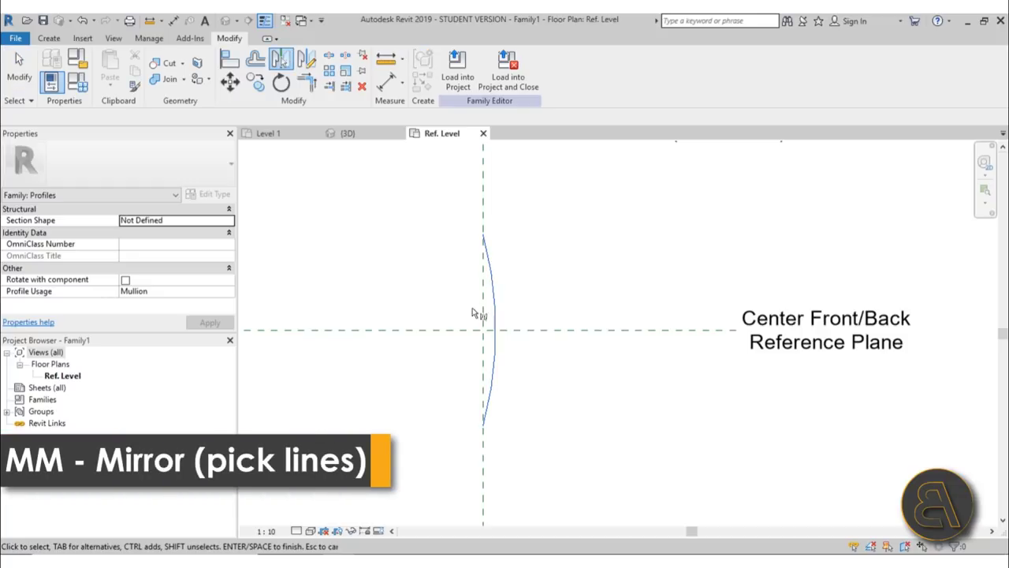
key(Return)
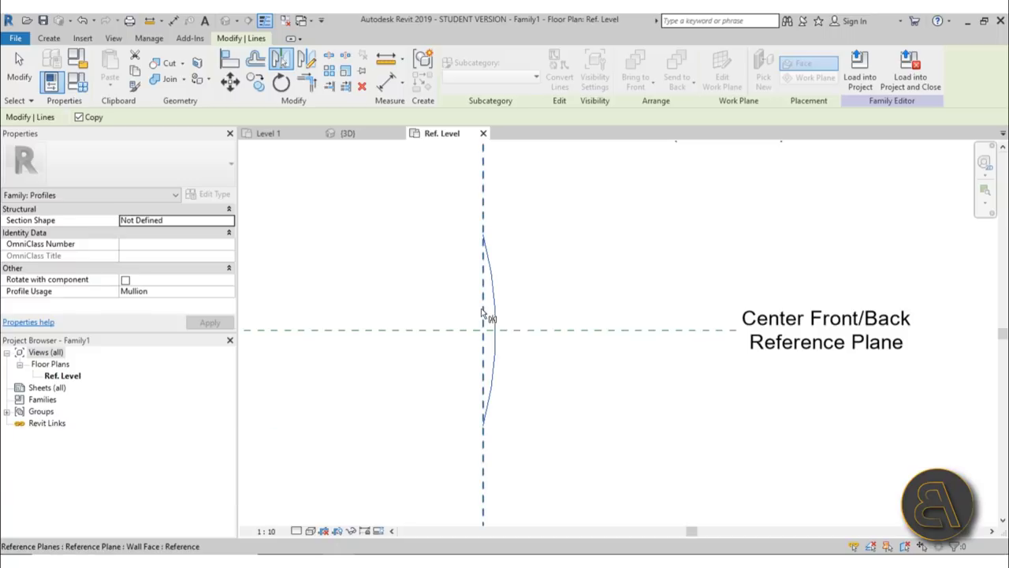
click(483, 317)
key(Escape)
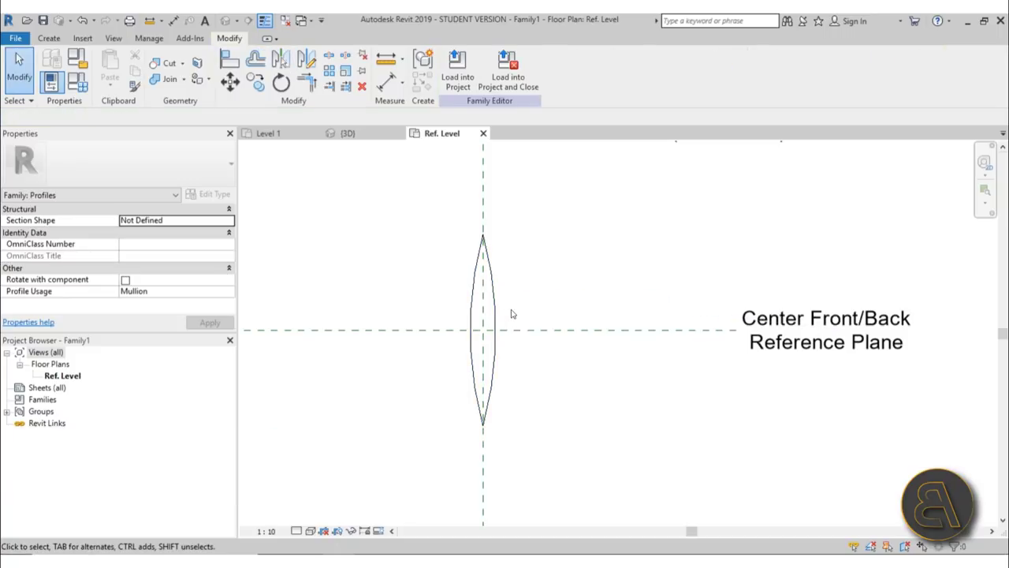
Step: Round the profile's upper tip with a fillet arc of about 15 mm radius between the two curves
scroll(488, 244, up, 5)
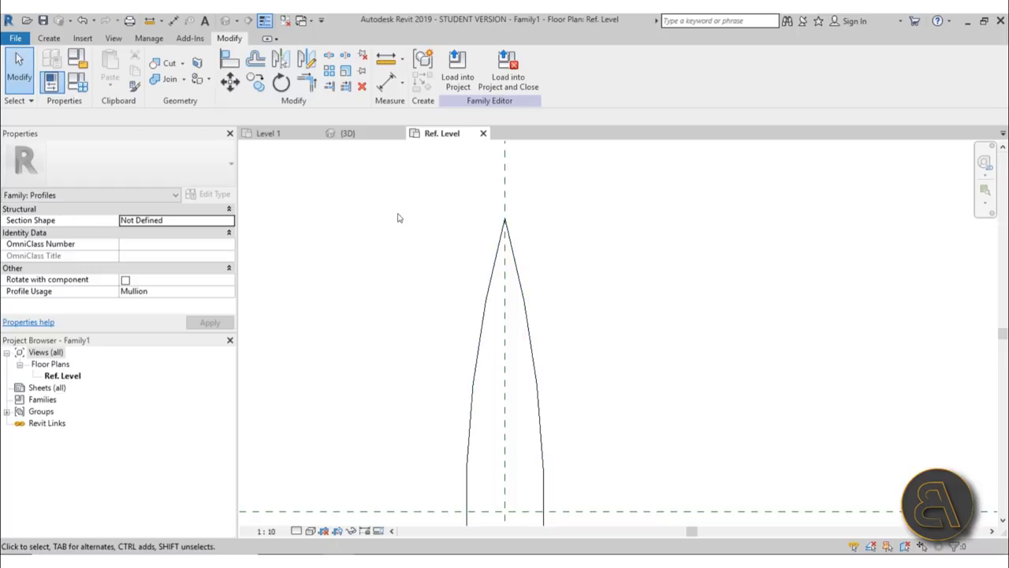
click(49, 38)
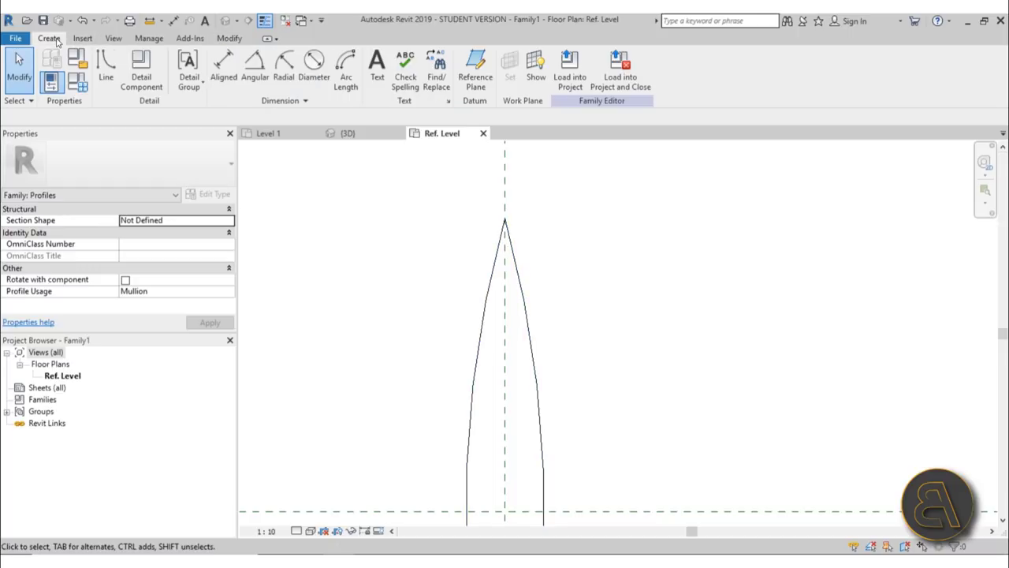
click(106, 70)
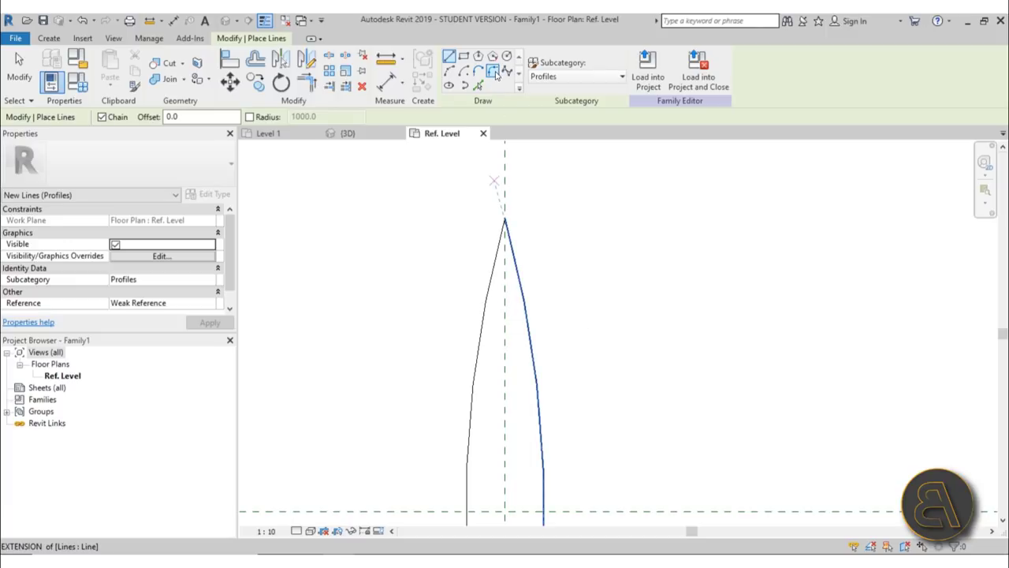
click(493, 72)
click(498, 286)
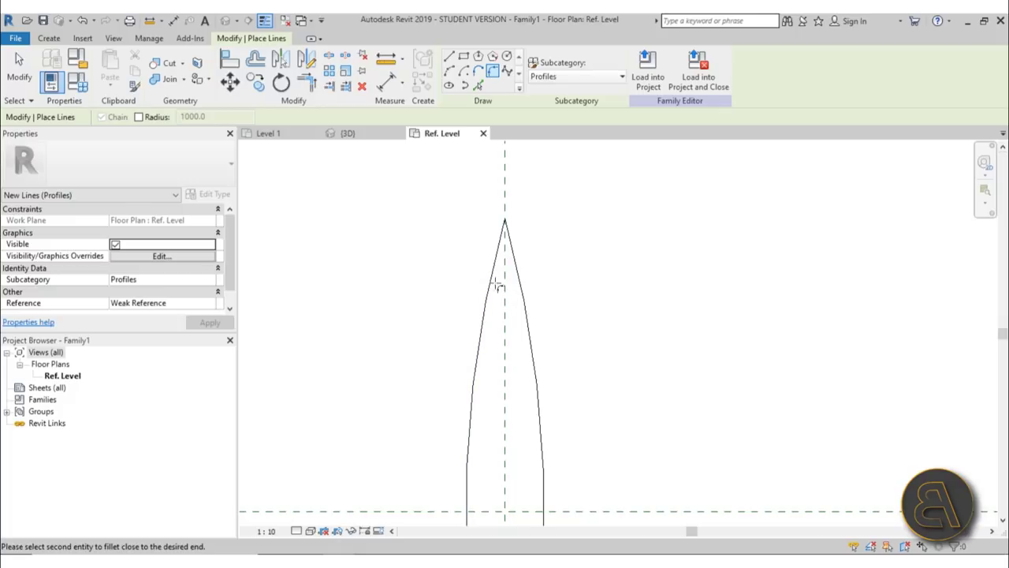
click(514, 284)
click(507, 309)
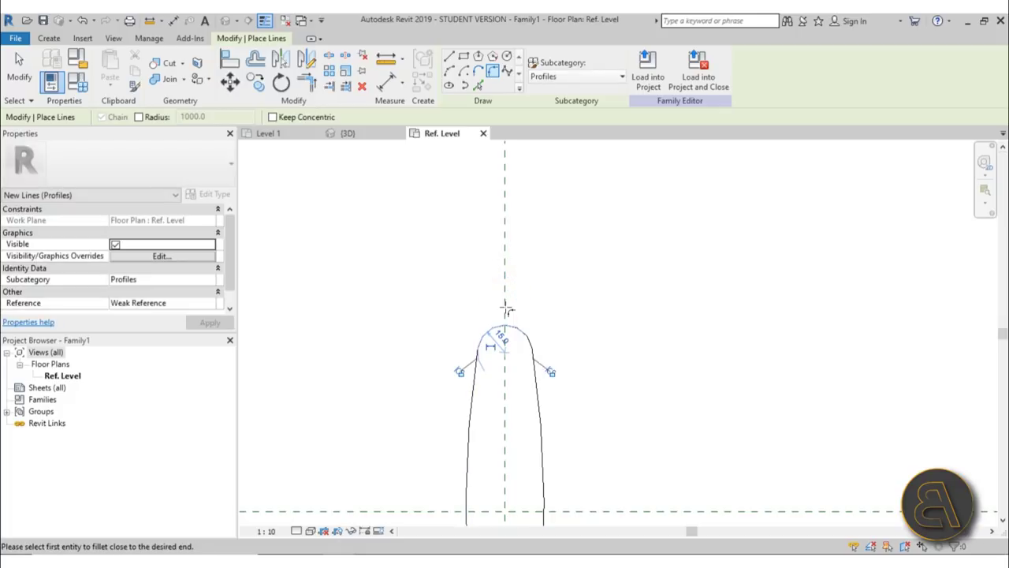
Step: Set the radius of the upper tip's fillet arc to 5 mm
scroll(536, 221, down, 2)
scroll(556, 268, up, 2)
click(490, 277)
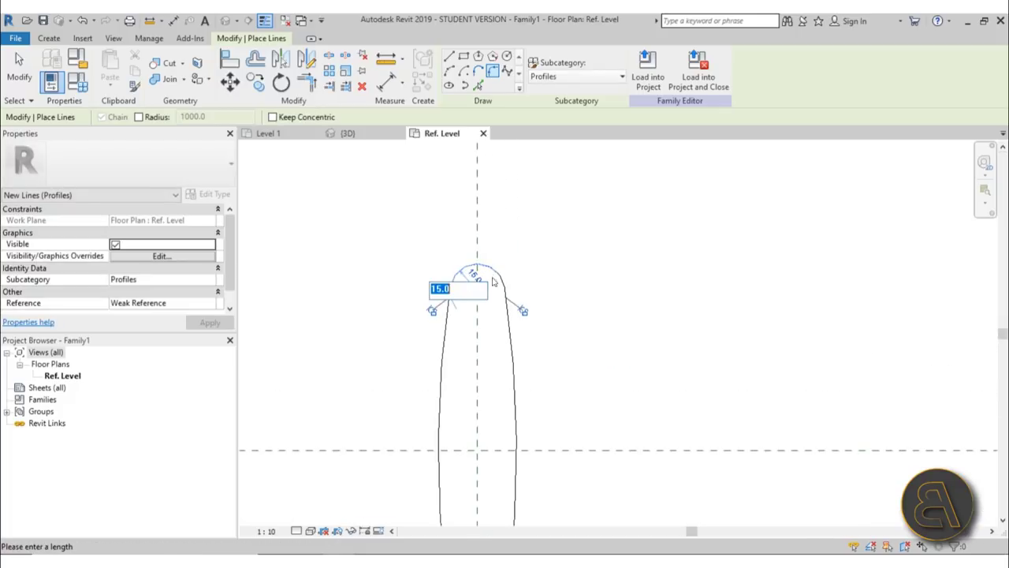
text(1)
key(Return)
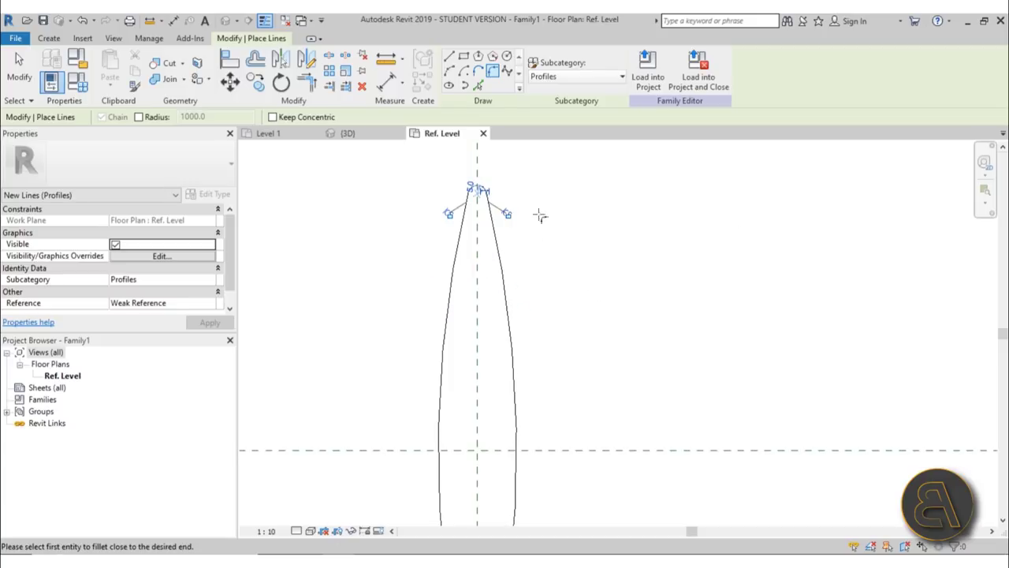
Step: Round the profile's lower tip with a matching fillet arc of about 5 mm radius between the two curves
scroll(542, 229, down, 2)
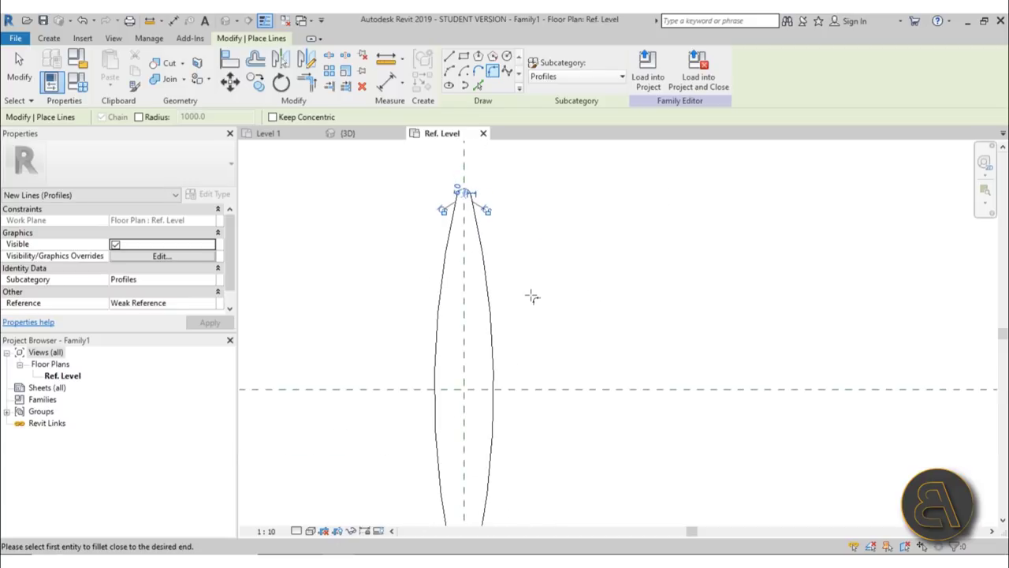
scroll(532, 297, down, 2)
scroll(485, 470, up, 2)
click(473, 388)
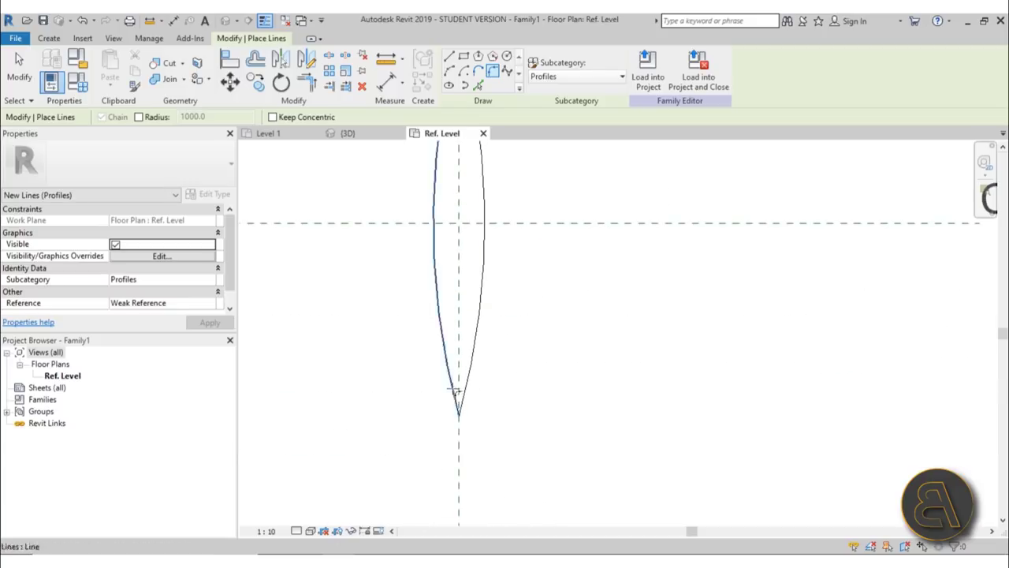
click(455, 399)
scroll(460, 382, up, 2)
click(462, 398)
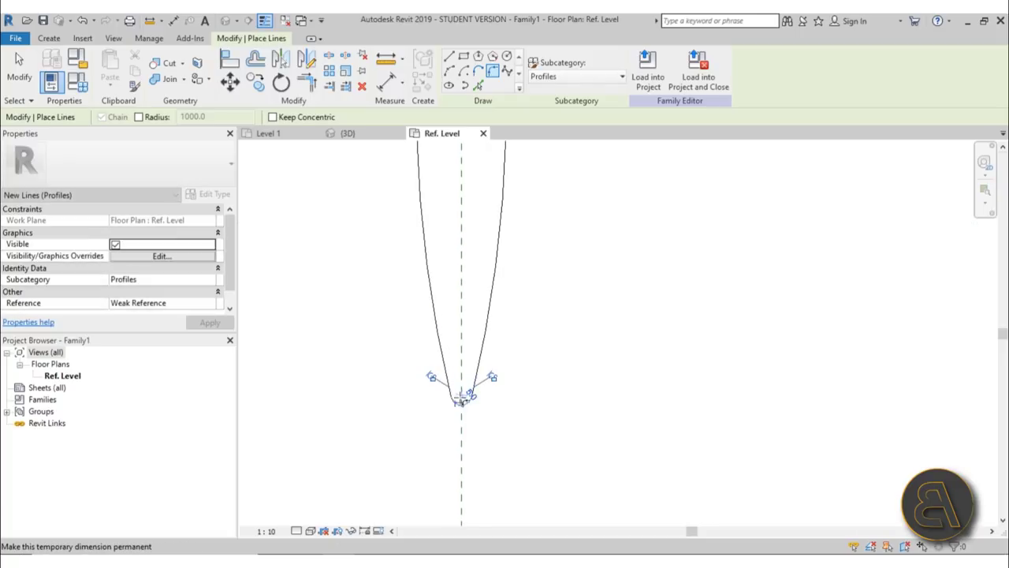
click(463, 399)
scroll(516, 414, down, 2)
key(Return)
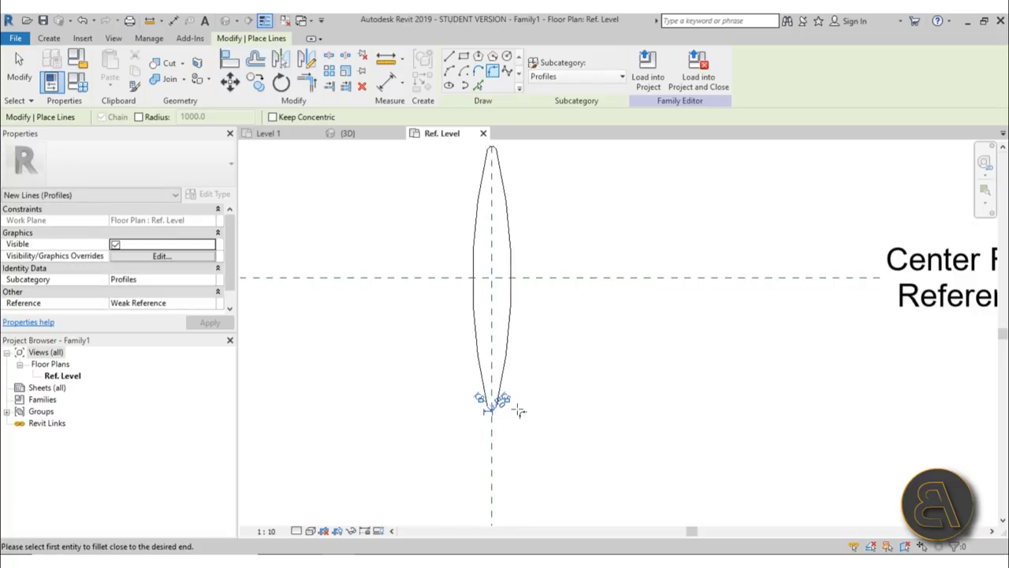
key(Escape)
key(Escape)
Step: Draw a circle of about 15 mm radius at the centre of the profile, and delete it again
scroll(524, 394, down, 2)
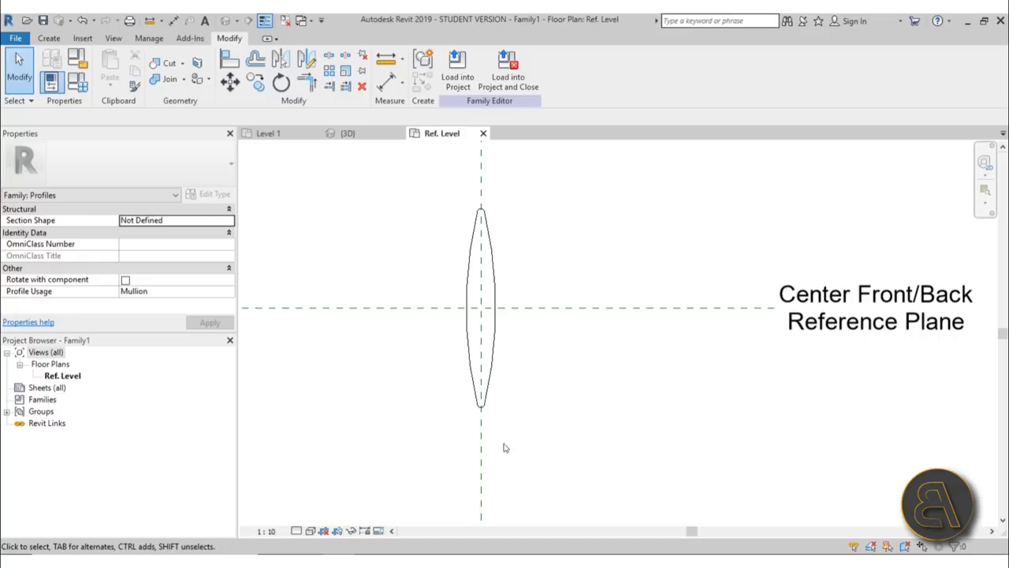
middle_drag(550, 381, 542, 385)
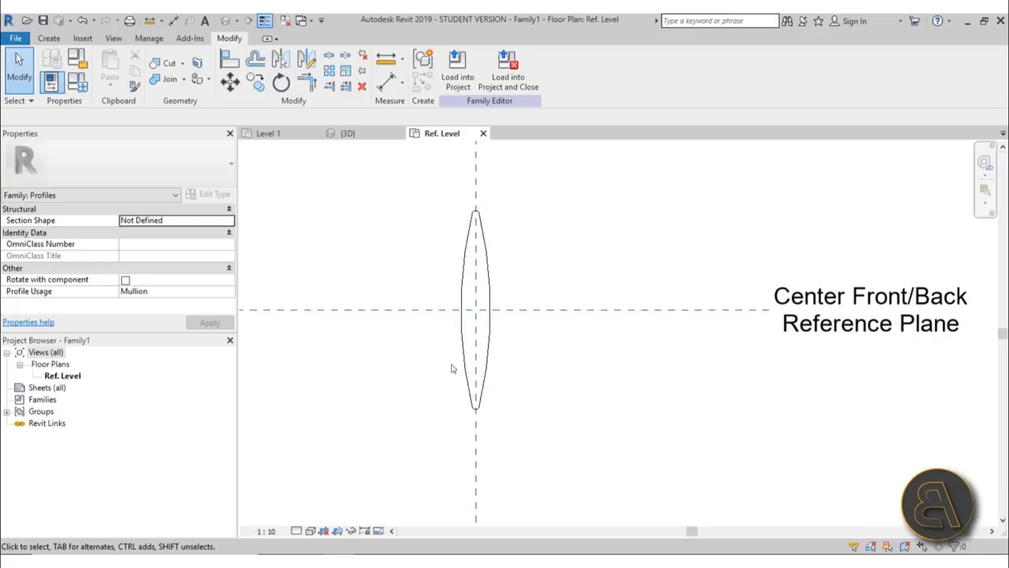
scroll(513, 356, up, 2)
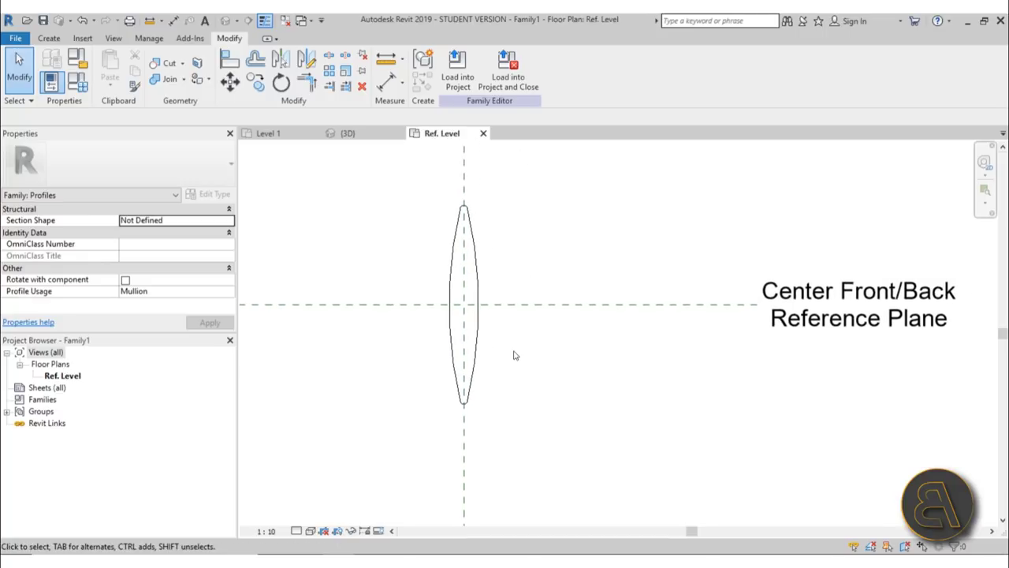
click(49, 38)
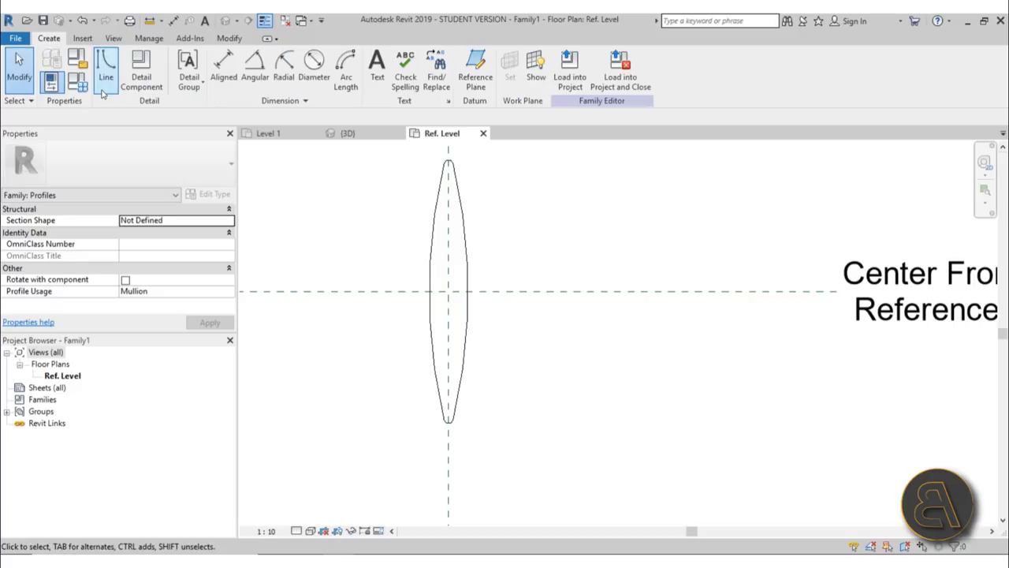
click(105, 73)
click(507, 57)
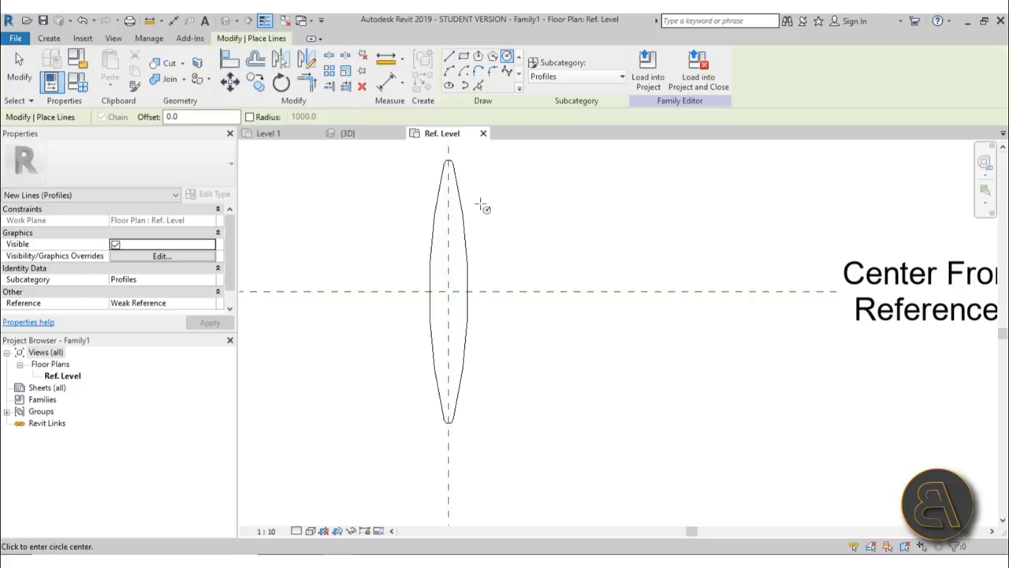
click(449, 291)
click(468, 297)
key(Escape)
key(Escape)
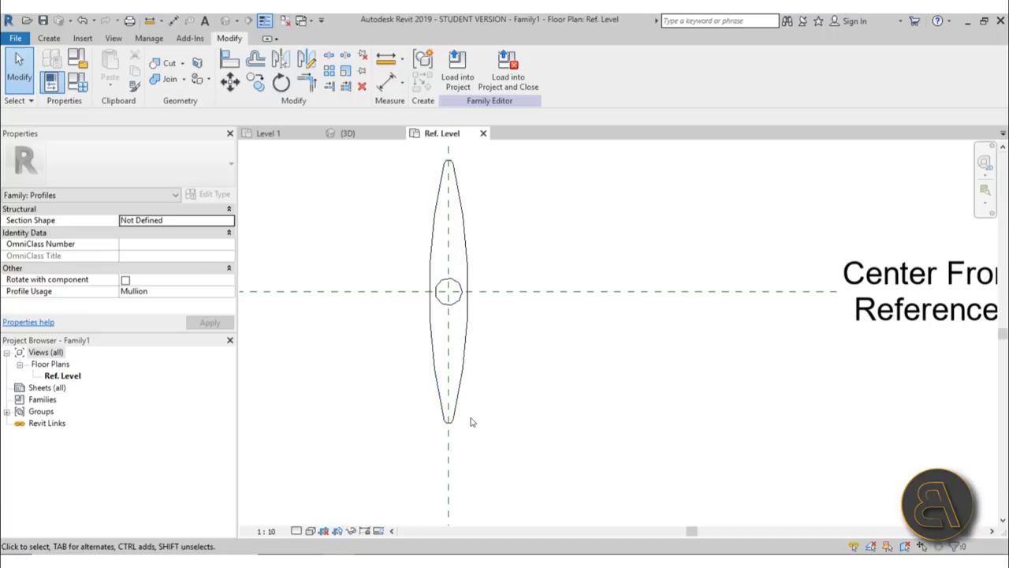
click(461, 304)
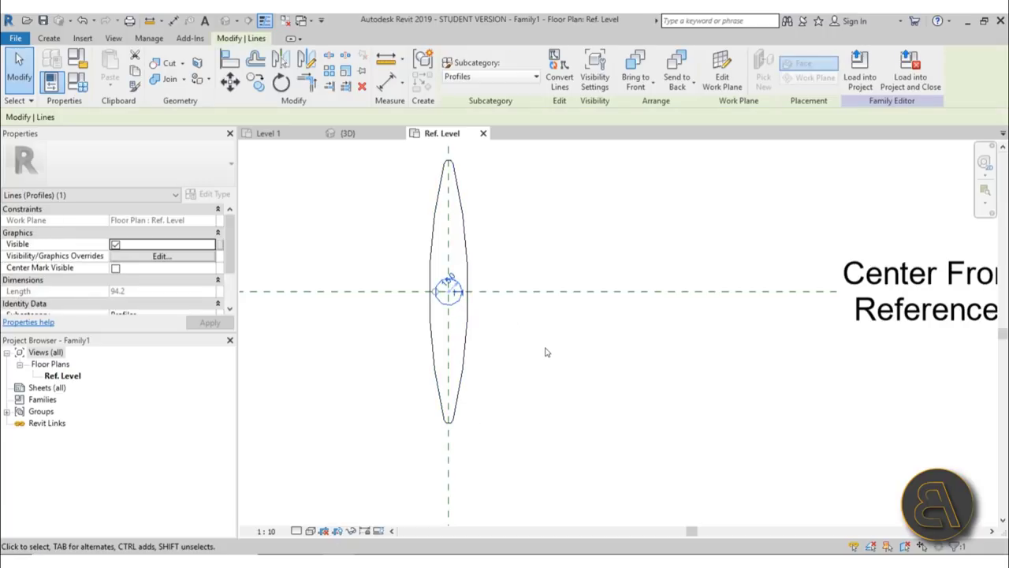
key(Delete)
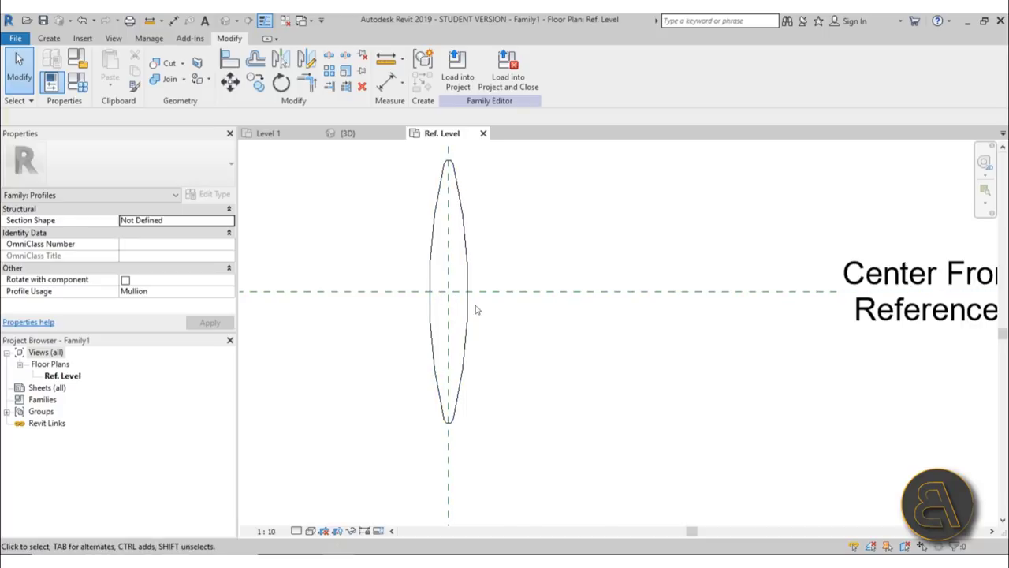
Step: Return to the project's 3D view and inspect the louver wall's horizontal mullions up close
click(49, 38)
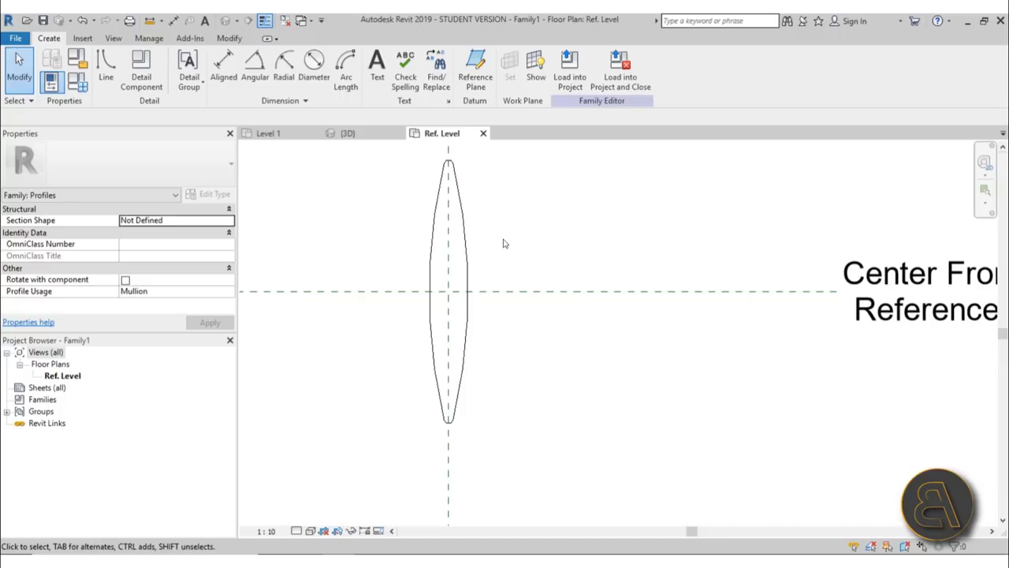
scroll(516, 393, down, 5)
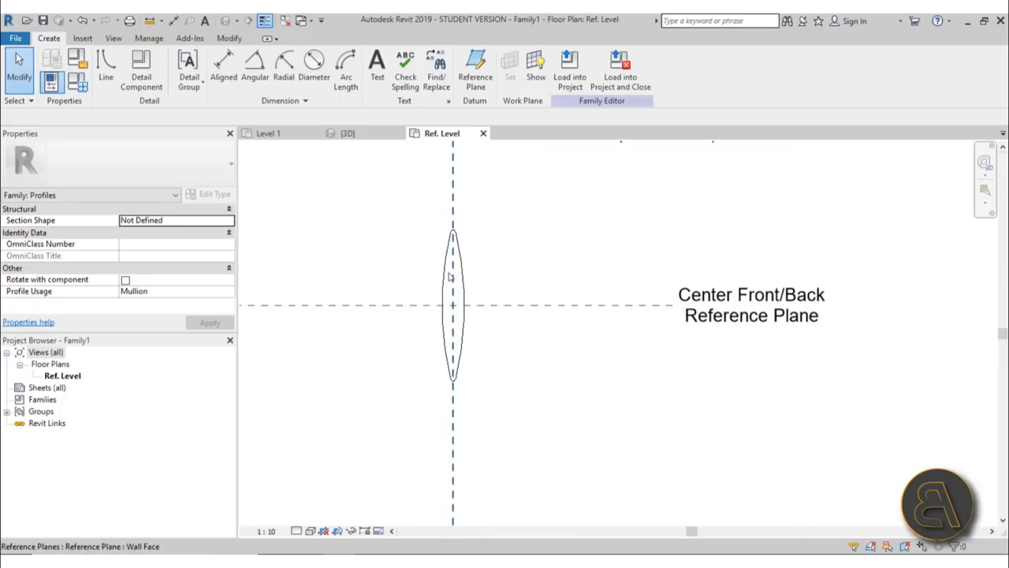
click(268, 133)
click(347, 133)
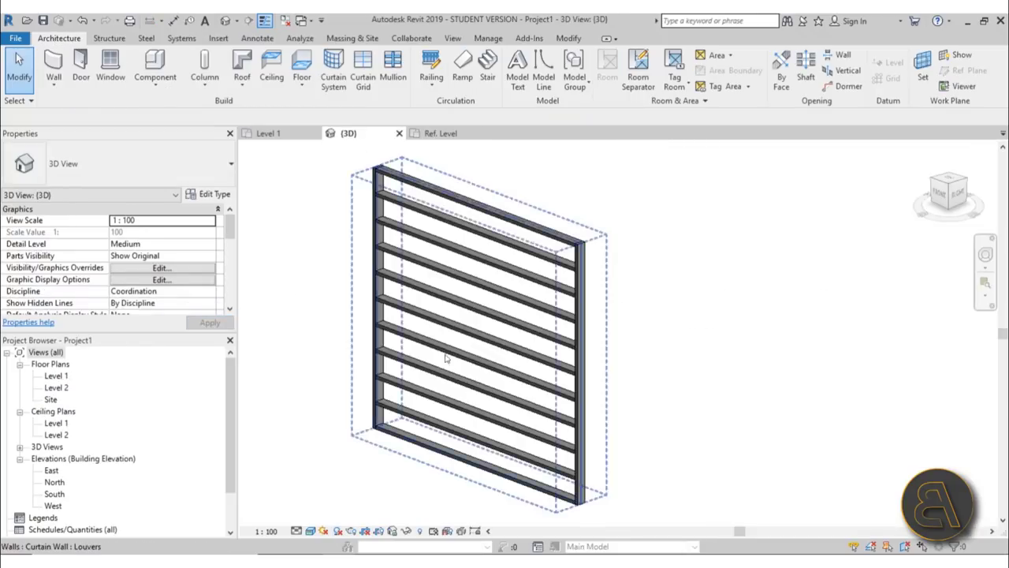
scroll(432, 322, up, 4)
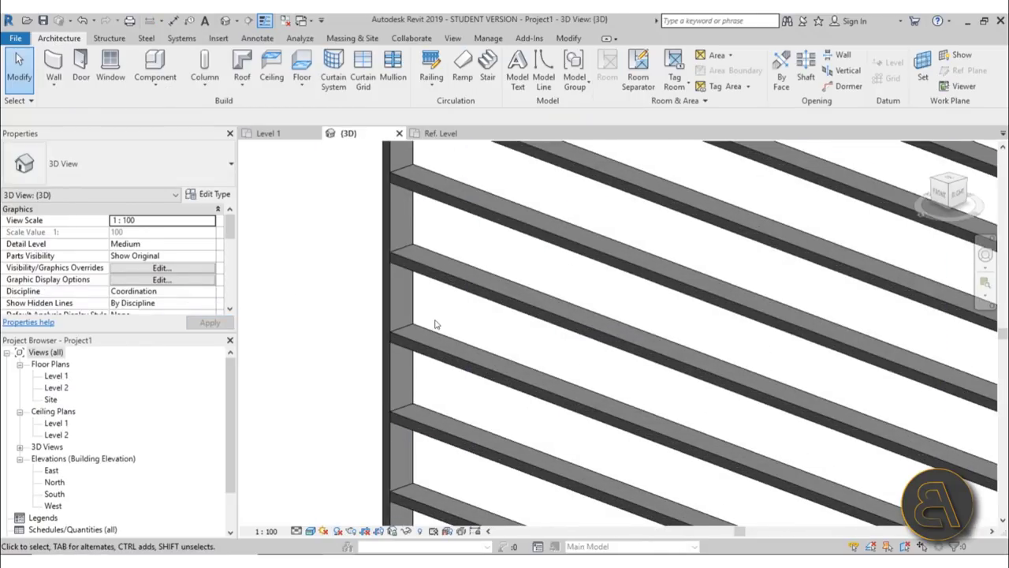
scroll(371, 306, down, 5)
scroll(363, 324, up, 5)
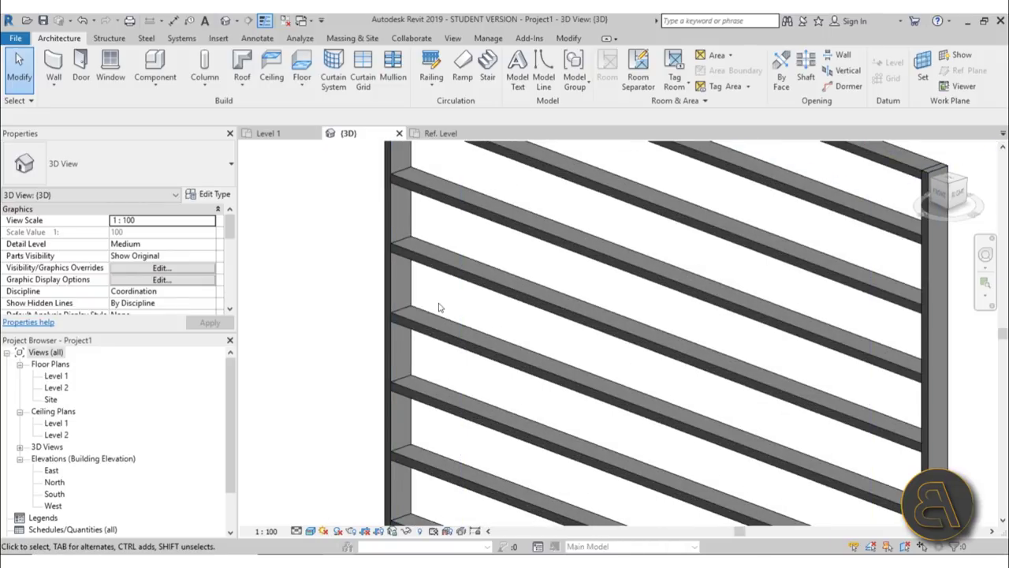
Step: Save the lens-shaped profile family to the Desktop as Louver 0 and load it into the project
click(439, 134)
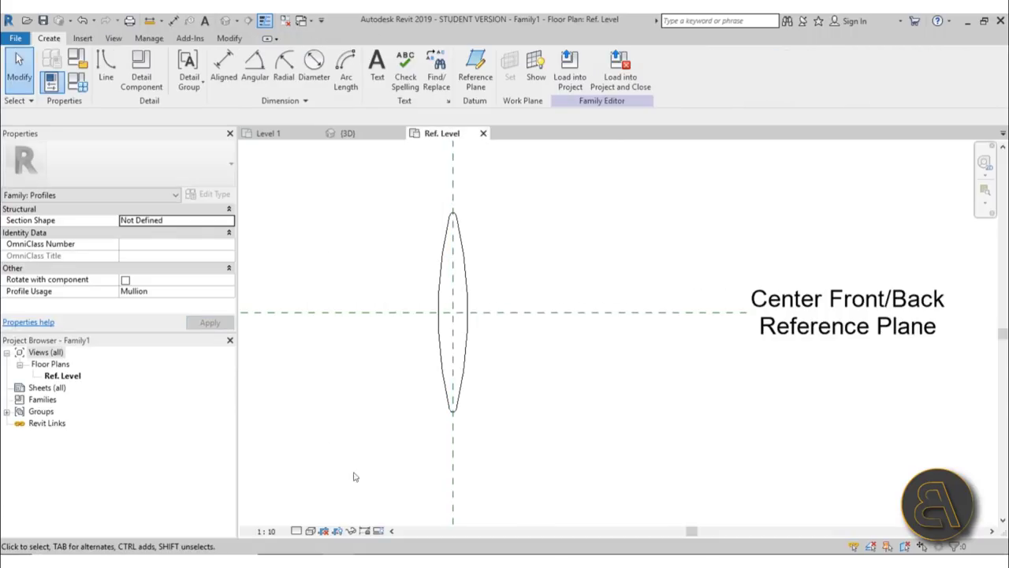
click(44, 23)
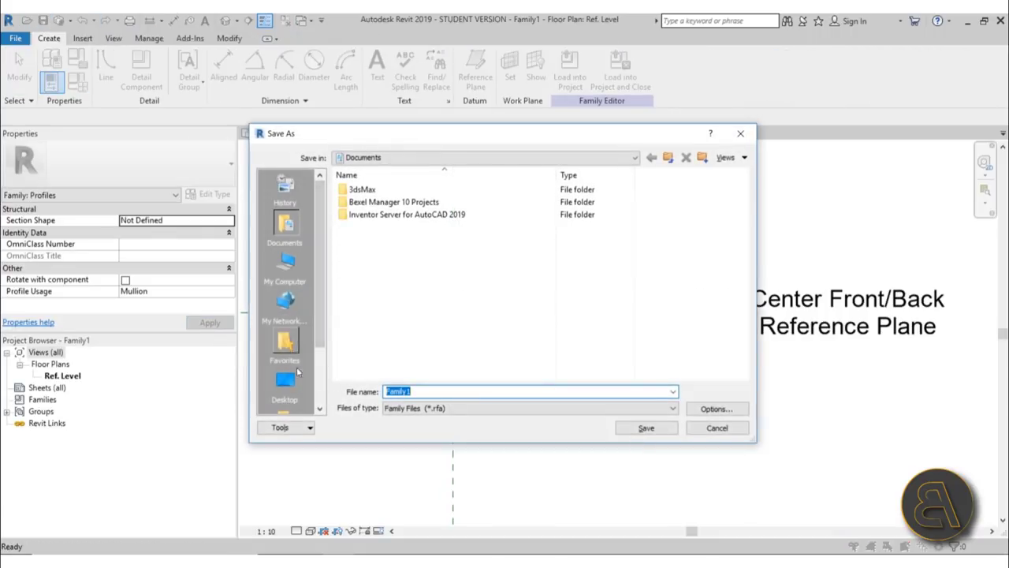
click(286, 387)
double_click(455, 392)
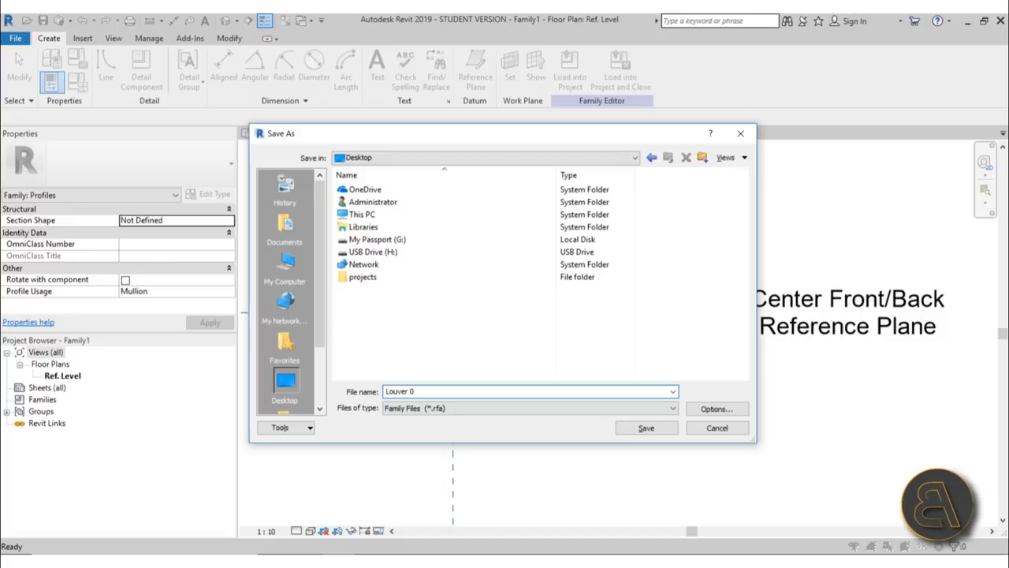
click(646, 428)
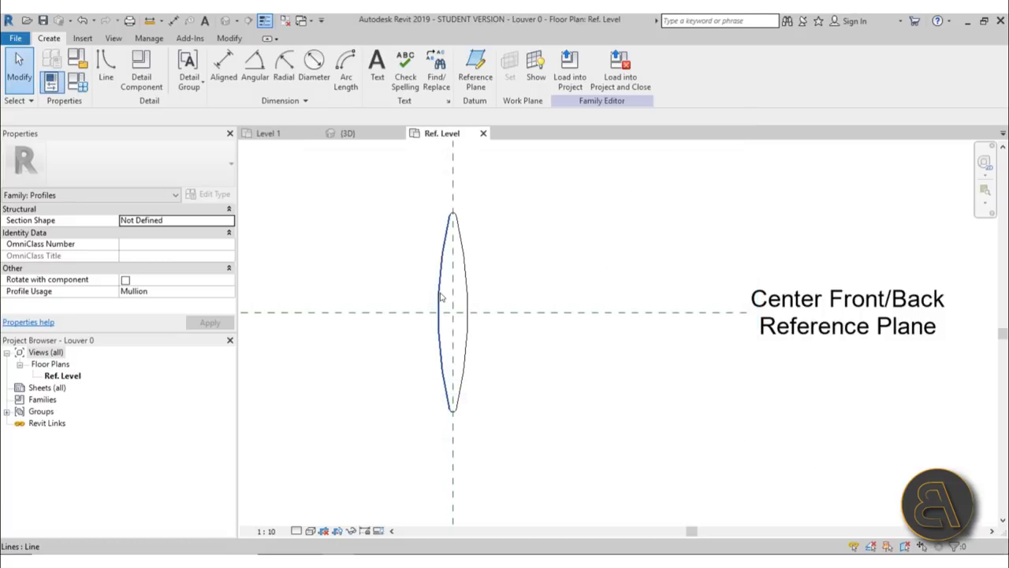
click(569, 71)
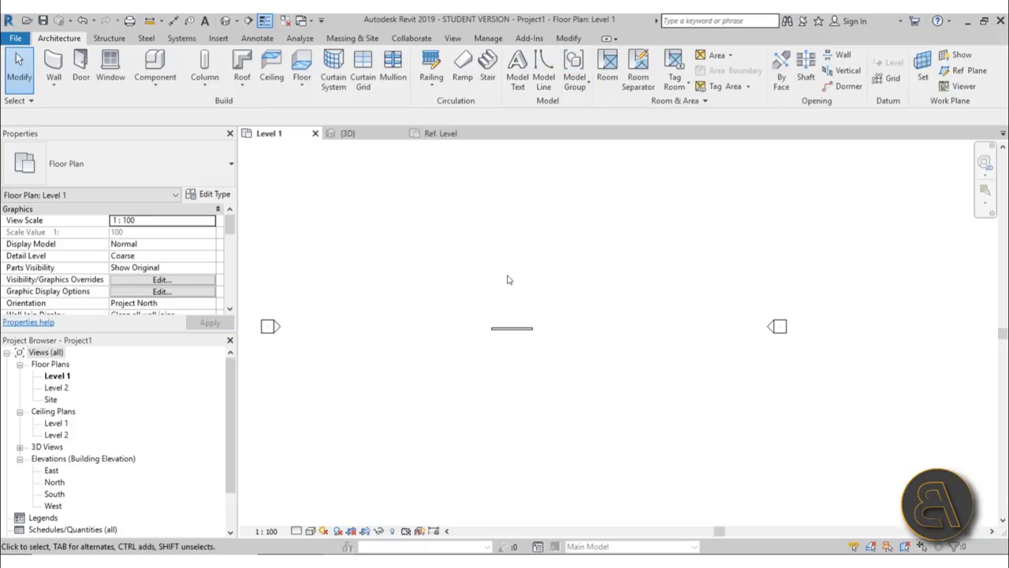
Step: Back in the profile family, rotate the whole lens outline about 15° clockwise around its centre
click(441, 133)
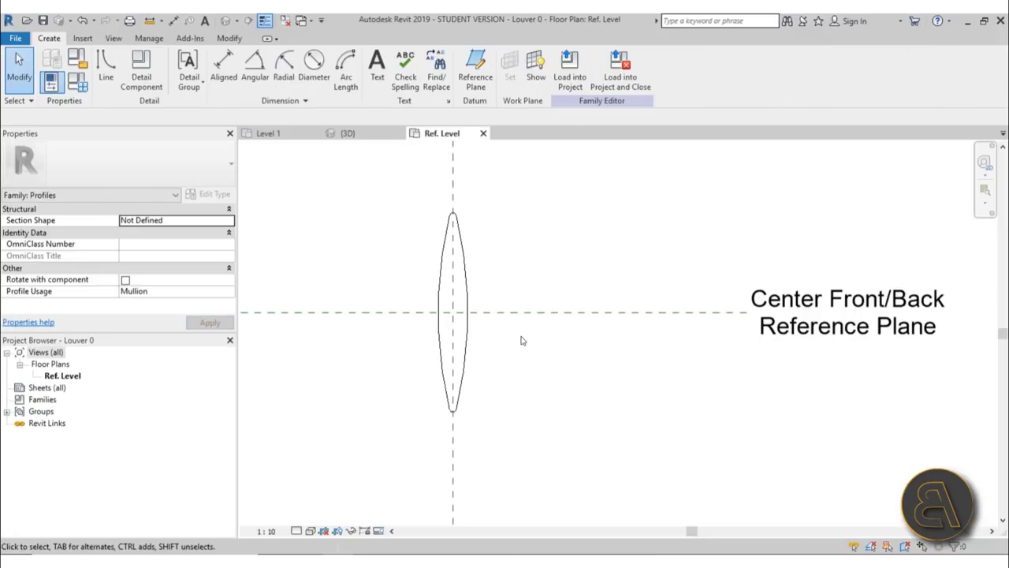
drag(393, 199, 524, 438)
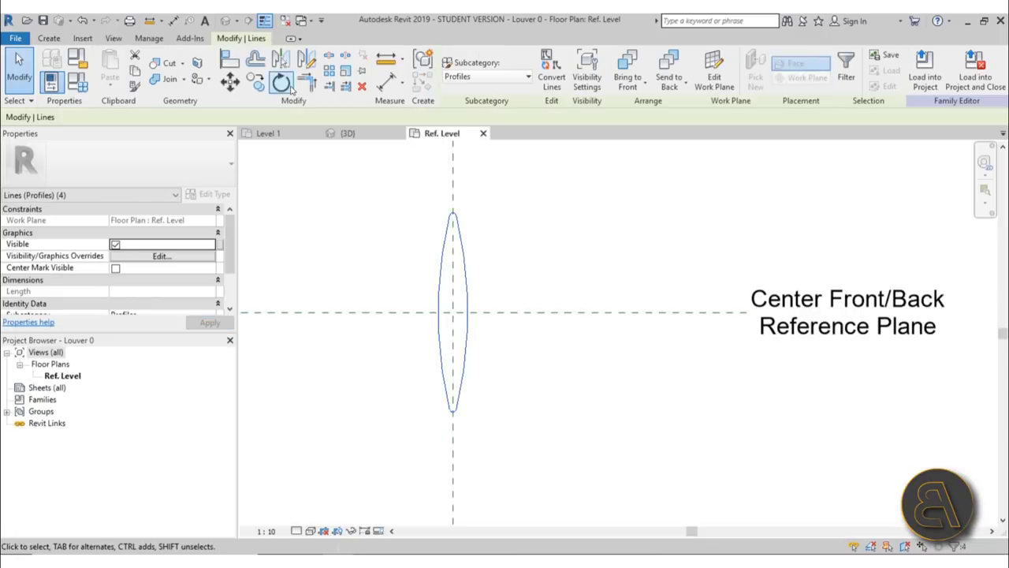
click(281, 83)
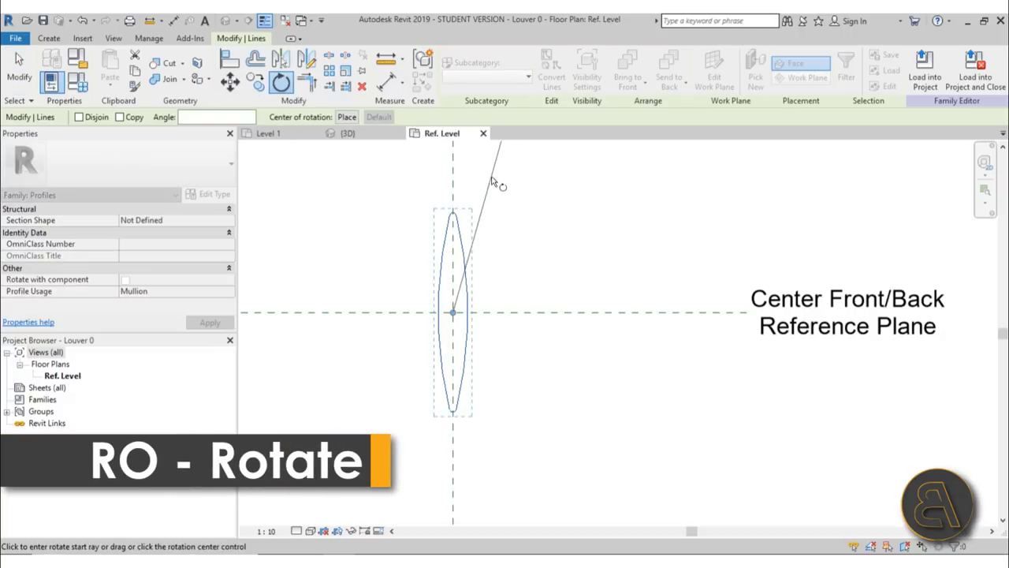
click(453, 164)
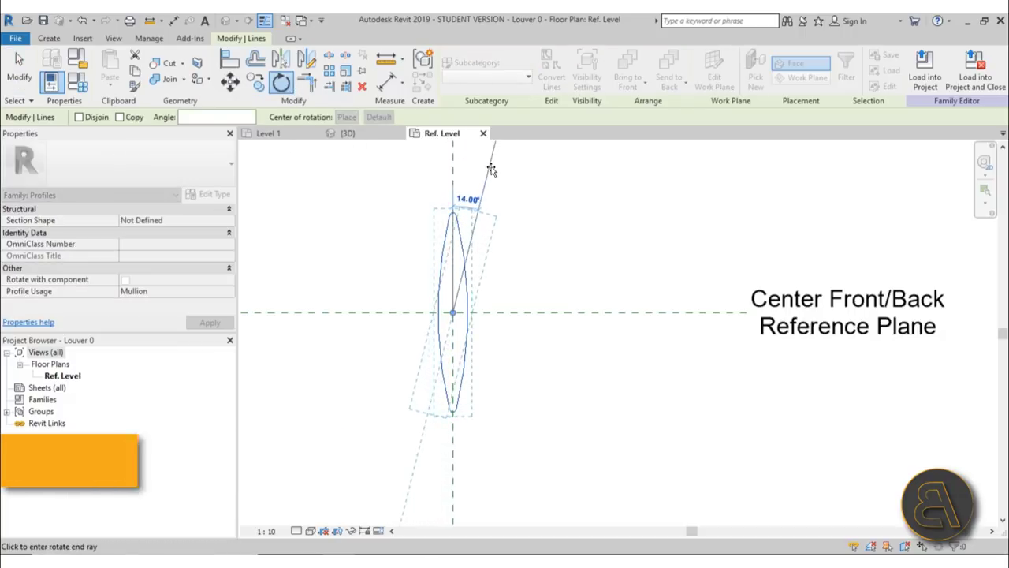
click(491, 168)
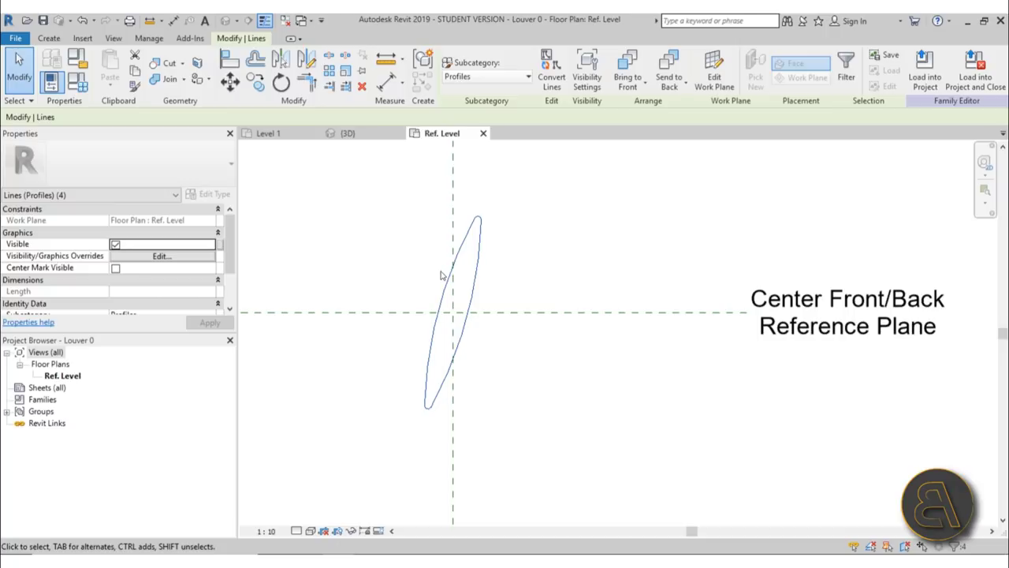
Step: Save the rotated profile as a separate family named Louver 15 on the Desktop and load it into the project
click(18, 39)
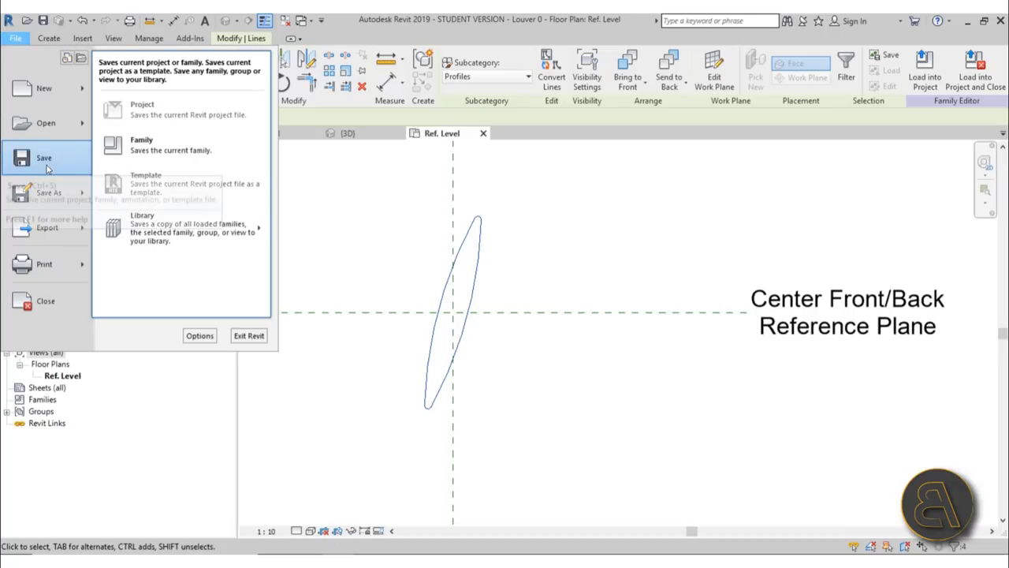
mouse_move(50, 193)
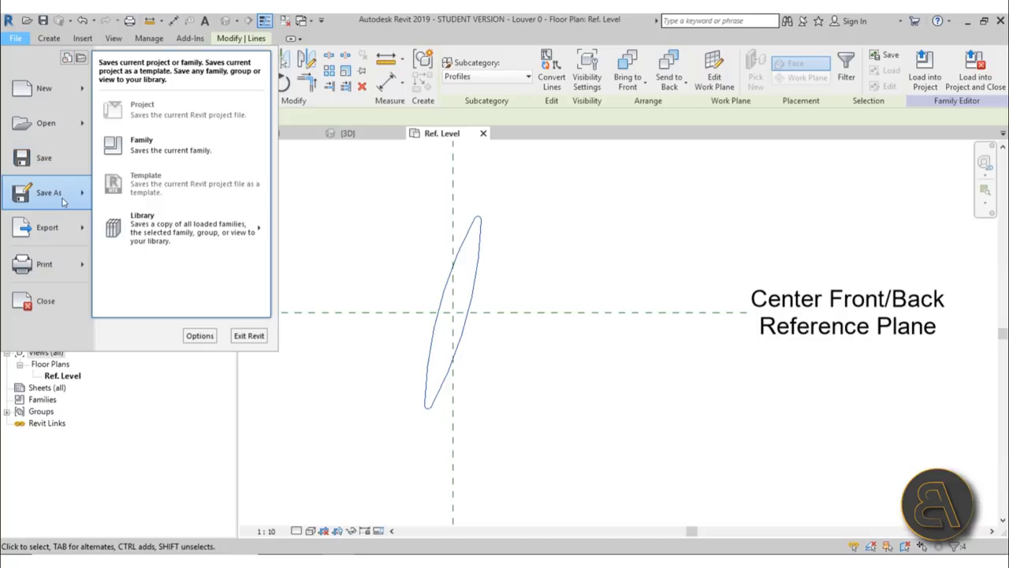
click(174, 157)
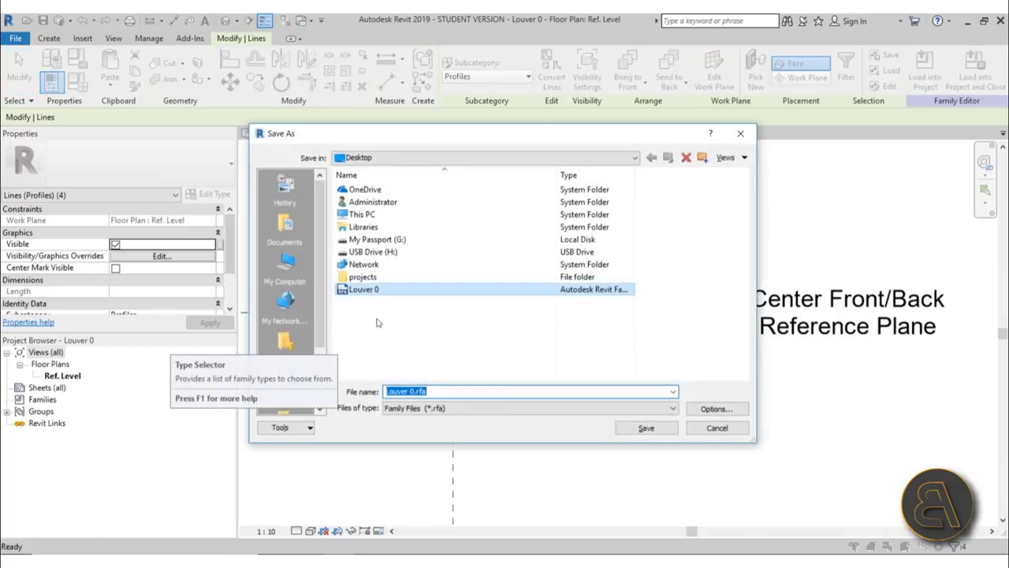
click(411, 391)
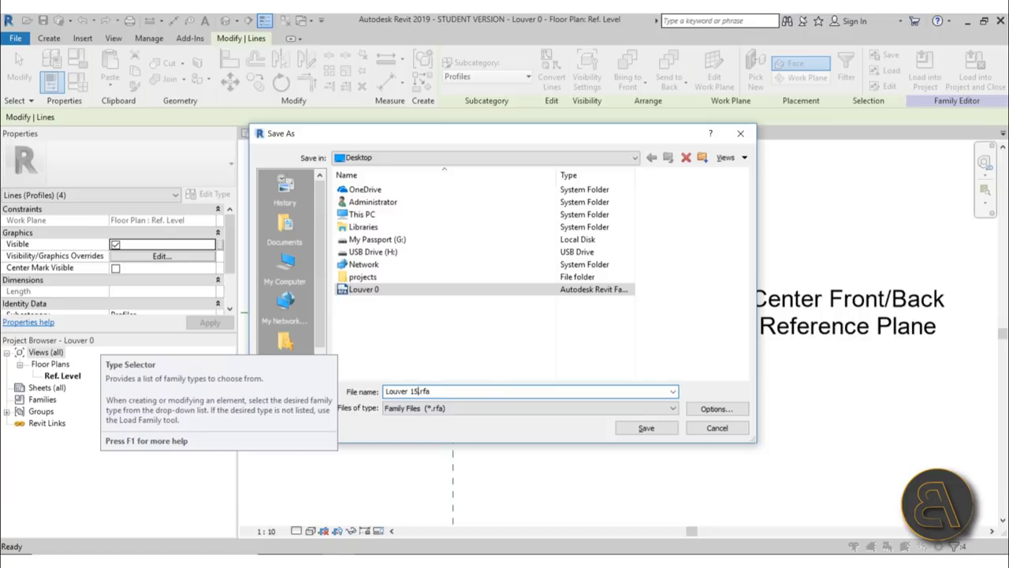
key(Return)
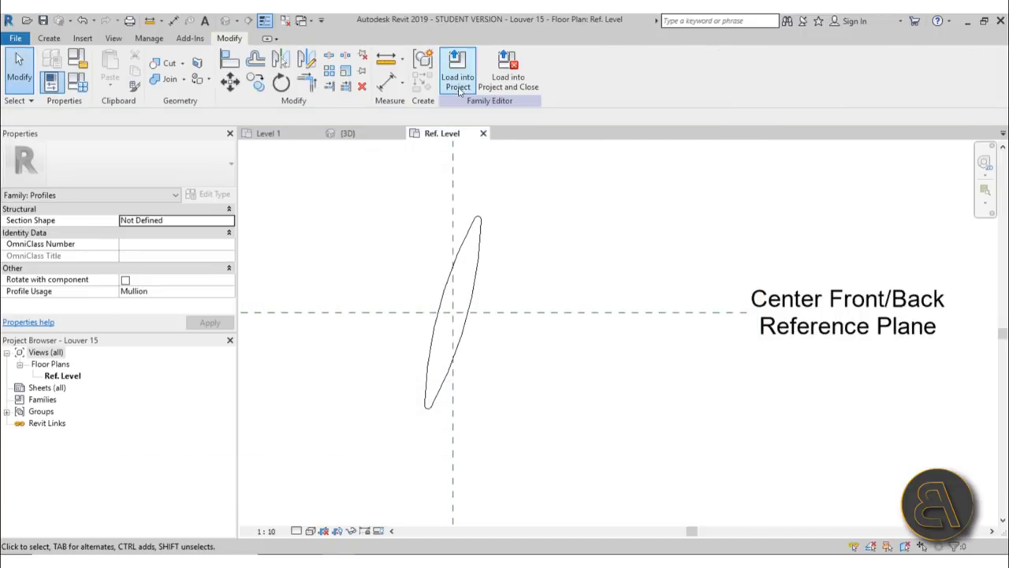
click(459, 88)
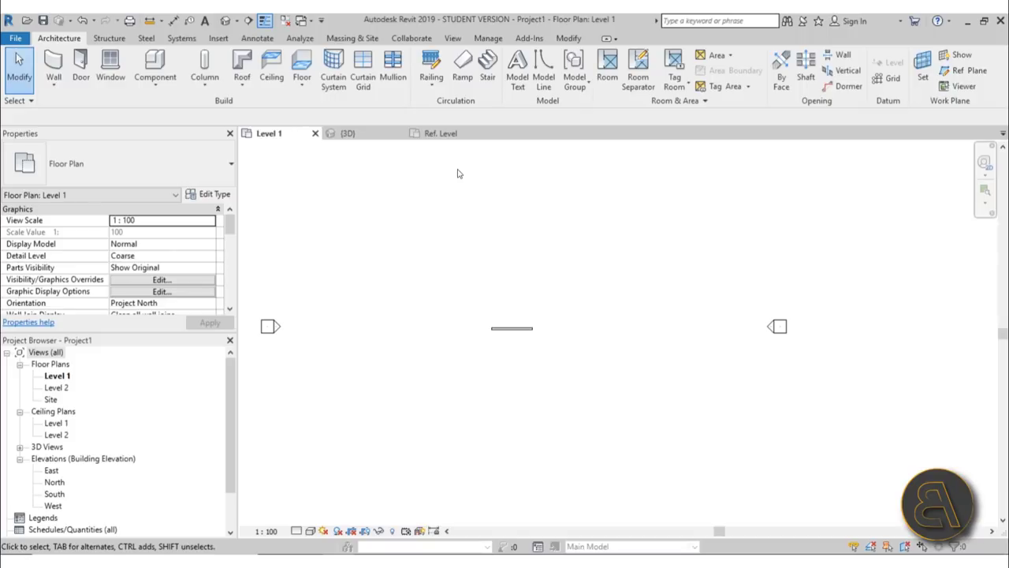
Step: Return to the Louver 15 profile family and rotate the whole outline a further 15° clockwise around its centre
click(445, 136)
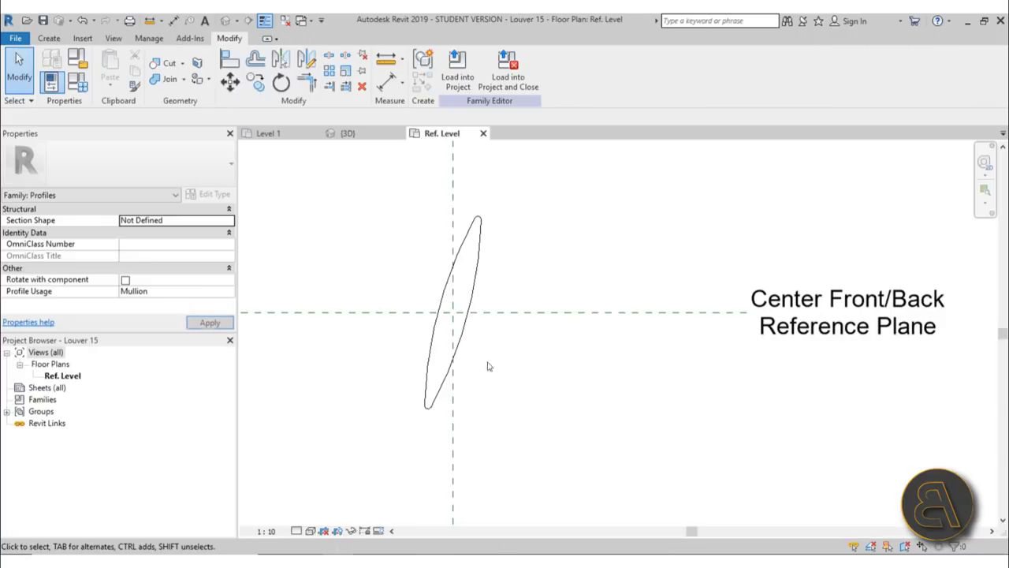
drag(378, 202, 545, 461)
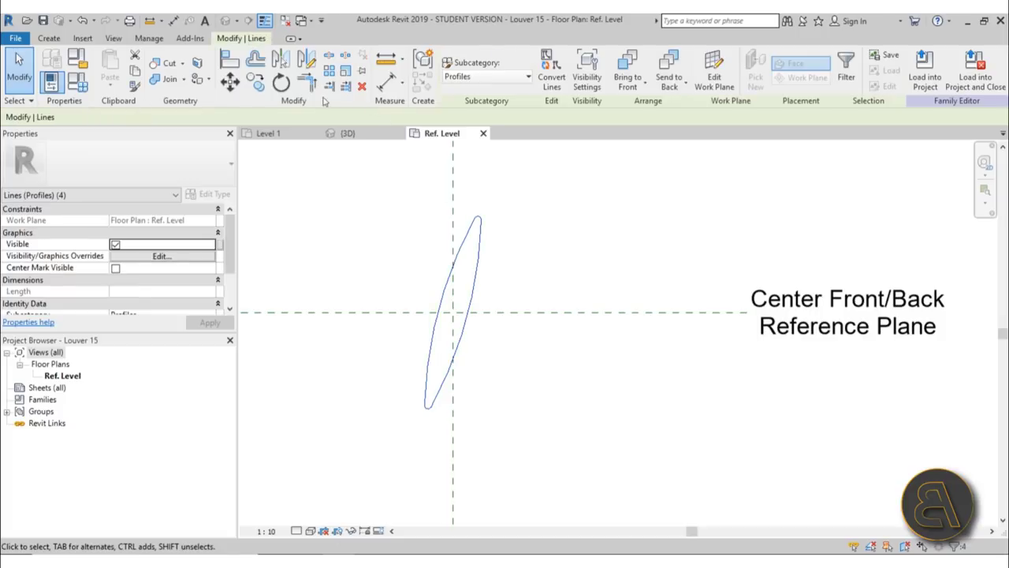
click(284, 90)
click(542, 174)
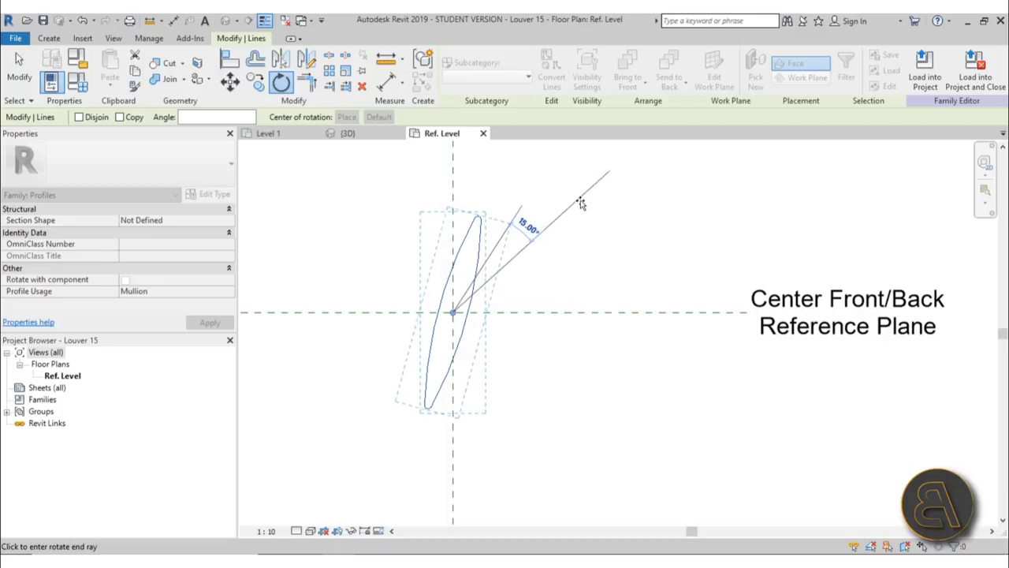
text(15)
key(Return)
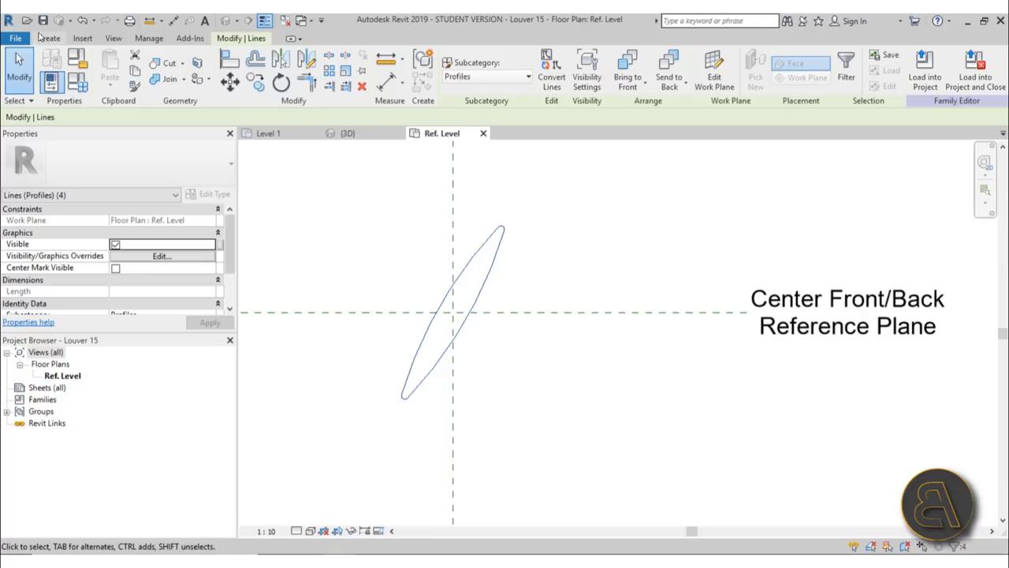
Step: Save the further rotated profile as a new family named Louver 30 on the Desktop
click(15, 38)
mouse_move(39, 193)
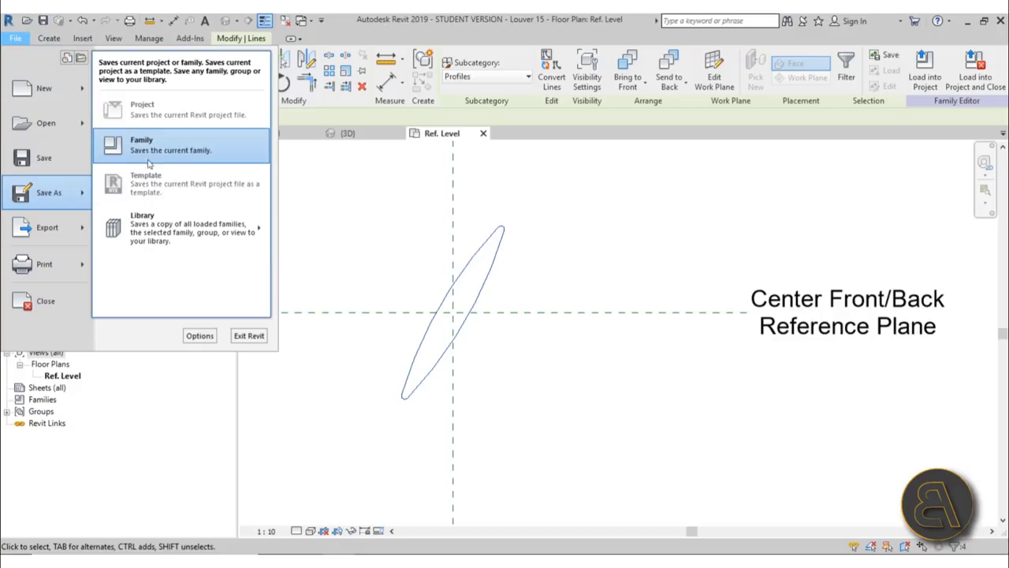
click(146, 156)
click(408, 391)
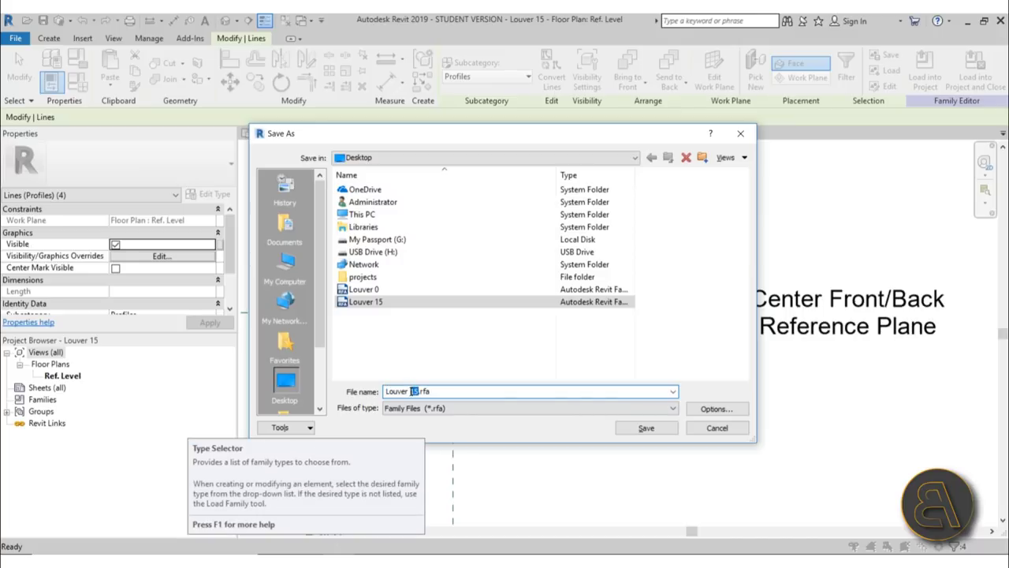
click(645, 427)
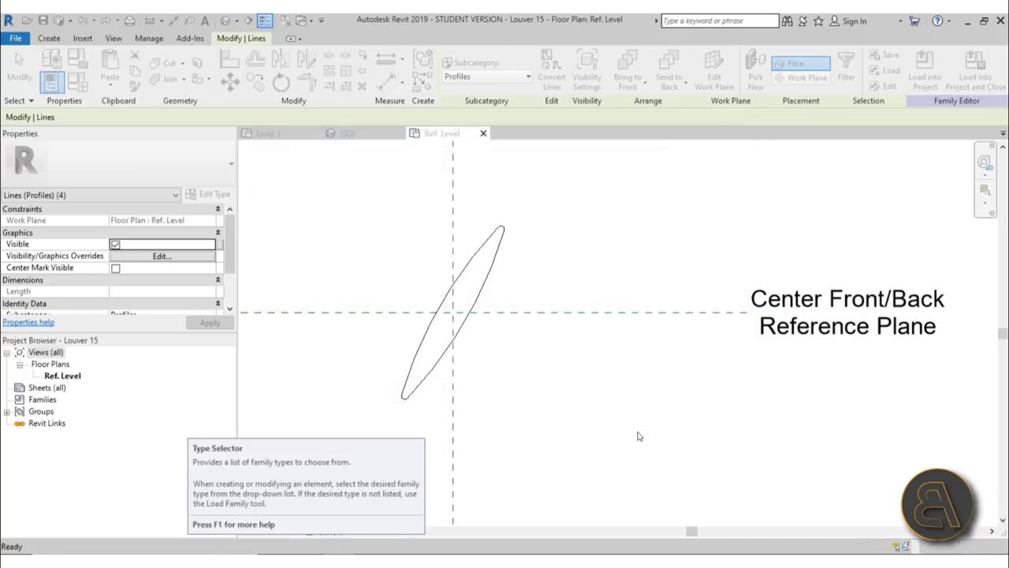
Step: Rotate all lines of the Louver 30 profile another 15° clockwise around the profile's centre
drag(345, 205, 607, 473)
click(282, 84)
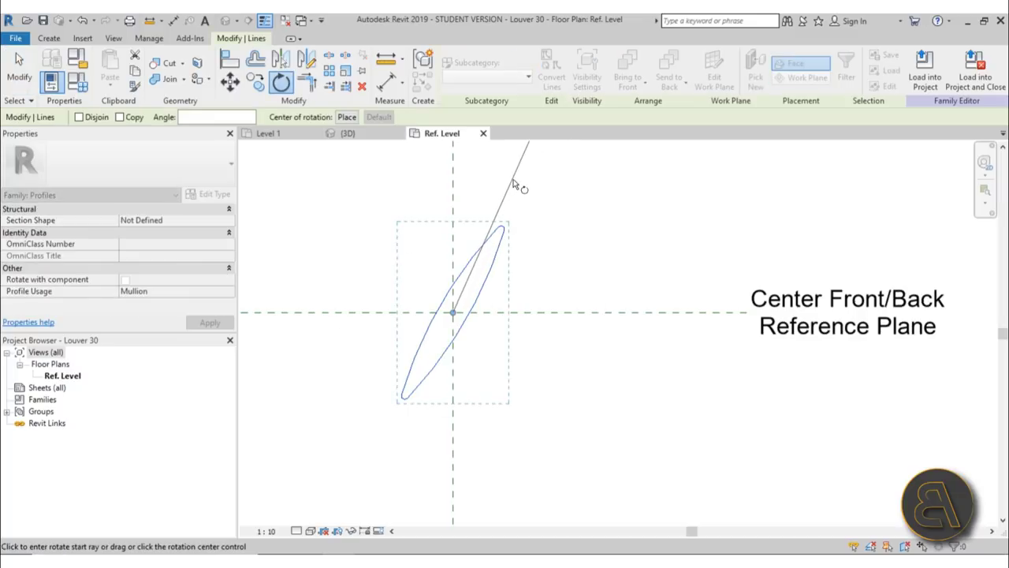
click(506, 197)
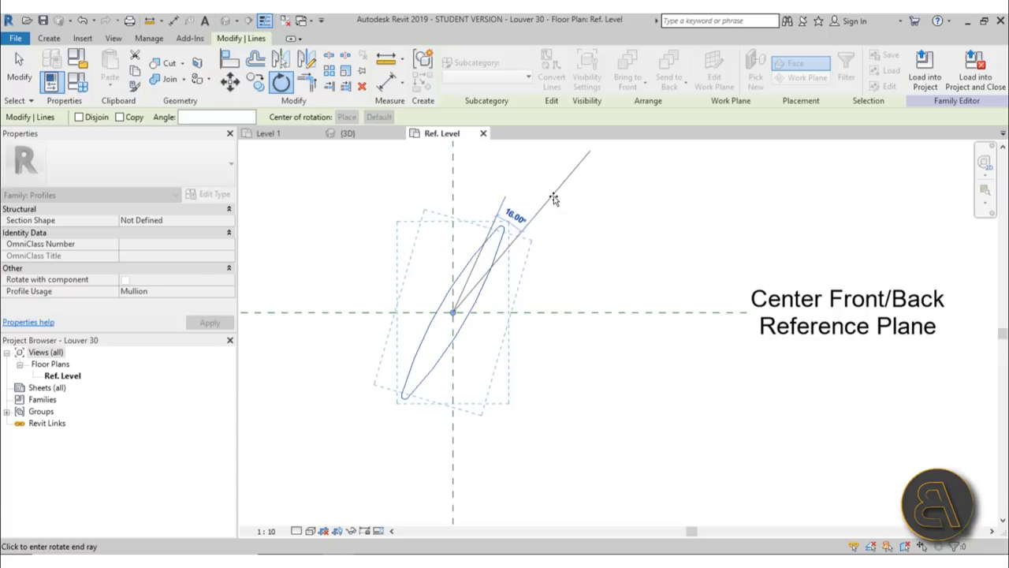
text(15)
key(Return)
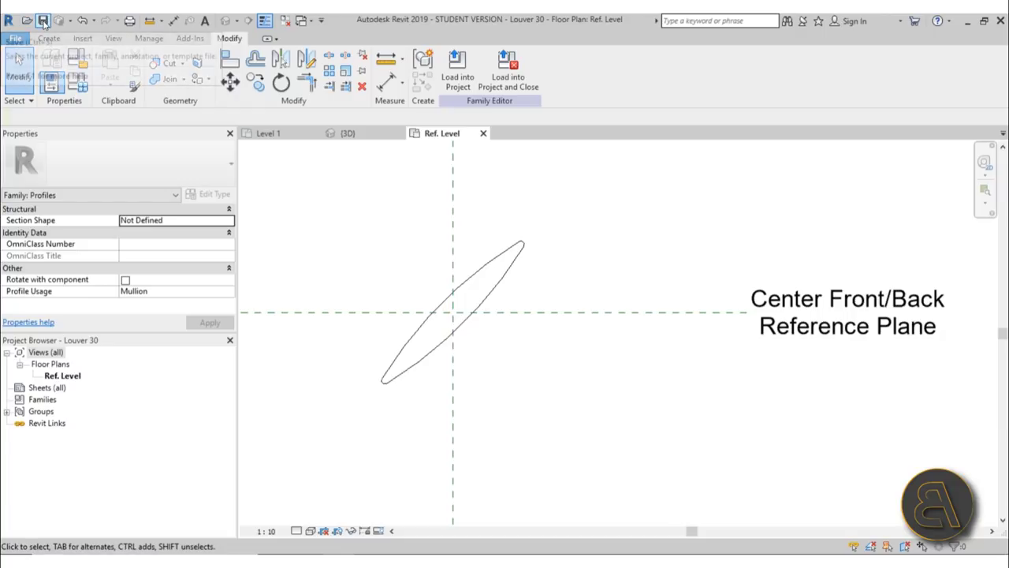
Step: Save the steepest-tilted profile as a new family named Louver 45 on the Desktop
click(15, 38)
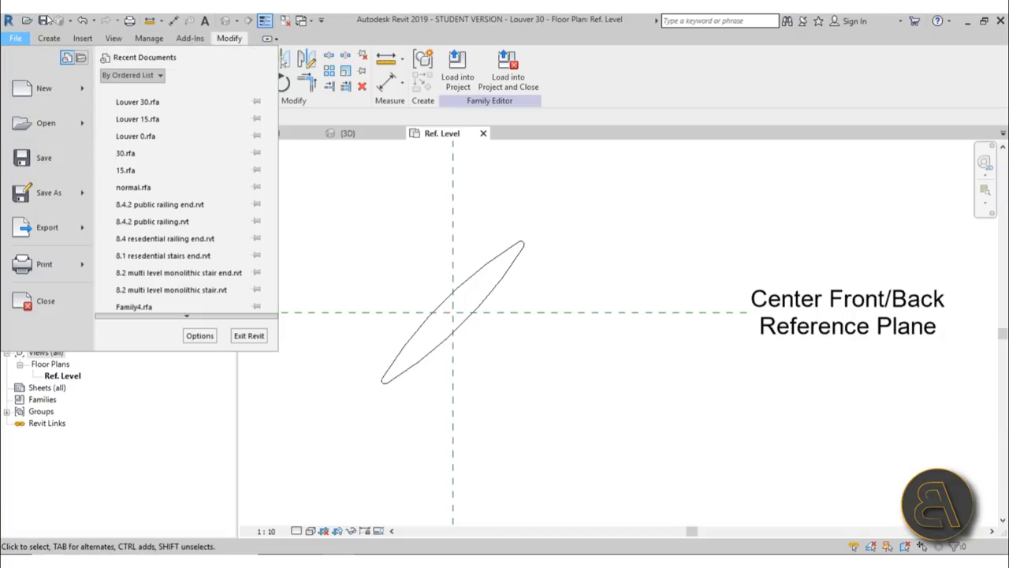
mouse_move(55, 194)
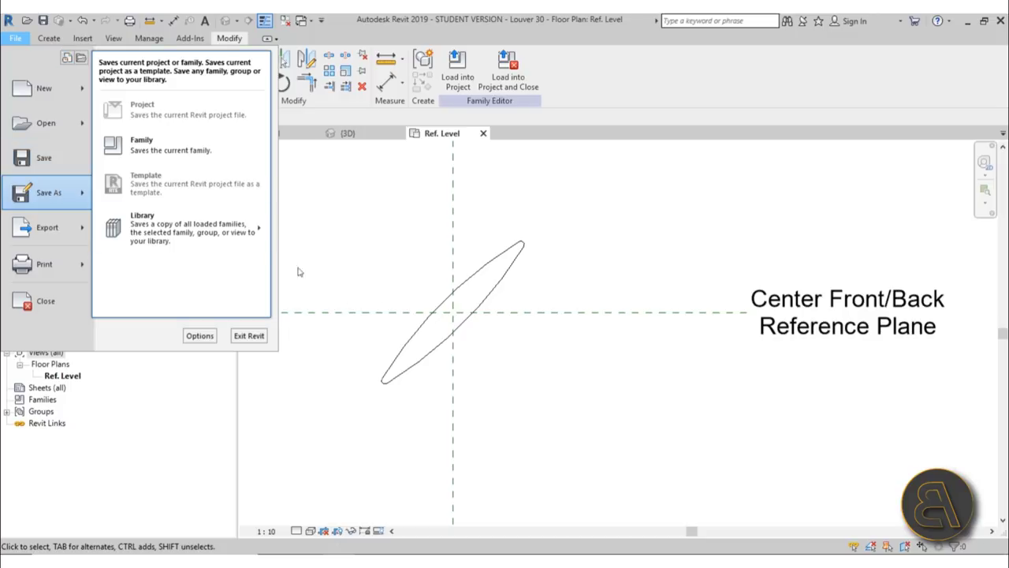
click(144, 144)
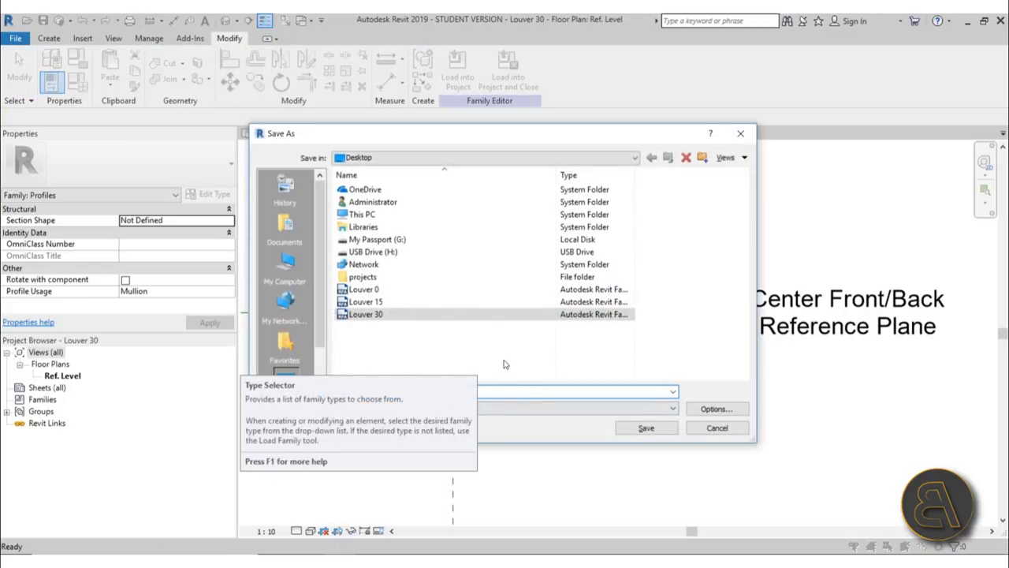
drag(477, 137, 601, 101)
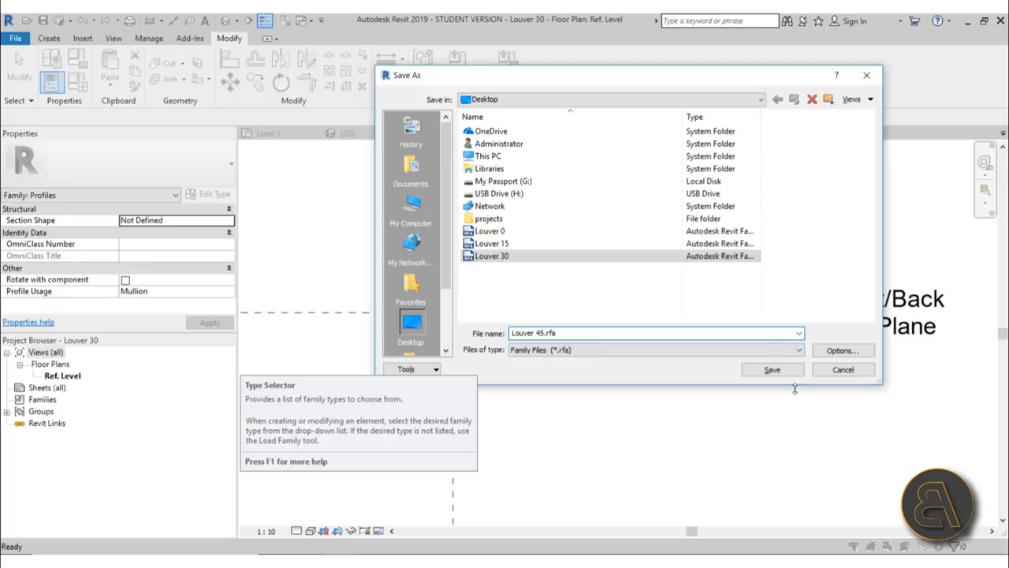
click(770, 370)
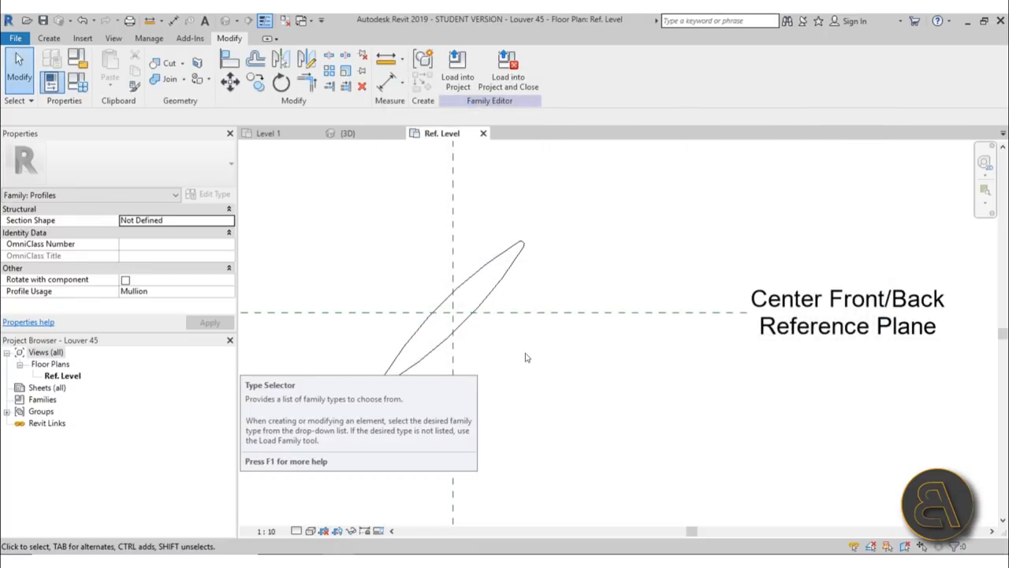
Step: Load the Louver 45 profile into the project and switch to the project's 3D view of the louver wall
scroll(527, 358, down, 2)
middle_drag(527, 358, 505, 313)
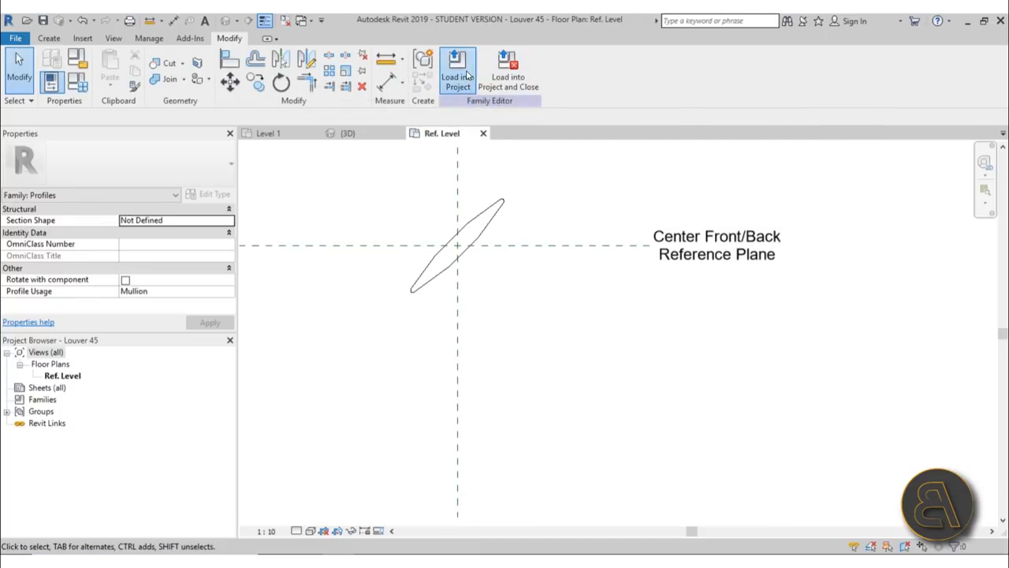
click(466, 74)
click(512, 328)
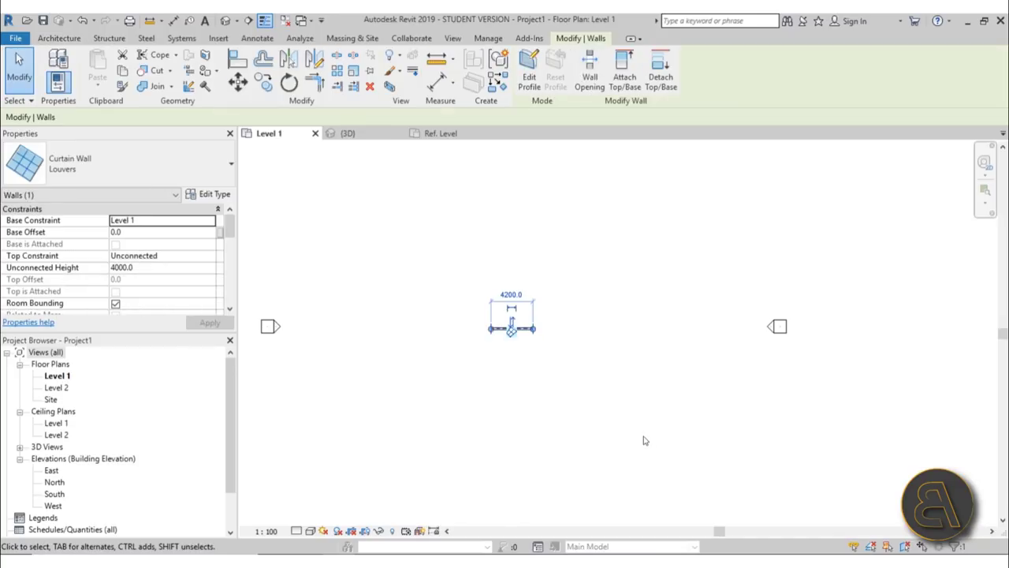
click(643, 440)
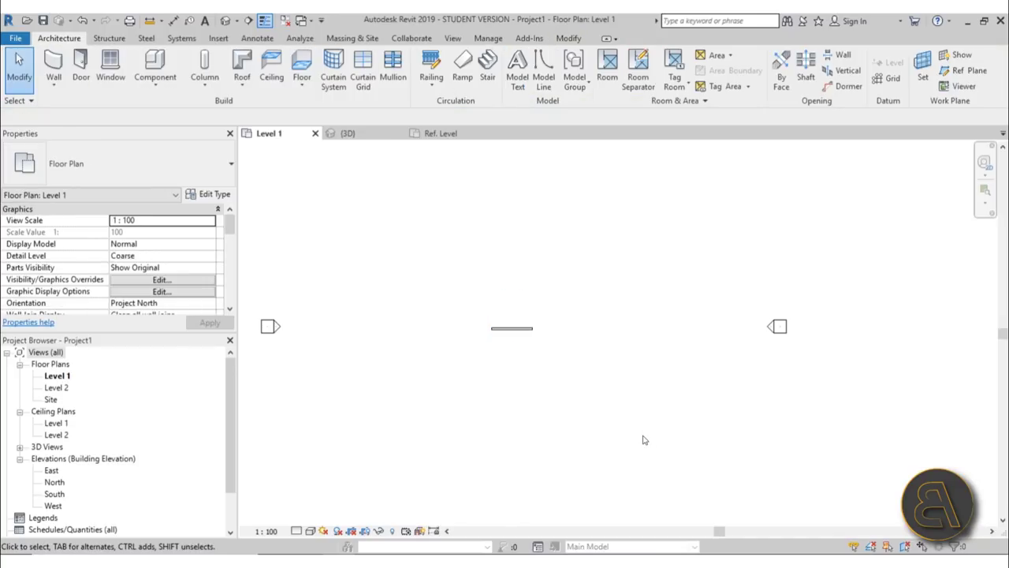
click(364, 135)
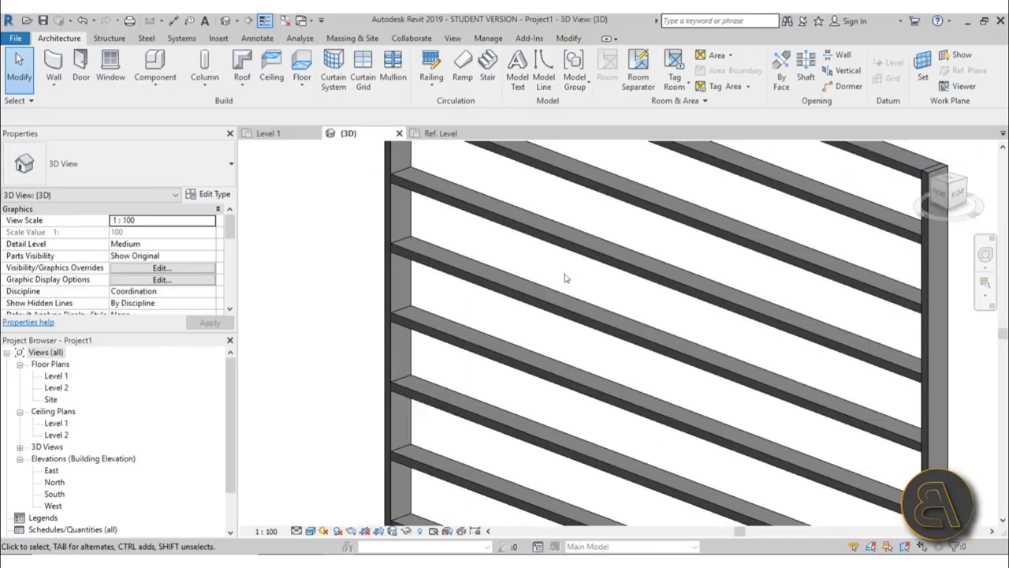
Step: Review the interior mullion types available for the horizontal mullions in the Louvers curtain wall type, leaving the type unaltered
scroll(565, 277, down, 5)
click(669, 217)
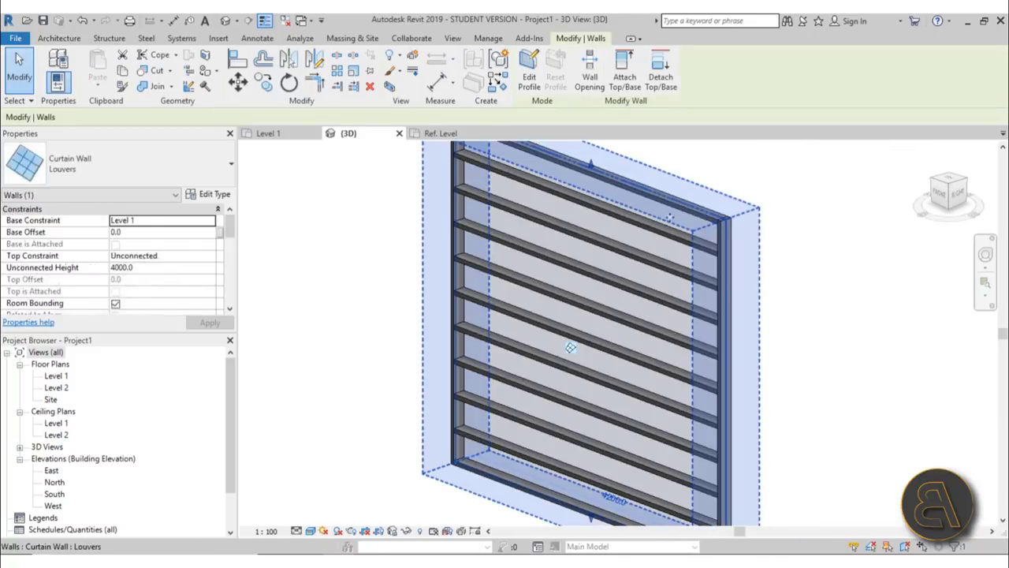
click(214, 194)
scroll(320, 330, down, 3)
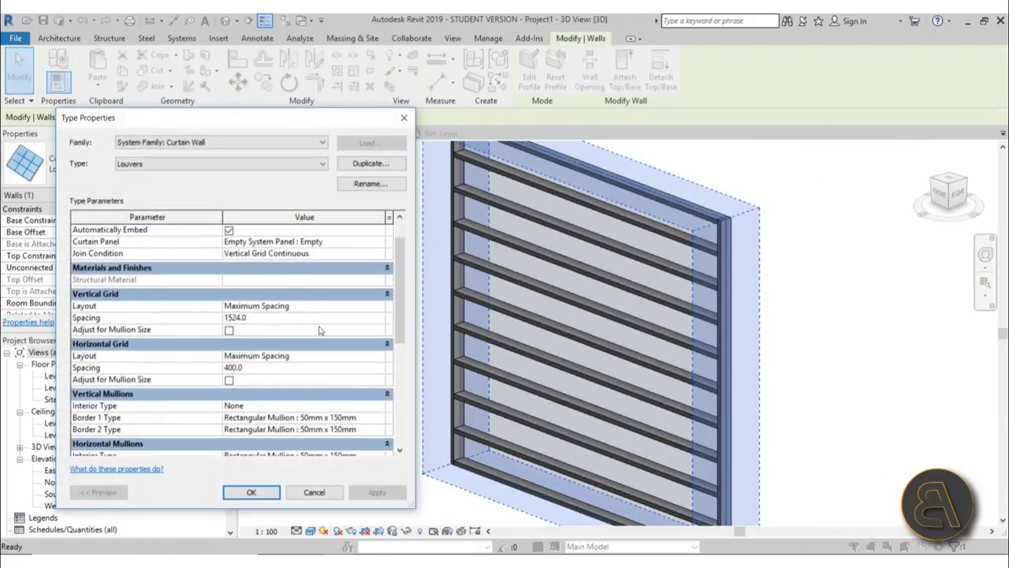
scroll(319, 330, down, 2)
scroll(96, 347, down, 2)
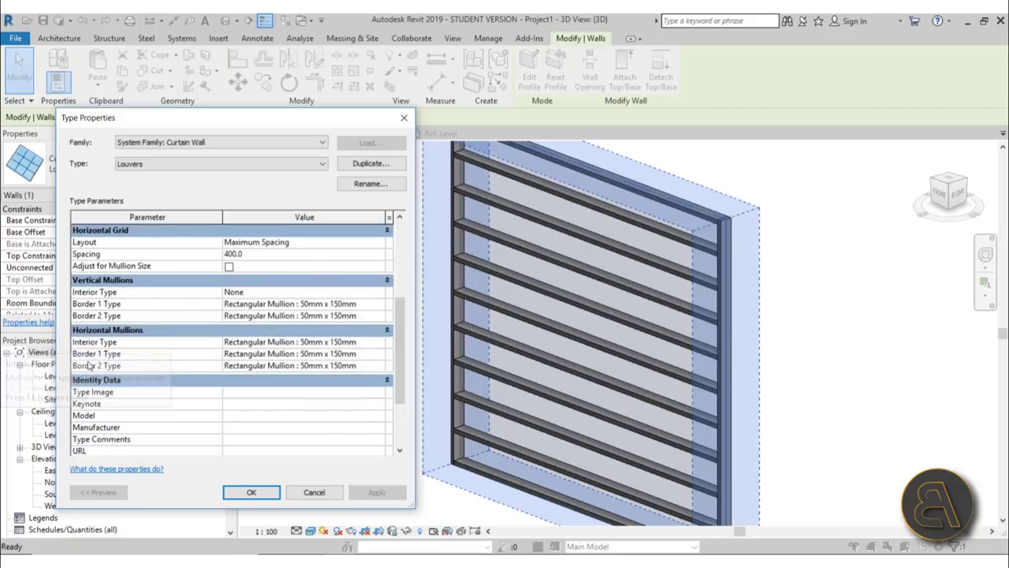
click(381, 345)
click(379, 345)
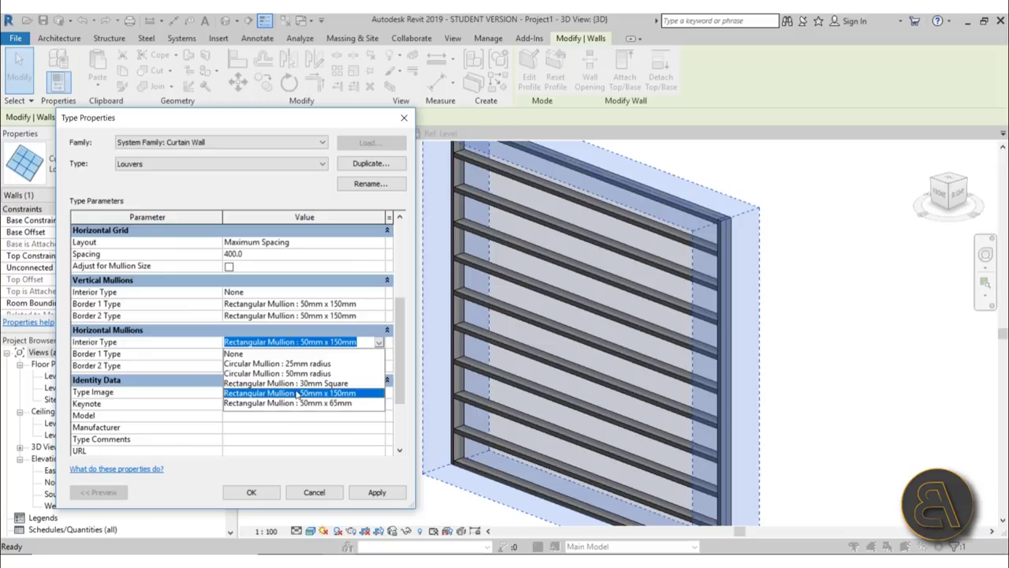
click(316, 495)
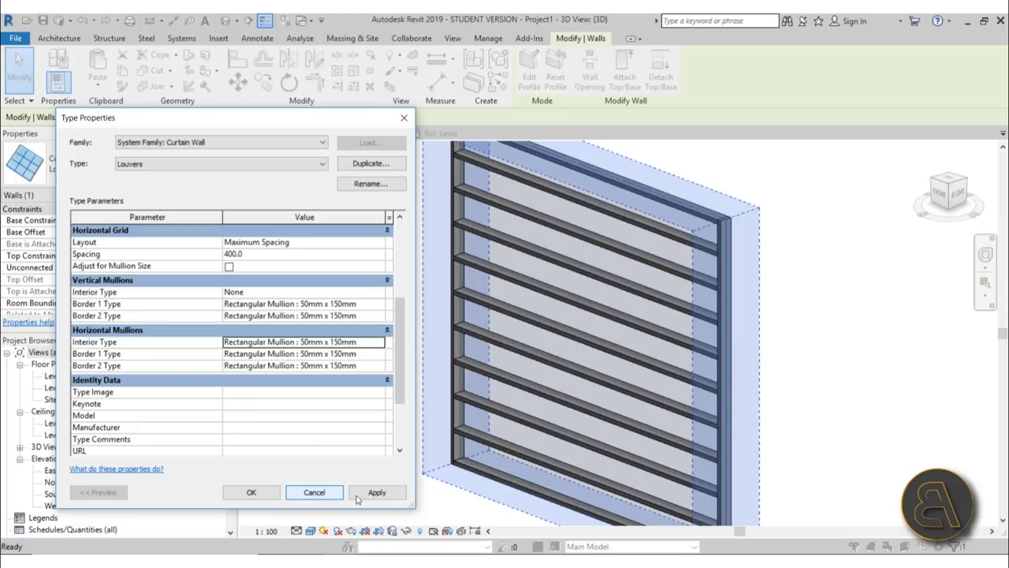
click(316, 495)
click(381, 302)
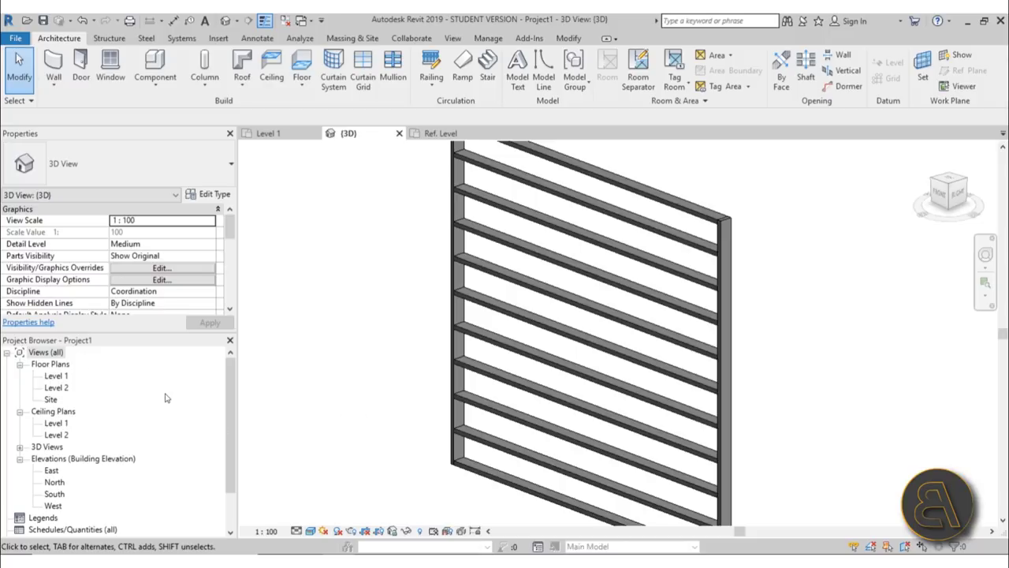
Step: Expand the project's families down to the Curtain Wall Mullions category to list its mullion families
scroll(165, 399, down, 2)
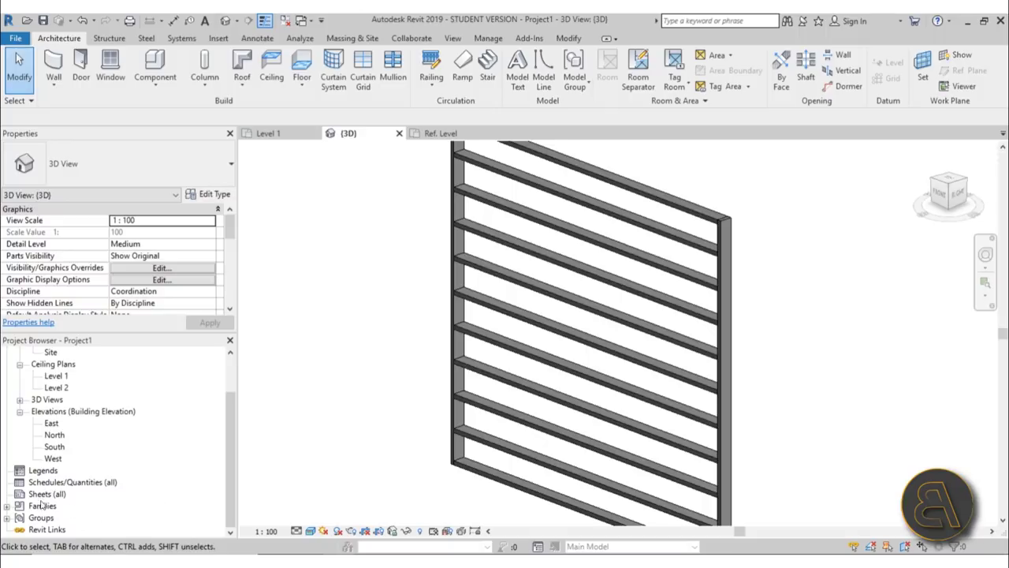
click(7, 506)
scroll(181, 377, down, 1)
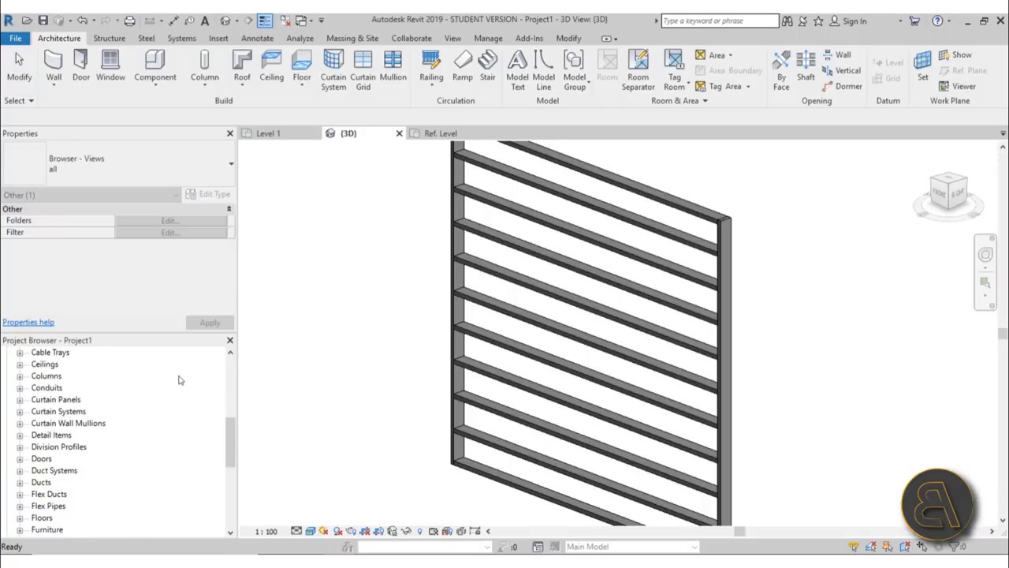
click(20, 423)
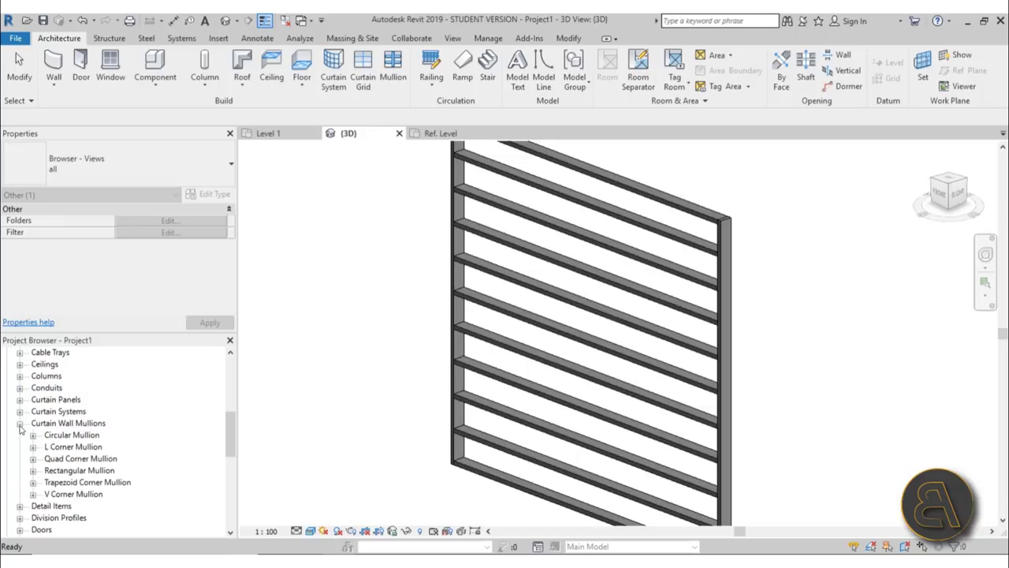
scroll(149, 407, down, 1)
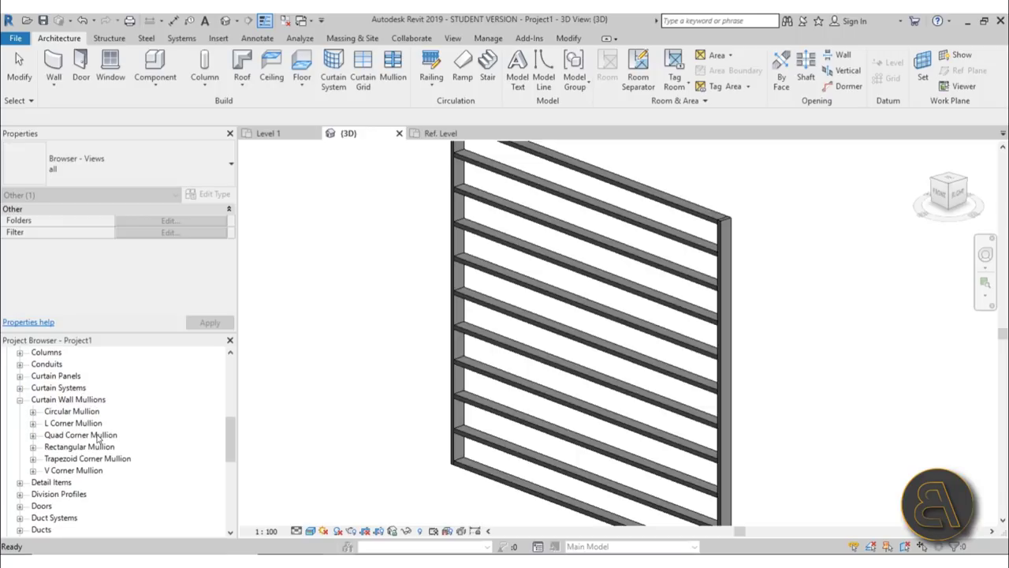
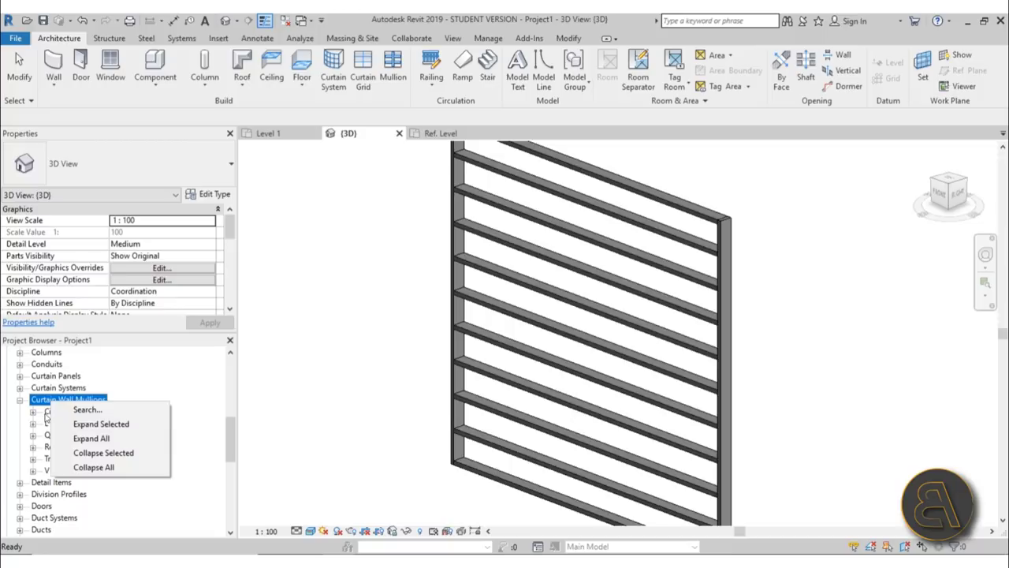
click(45, 413)
right_click(60, 470)
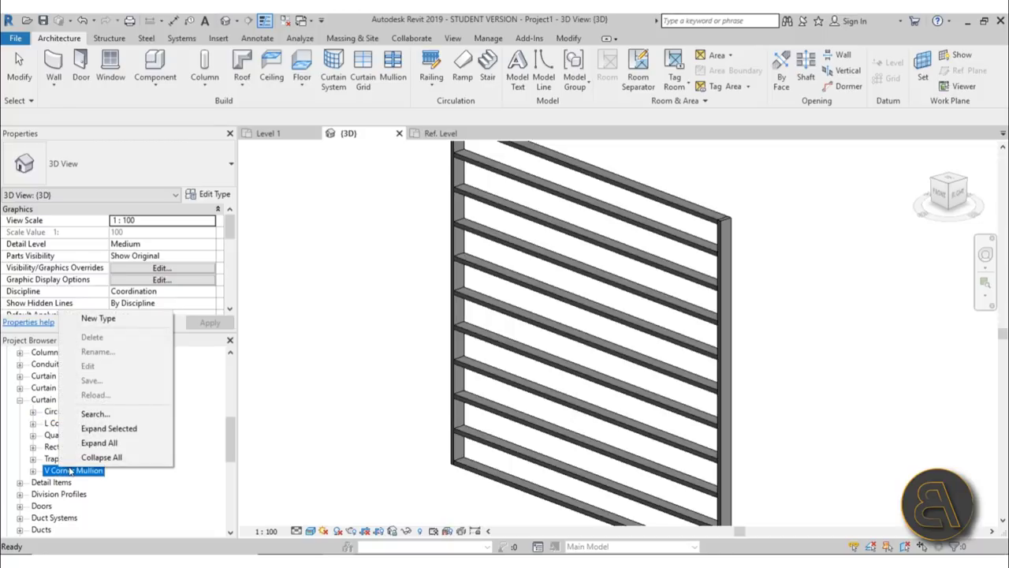
click(48, 402)
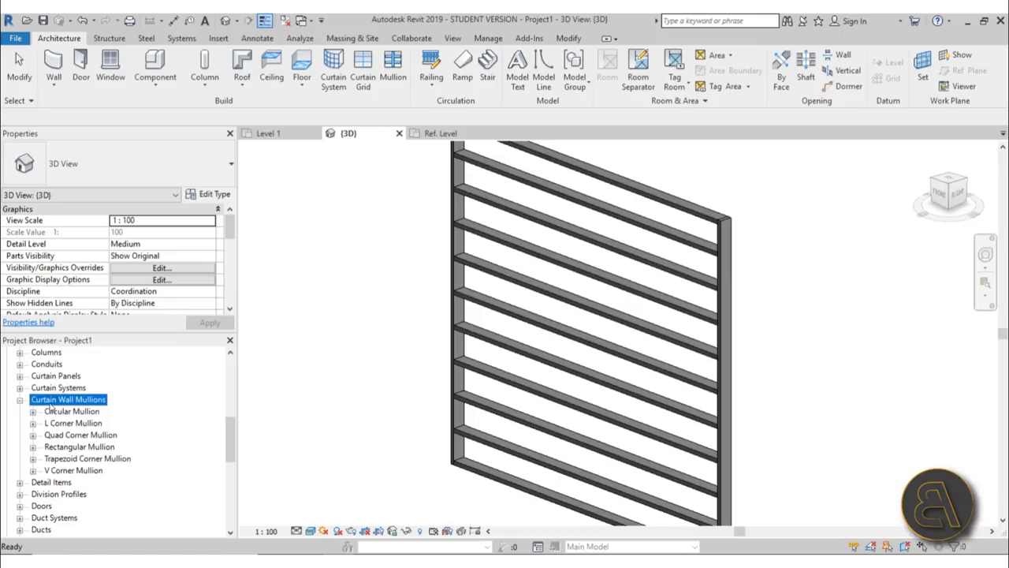
right_click(58, 405)
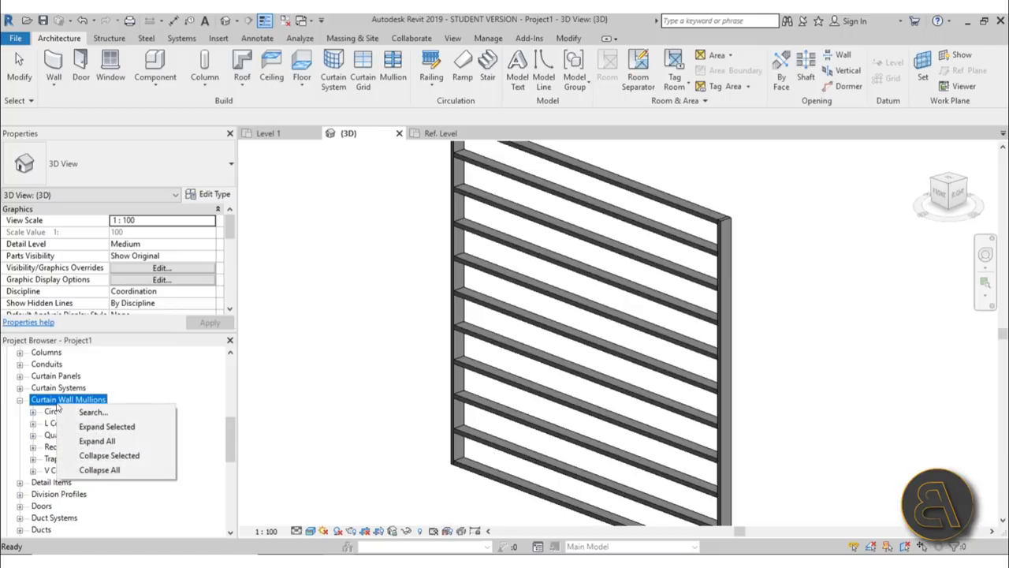
click(55, 410)
right_click(55, 410)
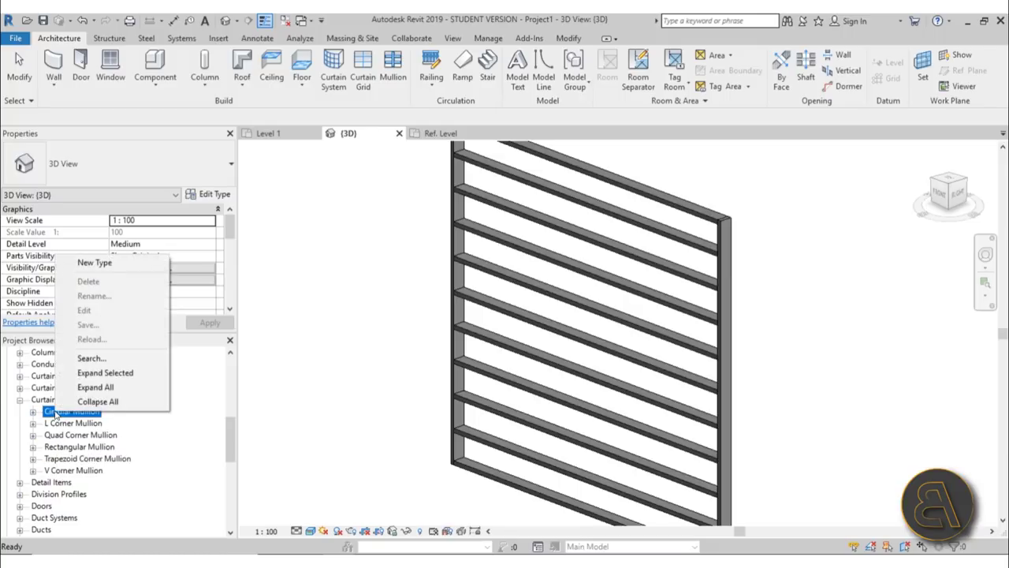
click(55, 413)
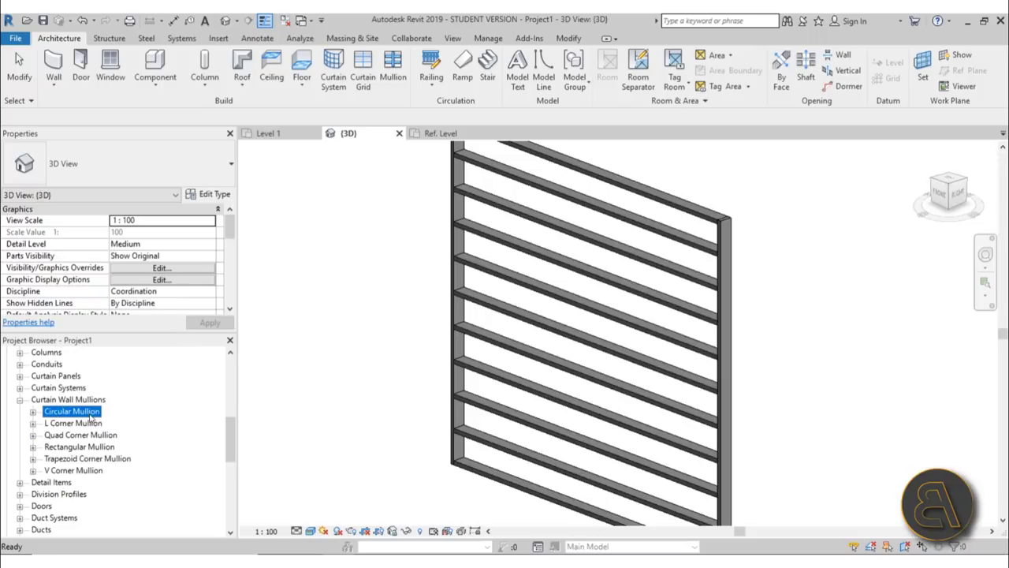
Step: Create a new type in the Circular Mullion family and name it louver 0
right_click(89, 418)
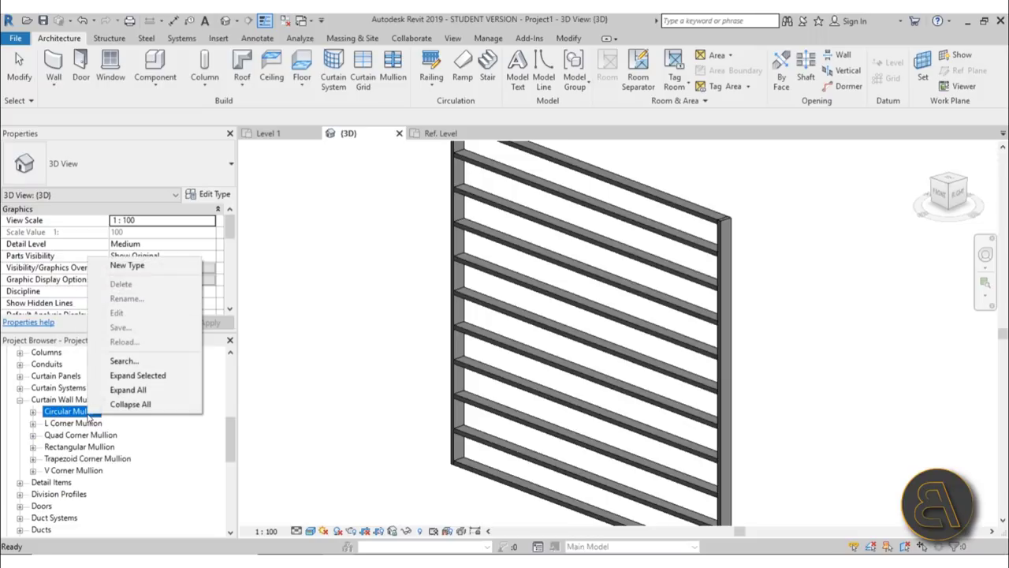
click(127, 265)
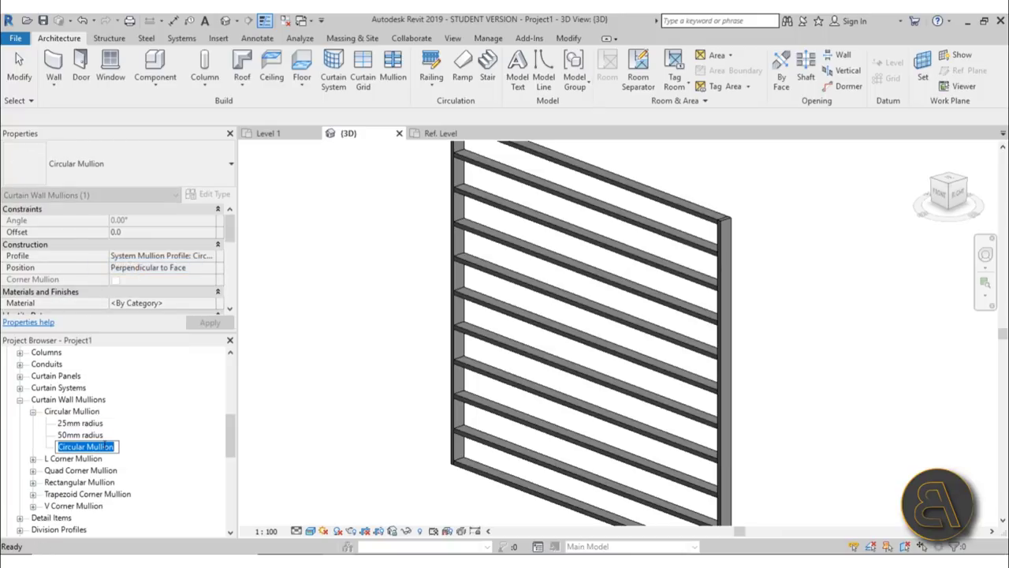
text(louver)
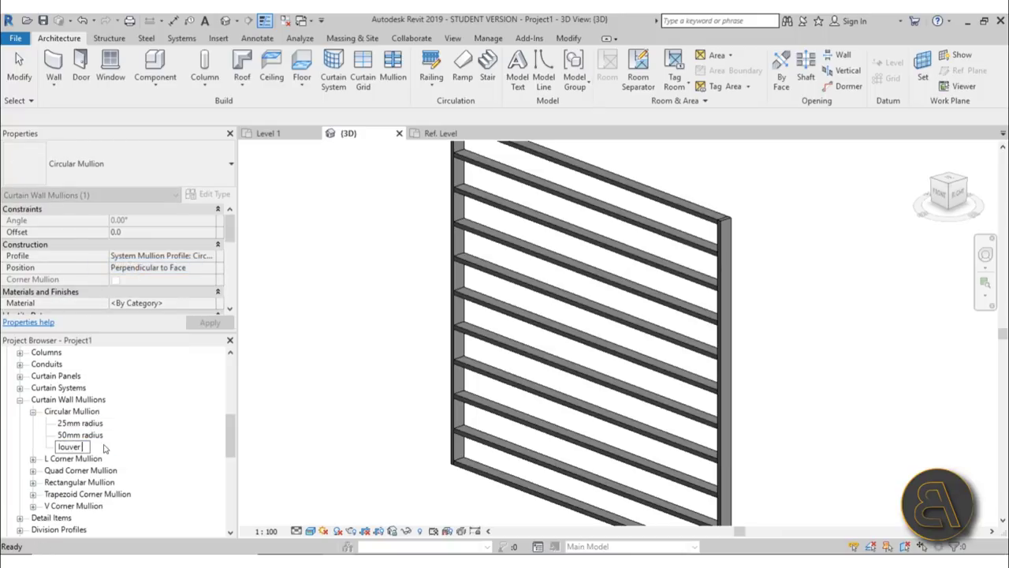
text( 0)
key(Return)
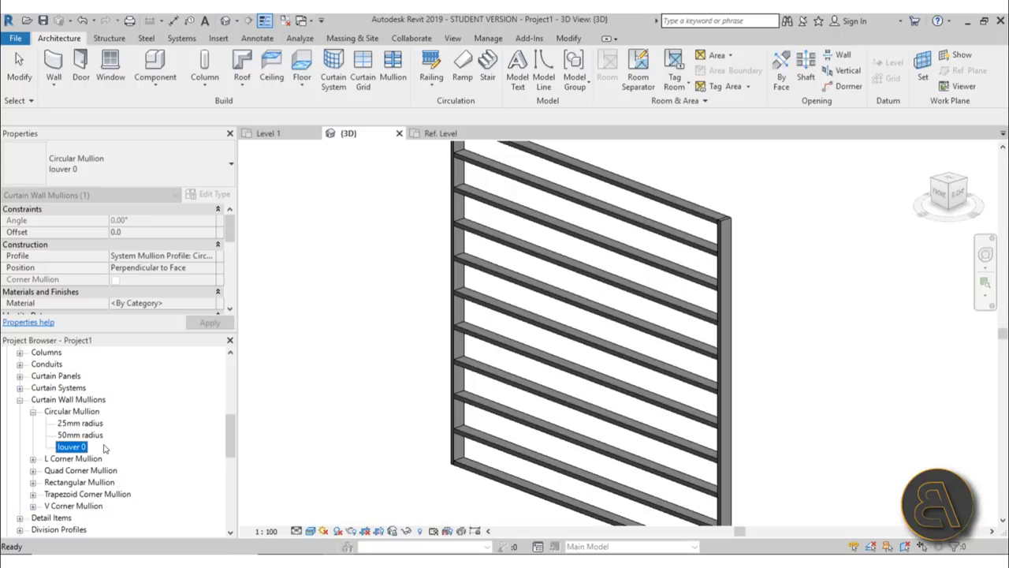
Step: Set the profile of the louver 0 mullion type to Louver 0 : Louver 0 in its type properties
right_click(73, 448)
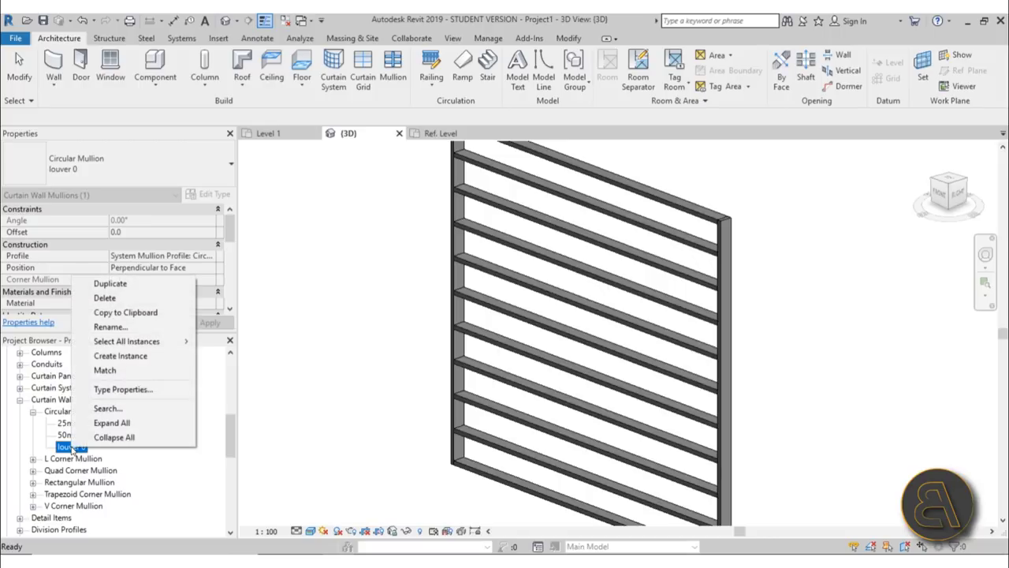
click(123, 388)
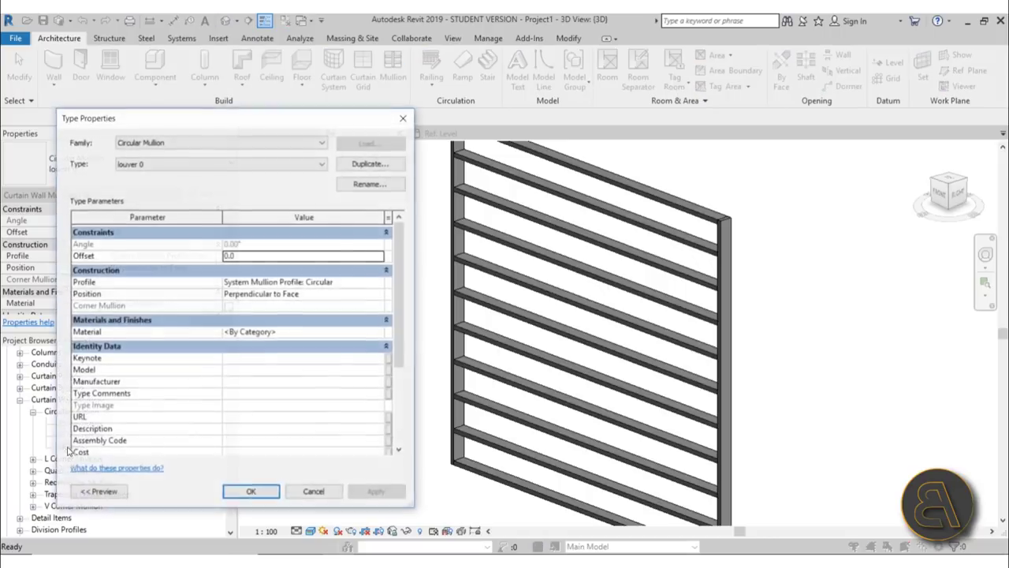
drag(169, 120, 188, 96)
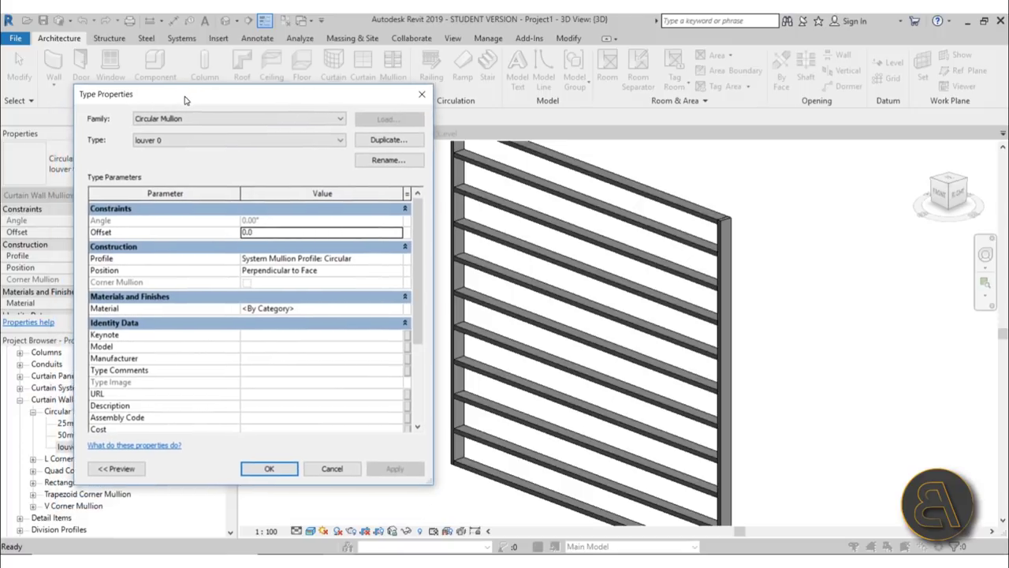
click(400, 258)
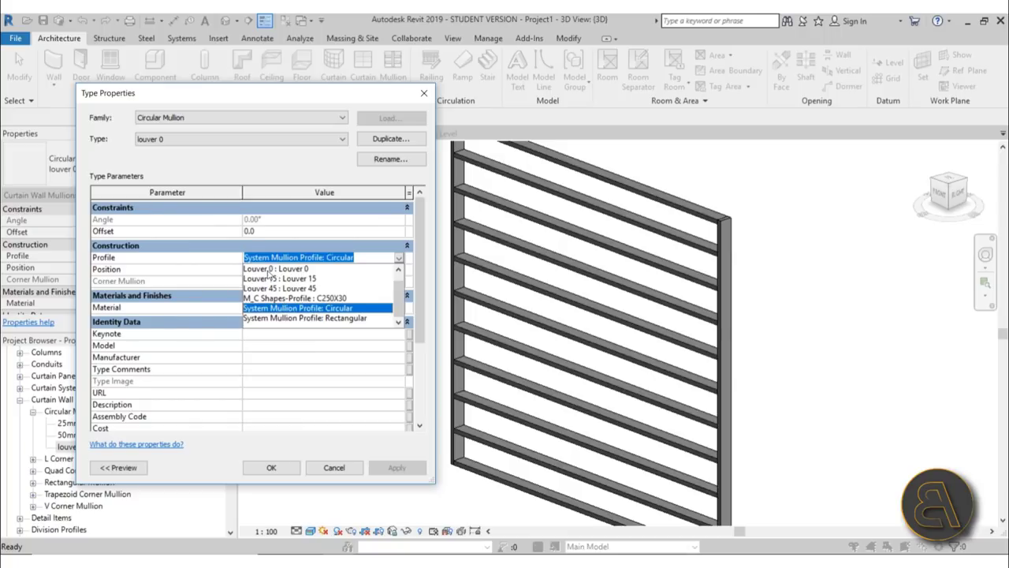
click(269, 269)
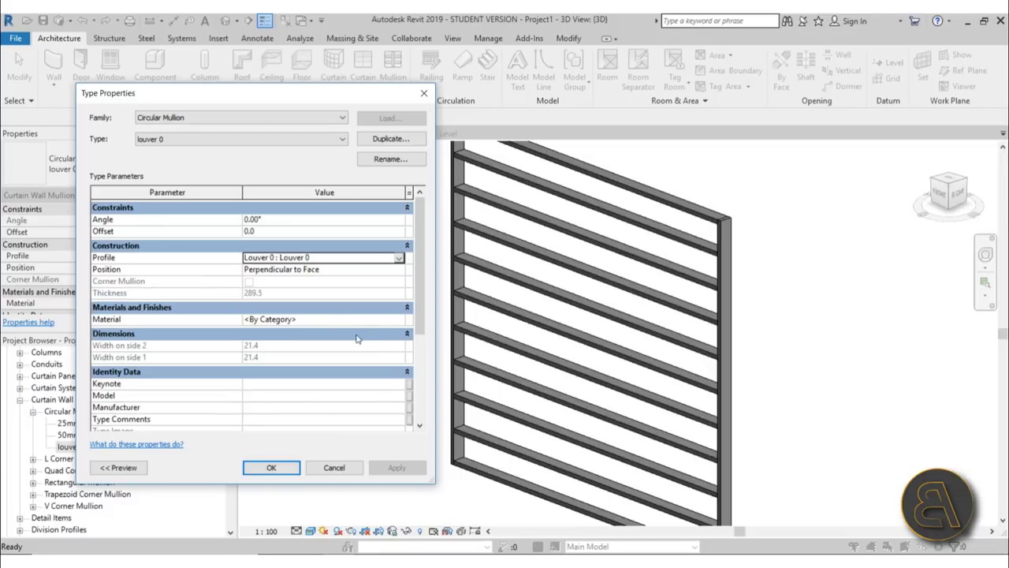
Step: Assign the Aluminum material to the louver 0 mullion type and accept the type properties
click(398, 320)
click(400, 320)
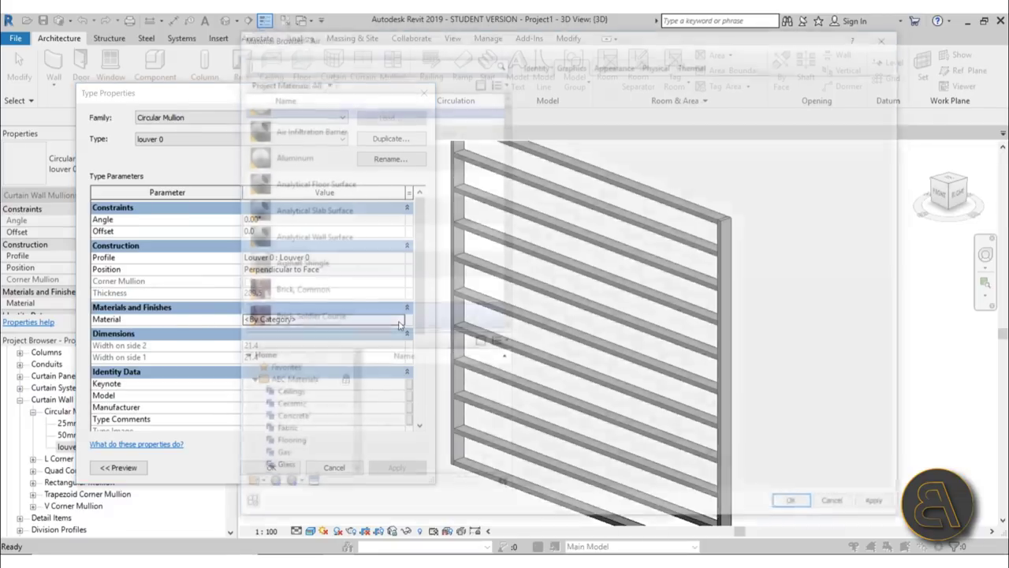
click(302, 158)
key(Return)
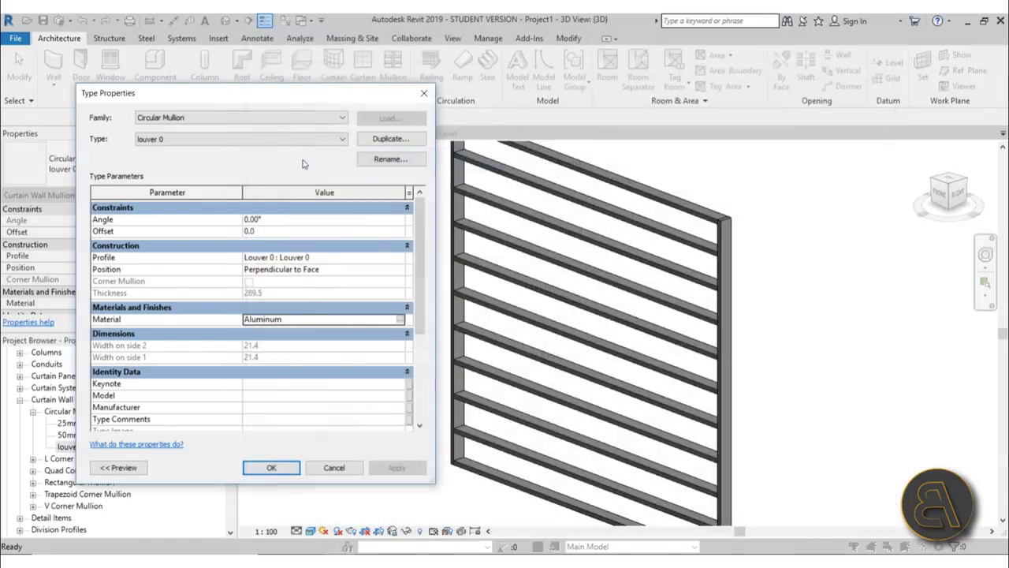
click(285, 469)
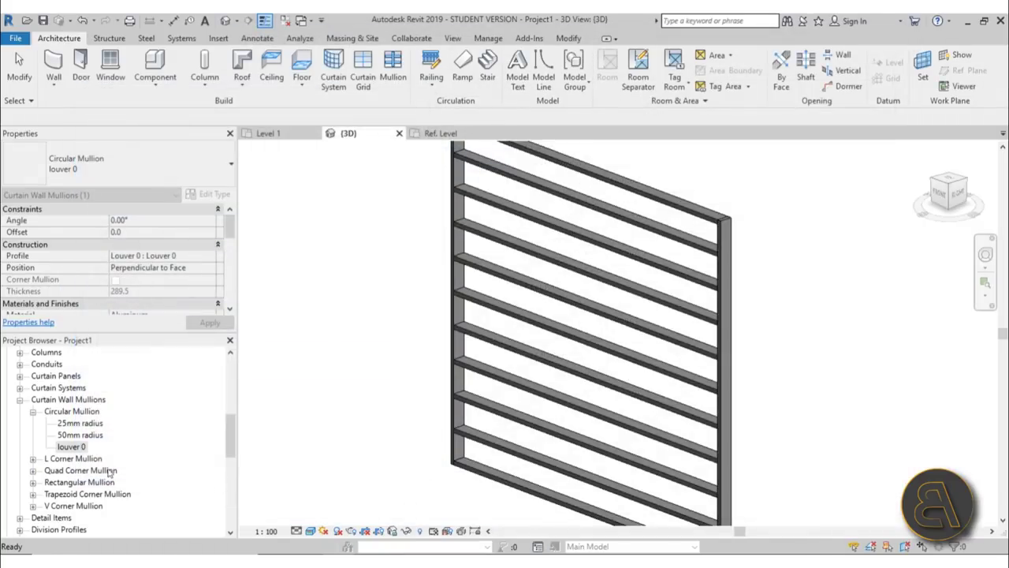
Step: Duplicate the louver 0 mullion type and rename the copy louver 15
right_click(71, 447)
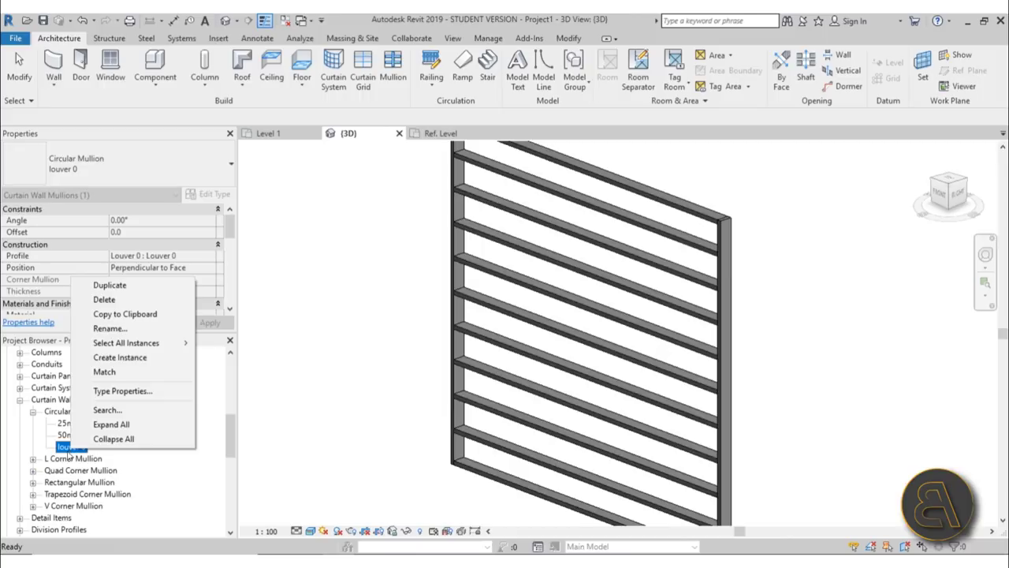
click(109, 285)
key(Return)
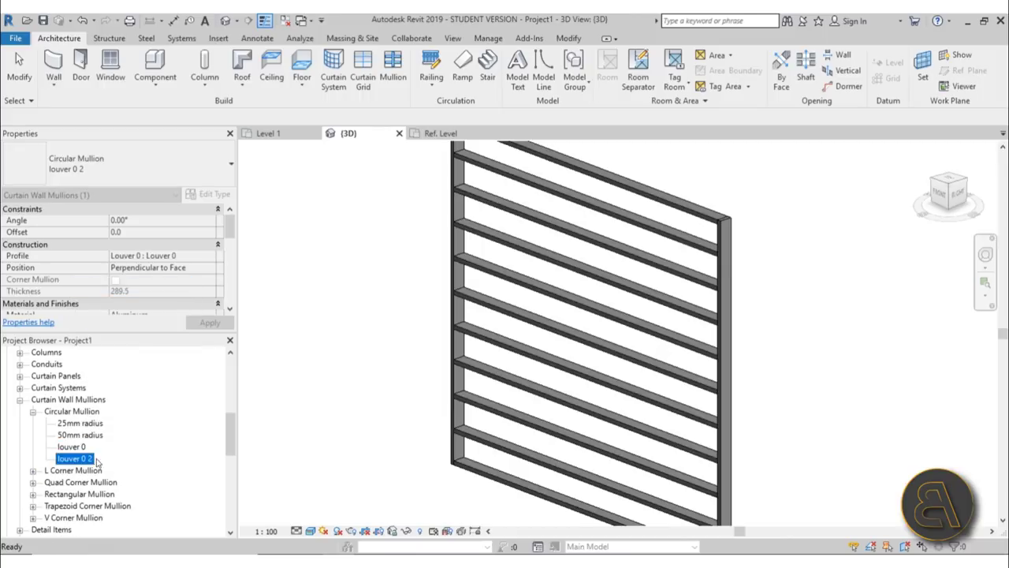
click(93, 464)
right_click(93, 464)
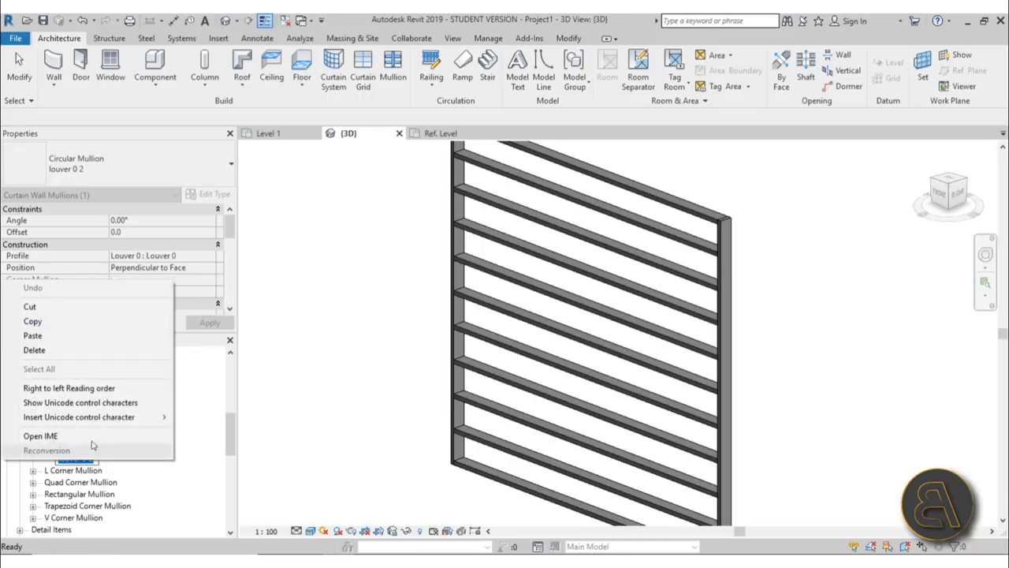
click(78, 458)
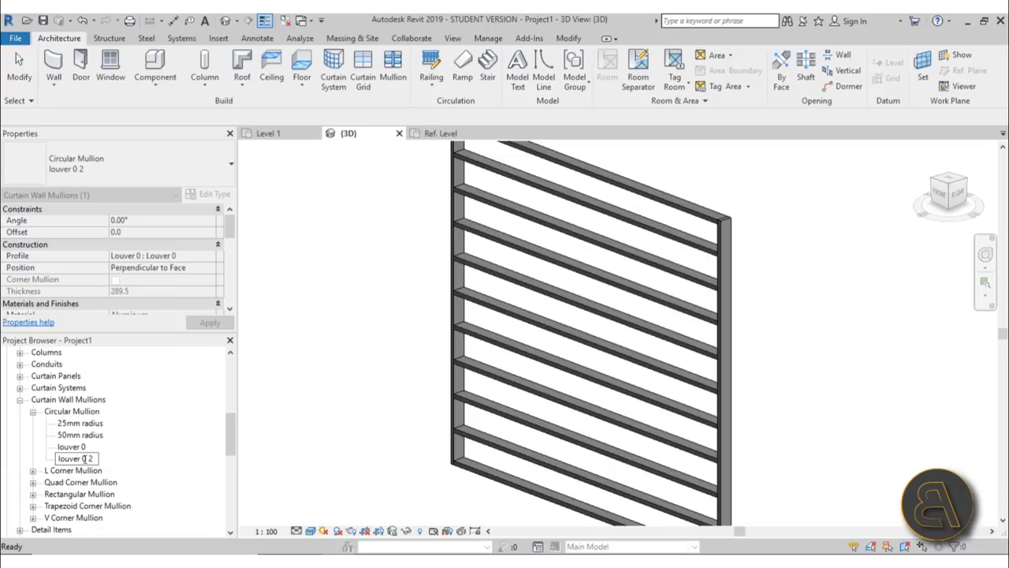
drag(83, 459, 91, 459)
key(Return)
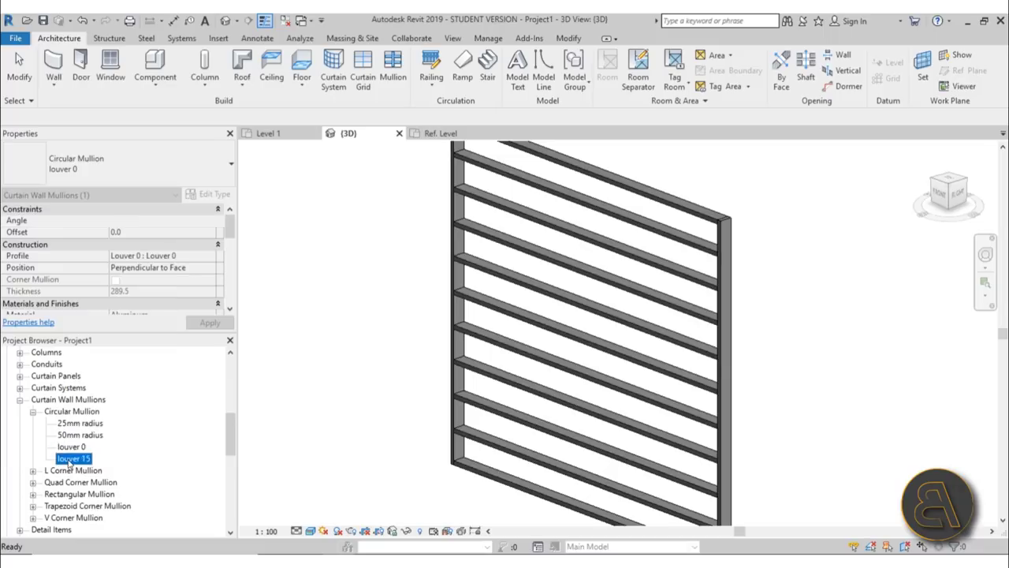
Step: Set the profile of the louver 15 mullion type to Louver 15 : Louver 15 and accept the type properties
double_click(77, 458)
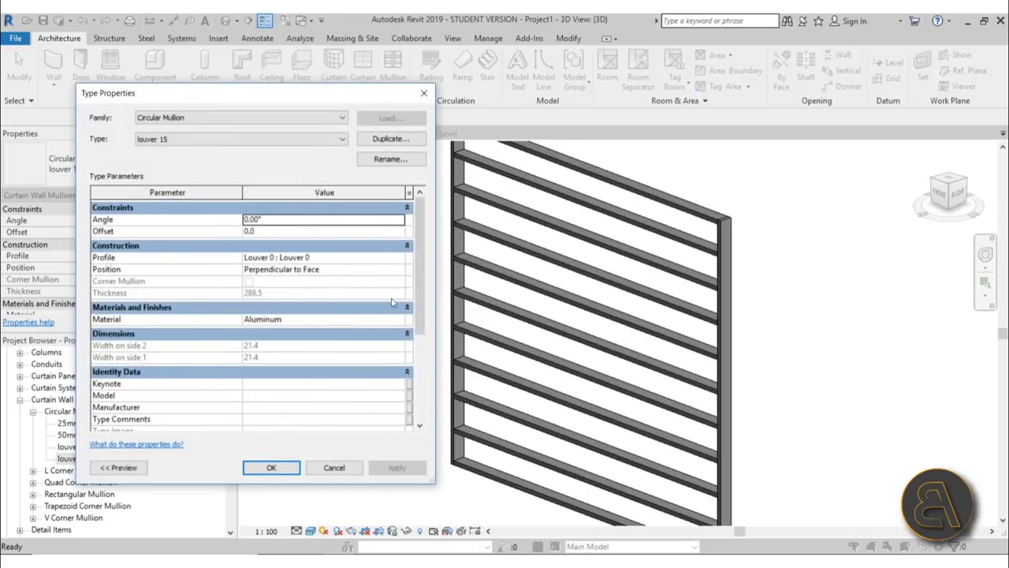
click(402, 262)
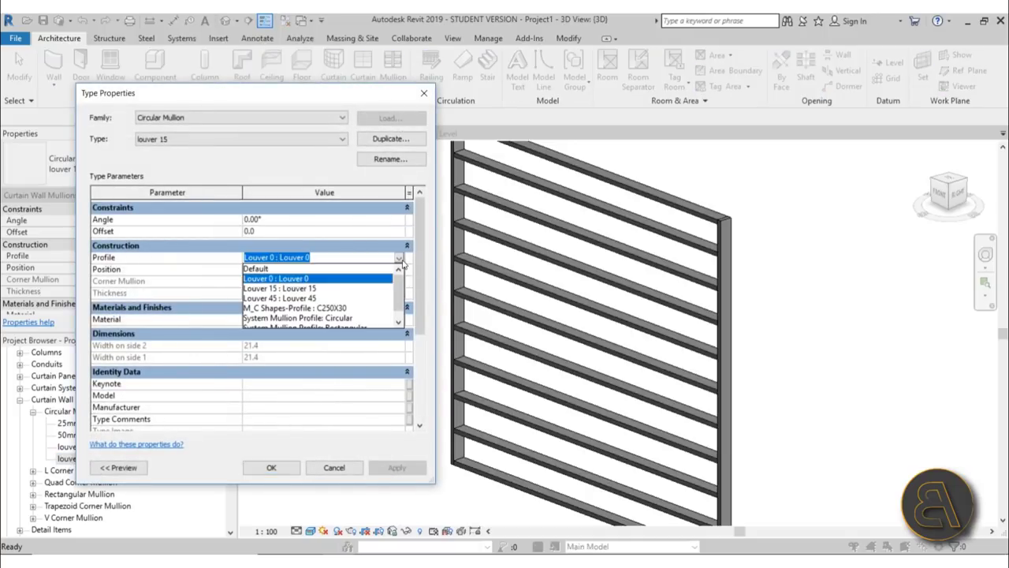
click(316, 288)
click(271, 467)
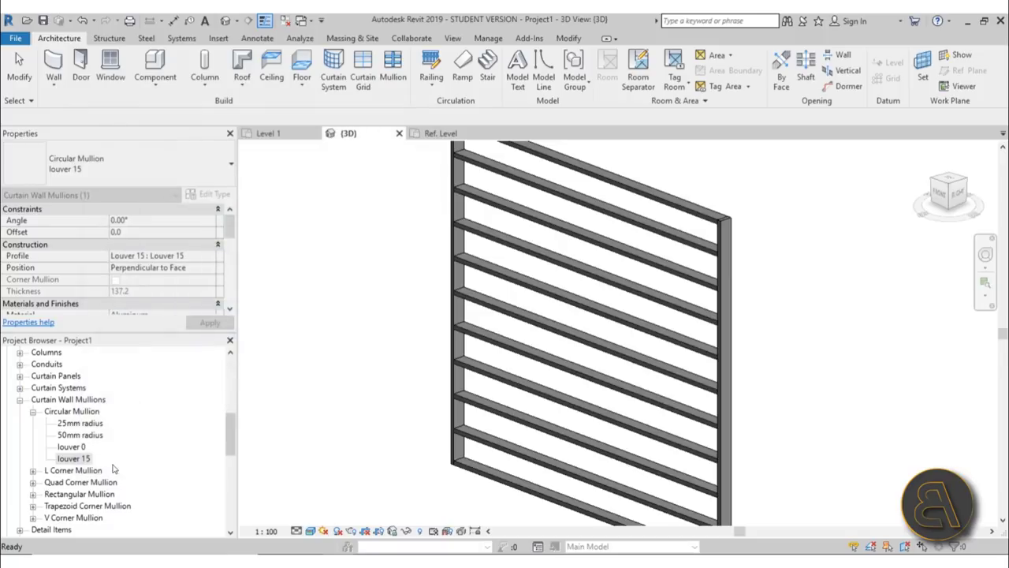
Step: Duplicate the louver 15 mullion type and rename the copy louver 30
right_click(77, 462)
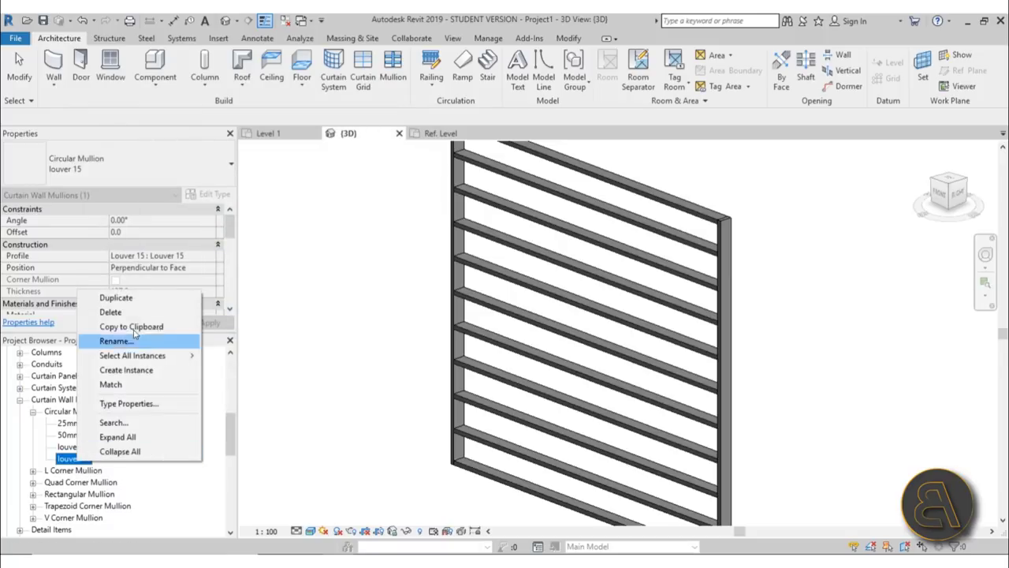
click(114, 297)
click(87, 469)
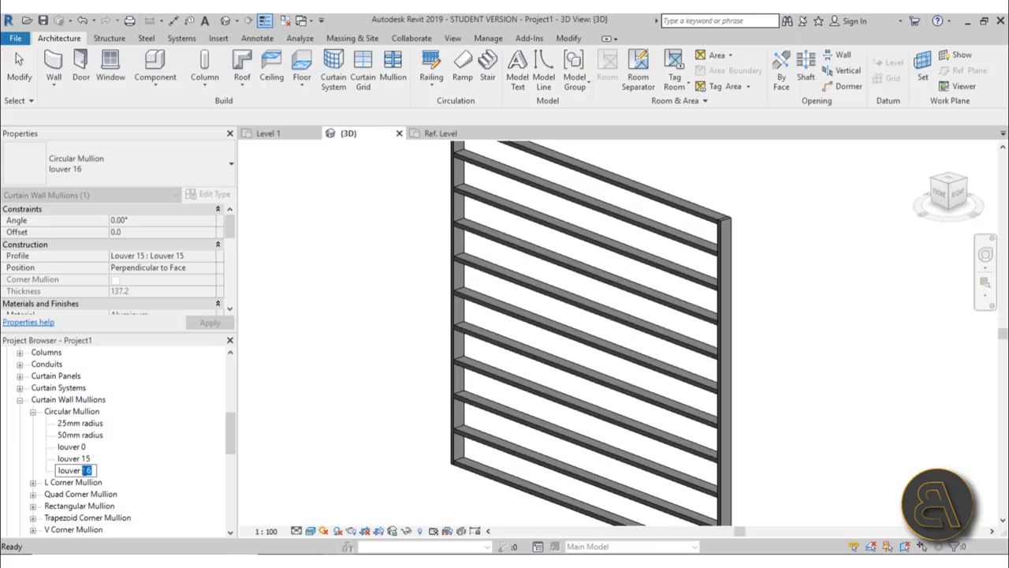
text(30)
key(Return)
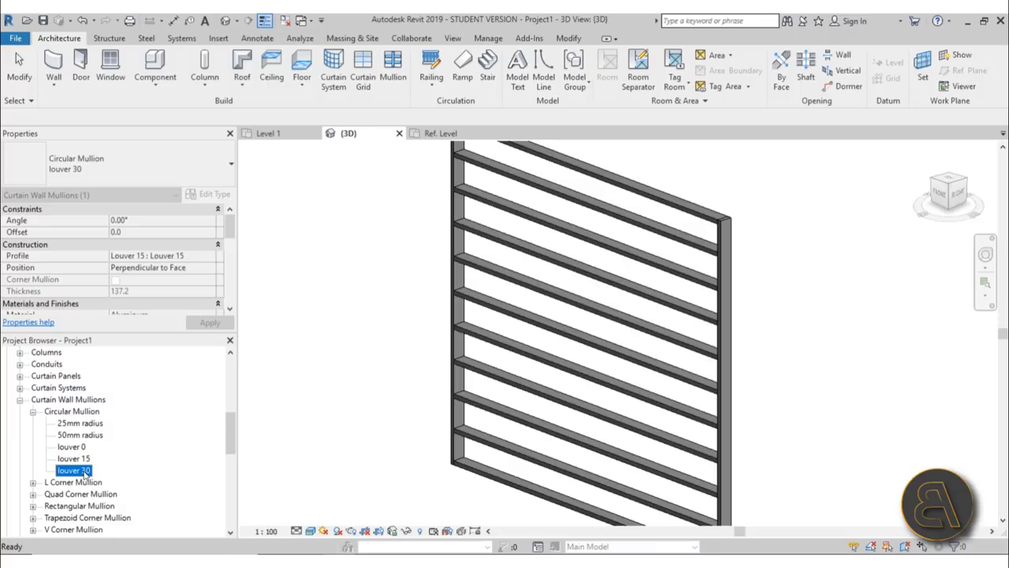
double_click(84, 472)
click(398, 262)
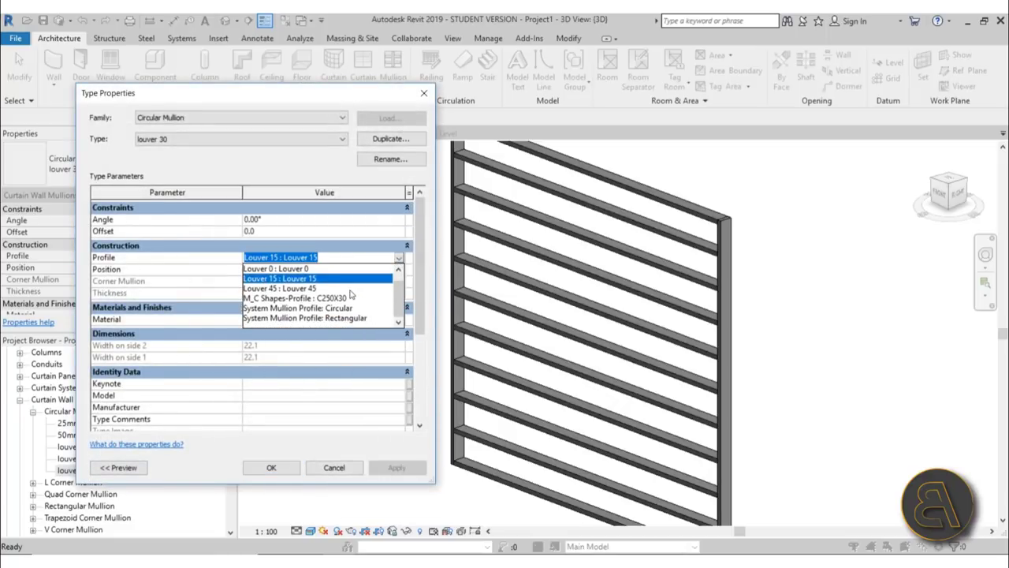
scroll(337, 303, up, 1)
scroll(337, 304, down, 1)
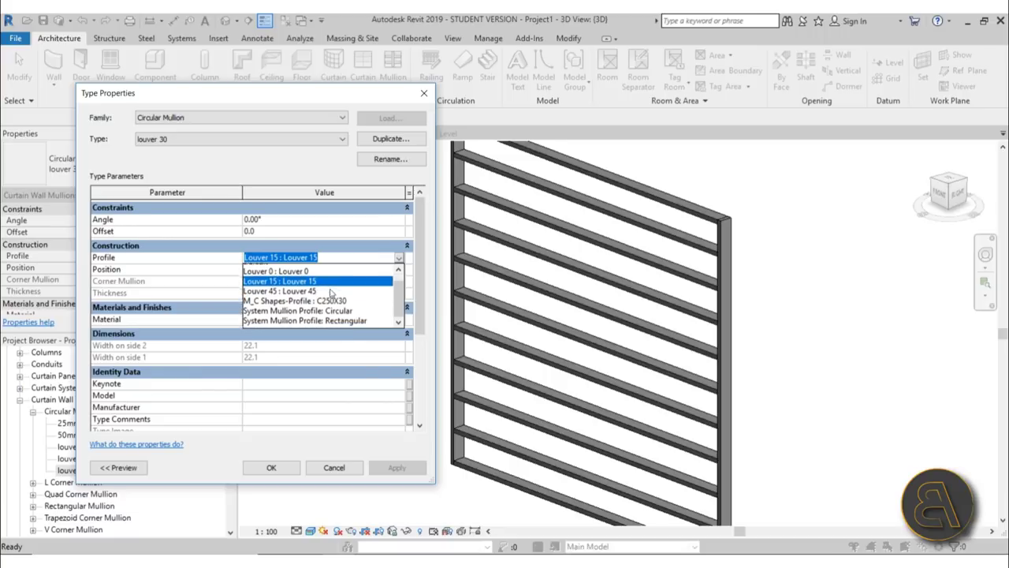
scroll(329, 292, up, 1)
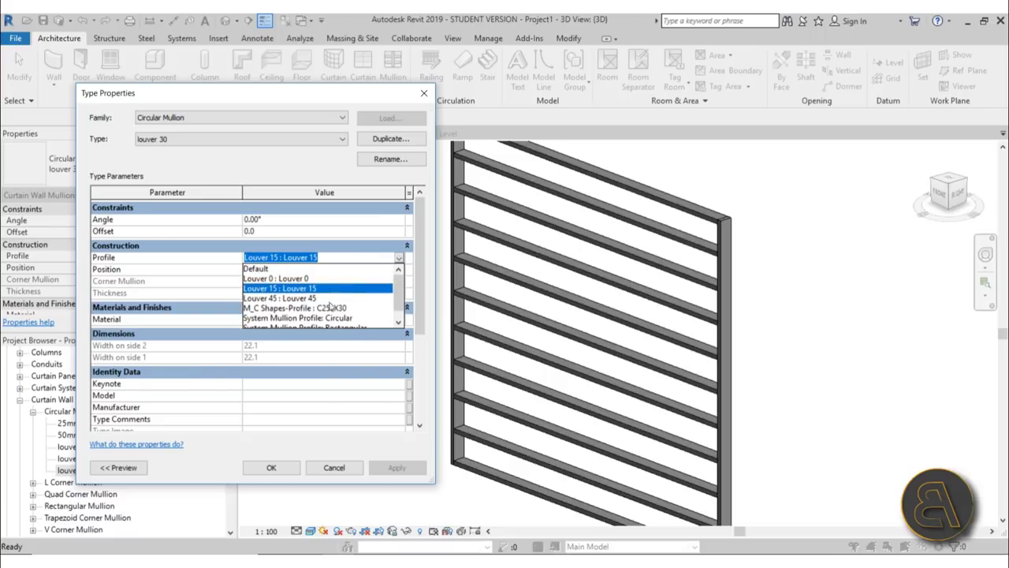
click(333, 467)
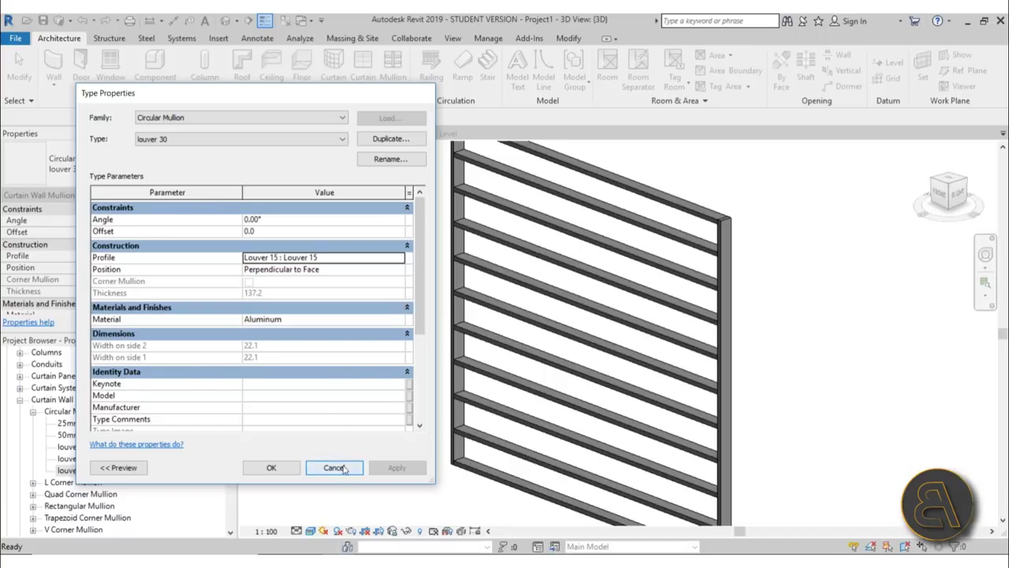
click(335, 467)
Step: Switch to the Louver 45 profile family and rotate all the lens profile lines counterclockwise about their centre to a steeper angle
click(450, 137)
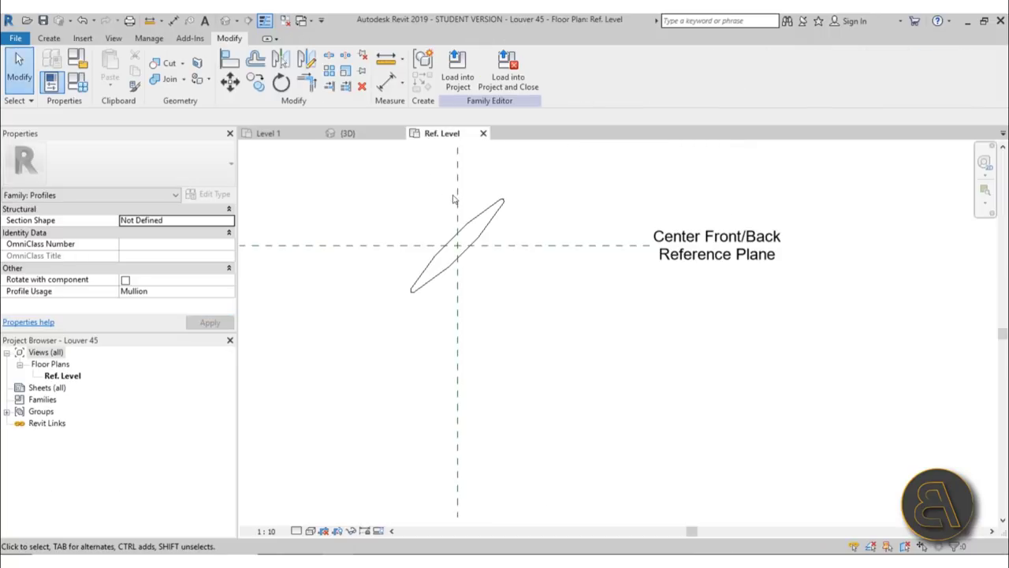
drag(384, 184, 546, 364)
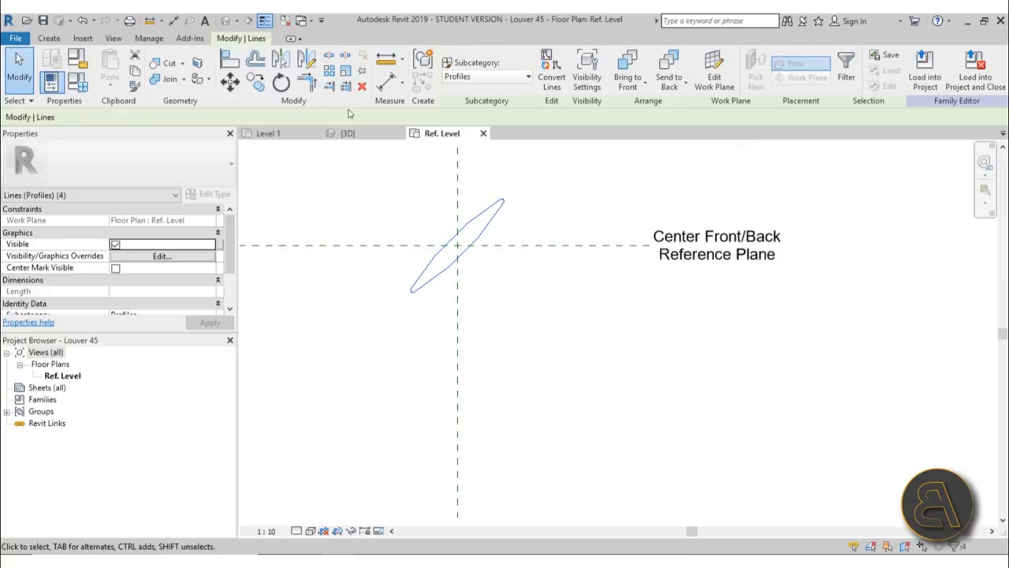
key(r)
key(o)
click(580, 318)
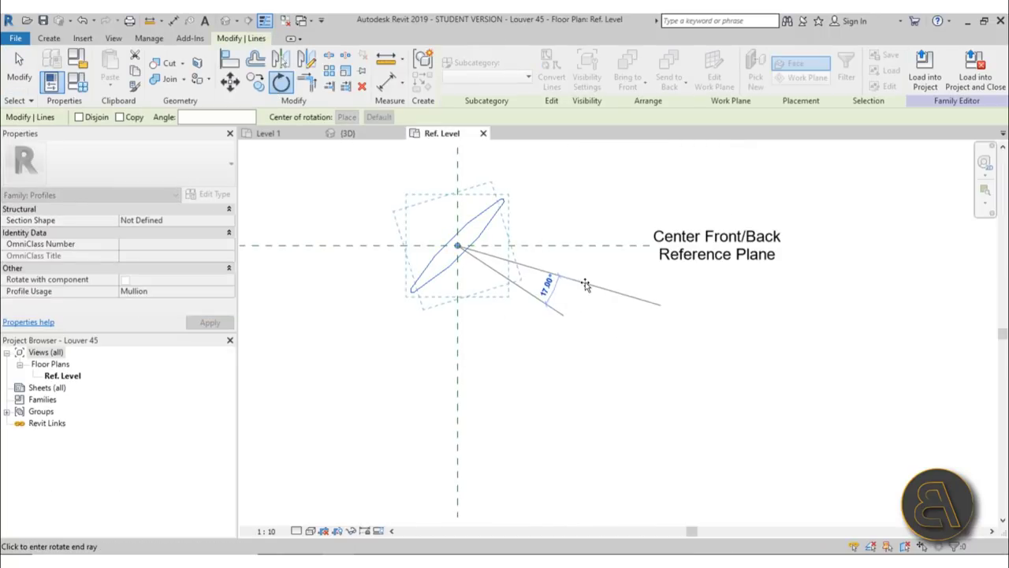
click(585, 287)
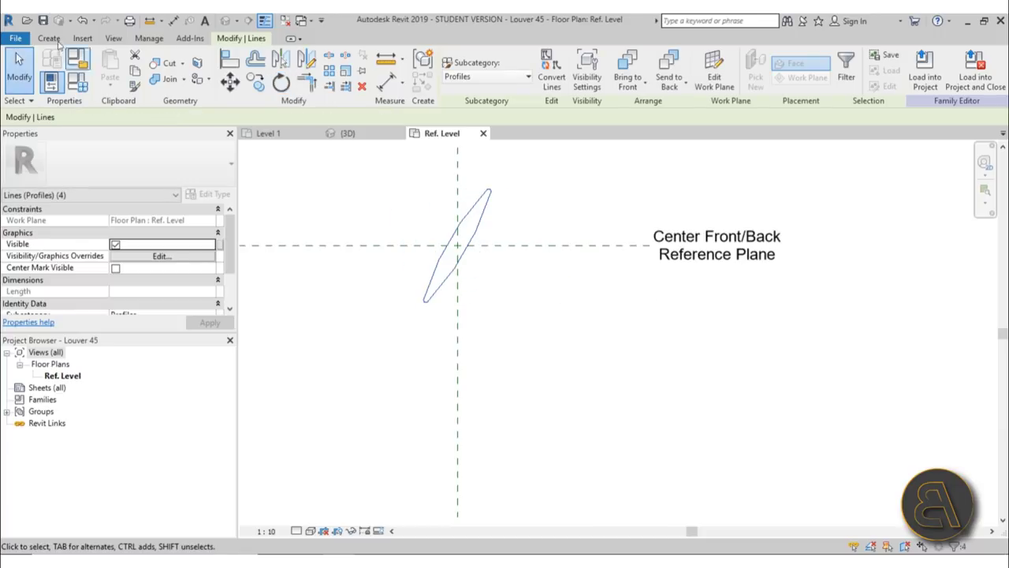
Step: Save the rotated profile family as Louver 30 on the Desktop, replacing the existing file, and load it into the project
click(17, 38)
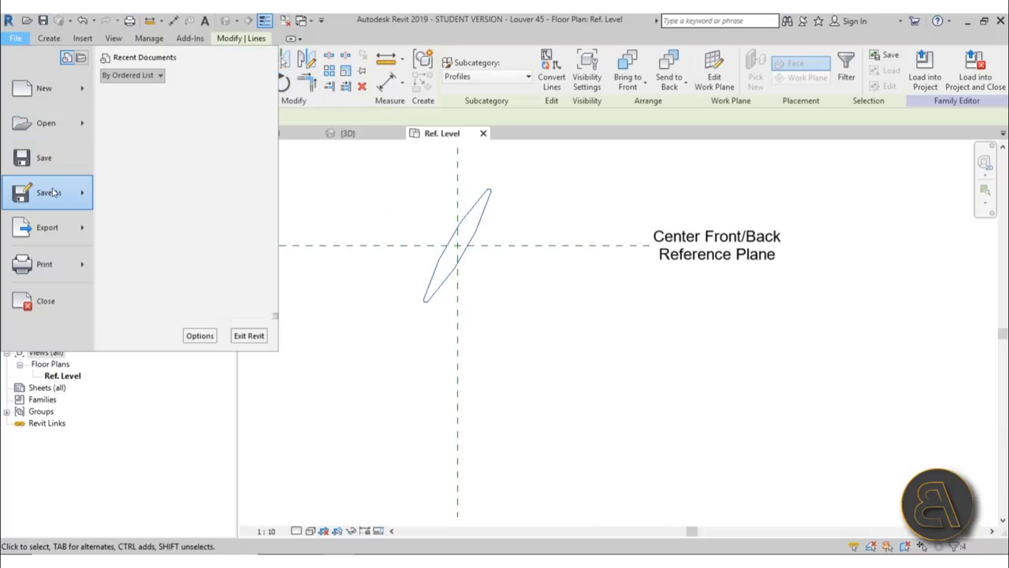
mouse_move(47, 186)
click(156, 151)
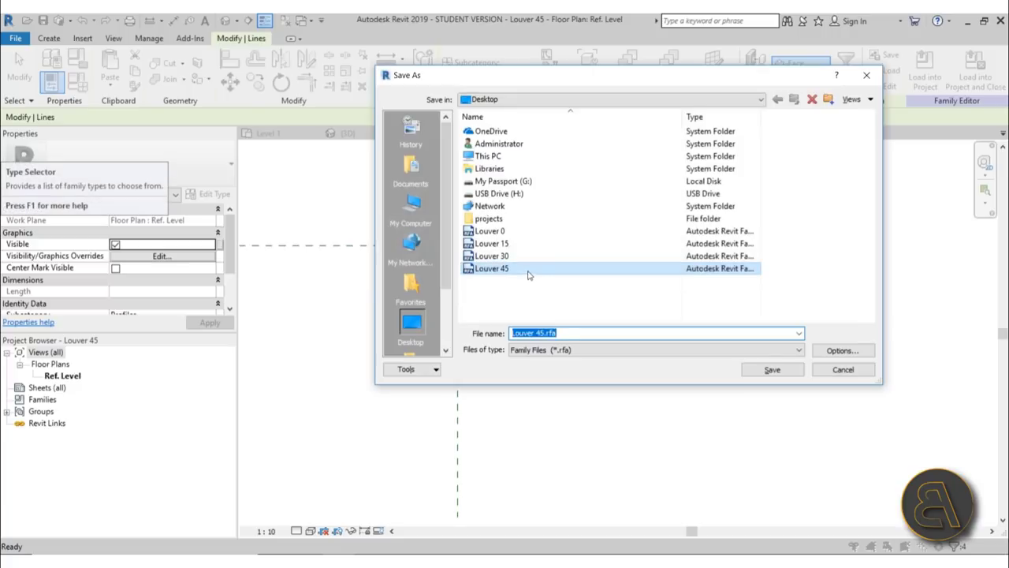
double_click(500, 258)
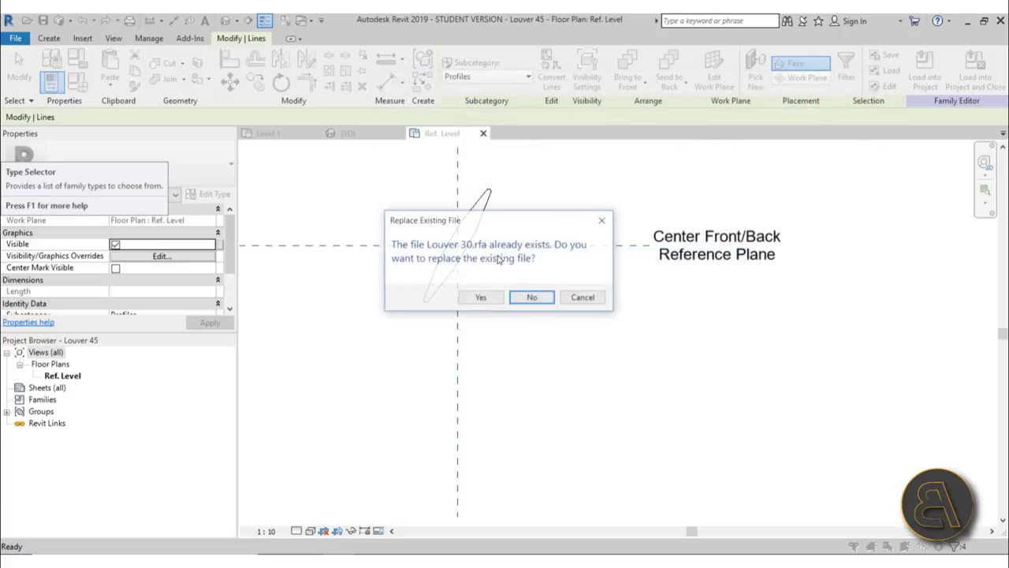
click(497, 298)
click(508, 71)
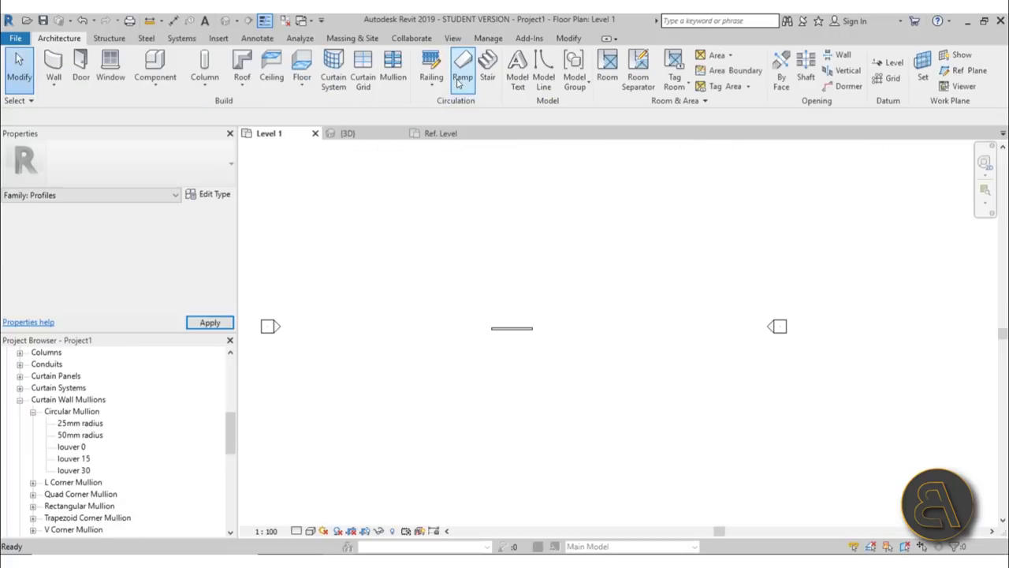
Step: Set the profile of the louver 30 mullion type to Louver 30 : Louver 30 and accept the type properties
double_click(82, 471)
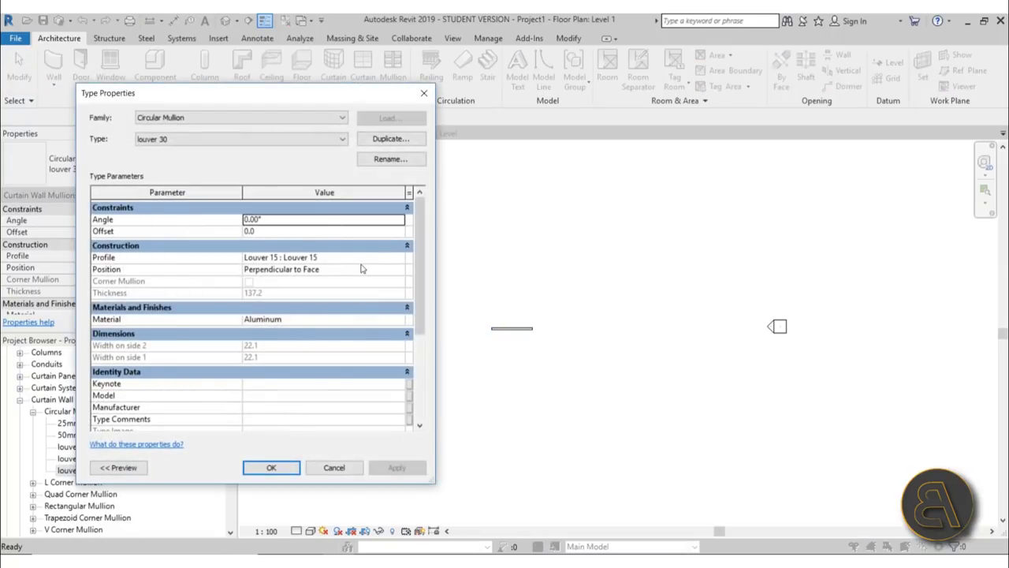
click(398, 263)
click(399, 260)
click(317, 288)
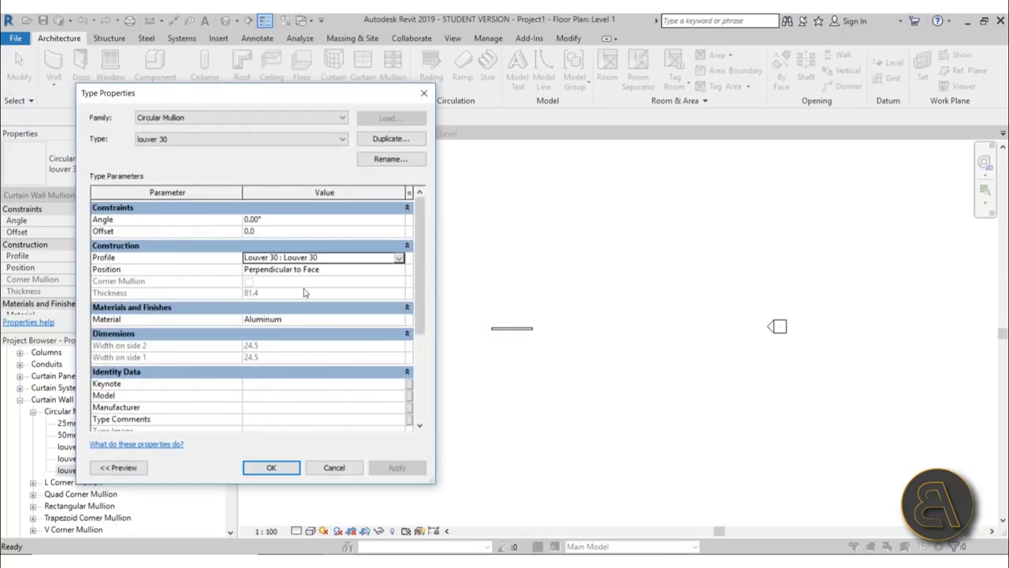
click(271, 468)
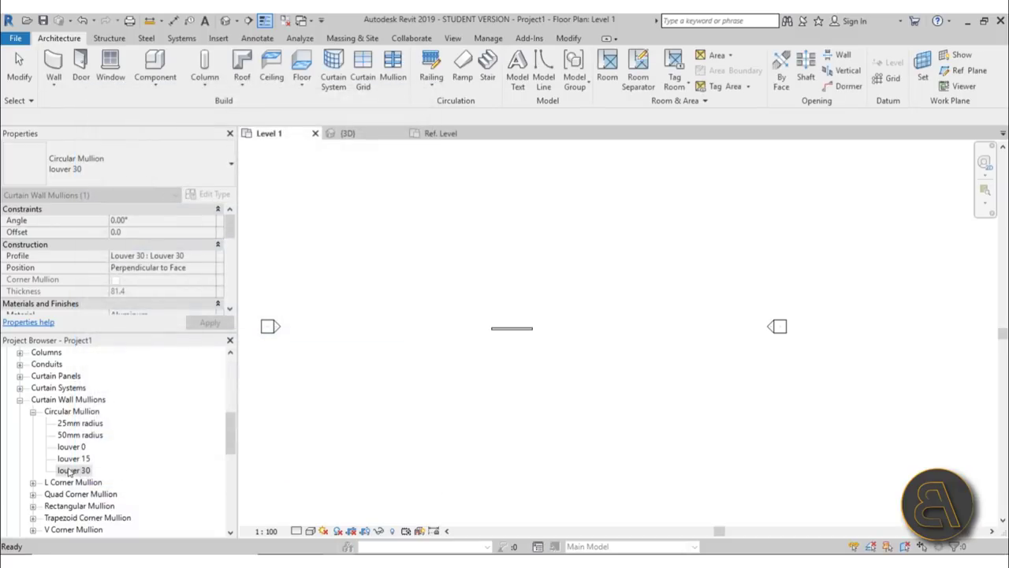
Step: Duplicate the louver 30 mullion type and rename the copy louver 45
right_click(69, 471)
click(100, 303)
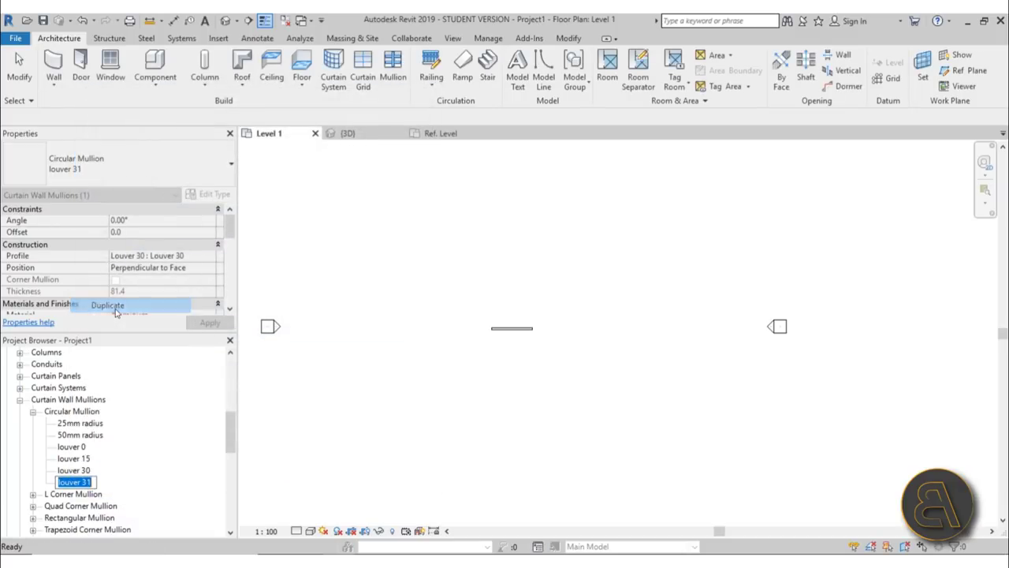
key(End)
key(BackSpace)
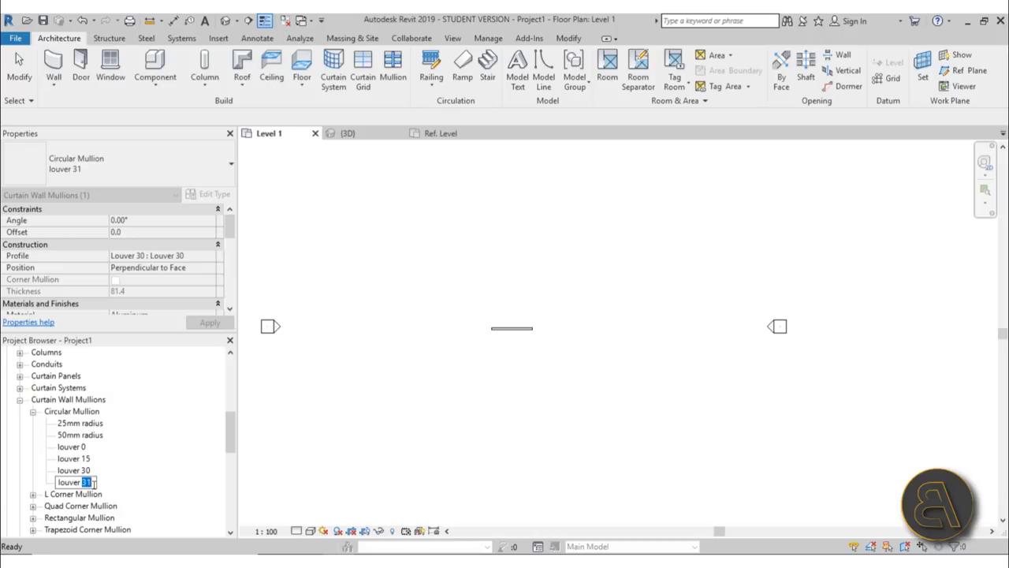
text(45)
key(Return)
Step: Set the profile of the louver 45 mullion type to Louver 45 : Louver 45 and accept the type properties
double_click(74, 481)
click(396, 258)
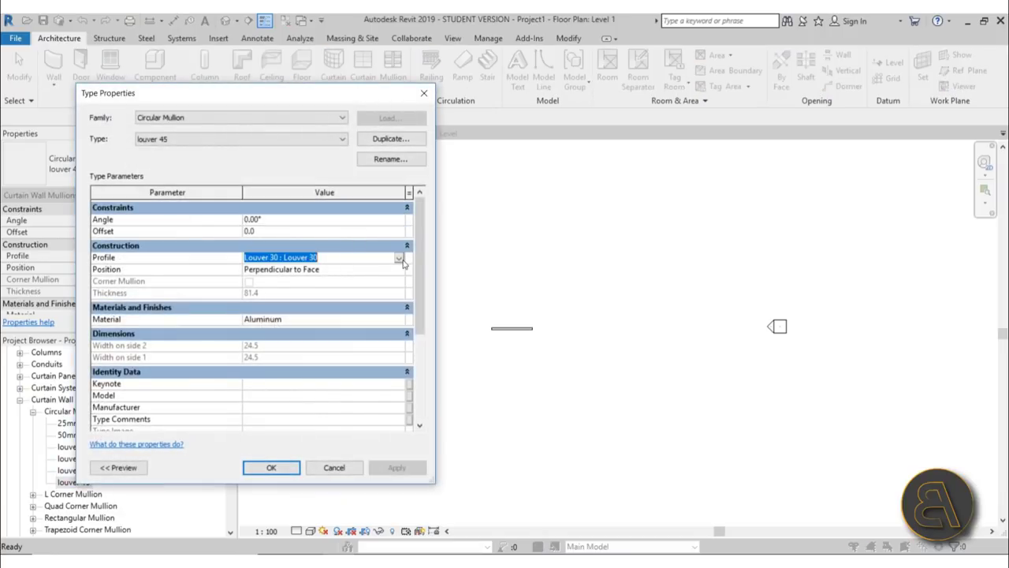
click(401, 259)
click(303, 289)
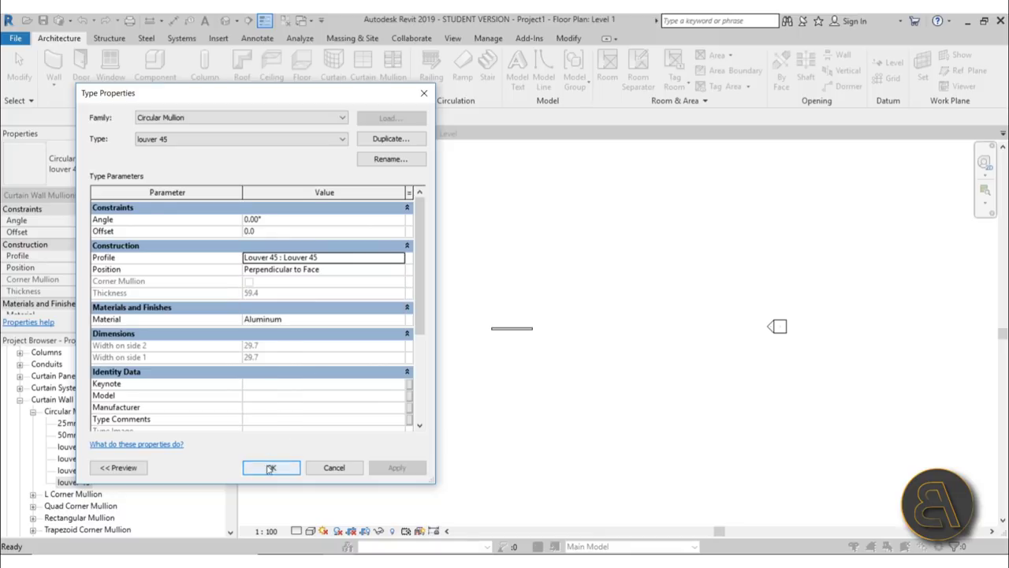
click(270, 466)
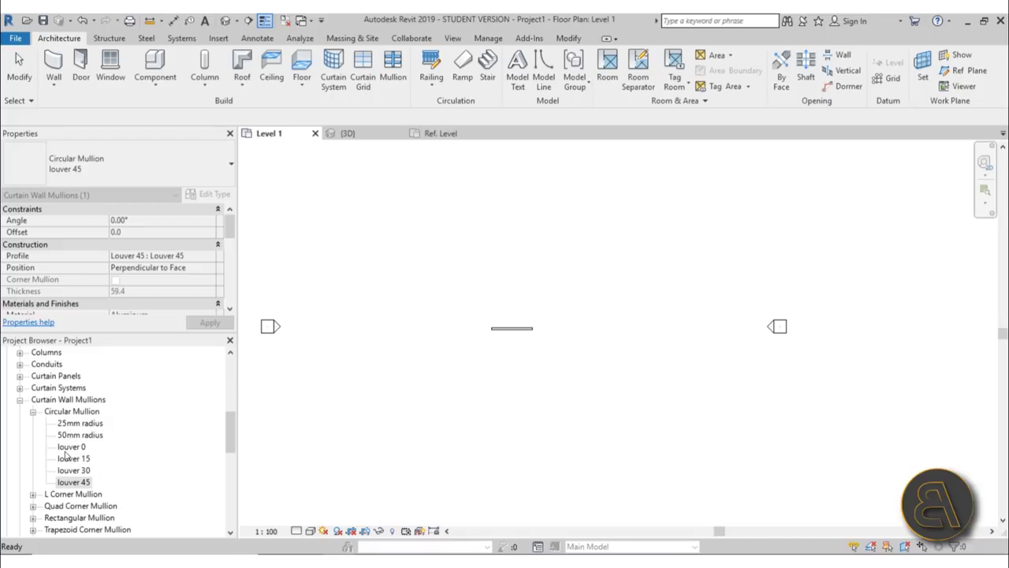
Step: Collapse the Circular Mullion family and the Curtain Wall Mullions category in the project browser
scroll(67, 453, up, 1)
scroll(45, 442, down, 1)
click(33, 412)
click(20, 401)
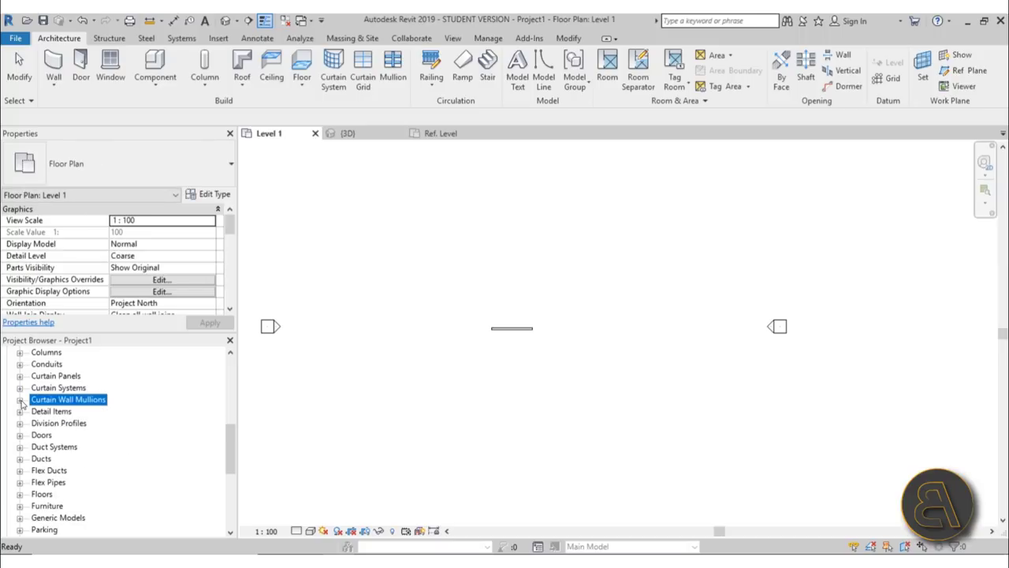
click(444, 393)
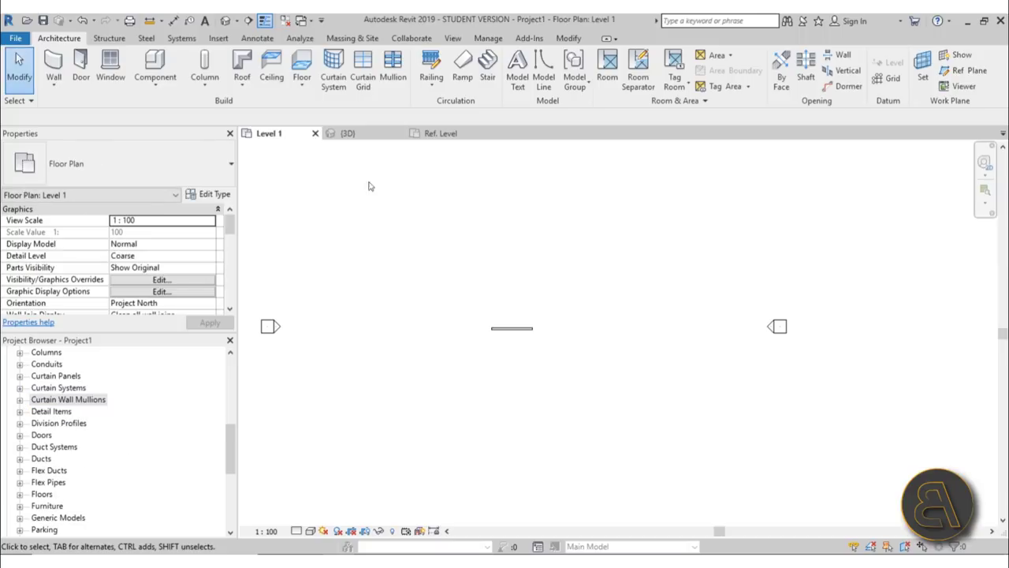
Step: In the 3D view, set the horizontal mullions' interior type of the Louvers curtain wall to Circular Mullion : louver 0
click(370, 134)
scroll(381, 281, down, 2)
click(426, 268)
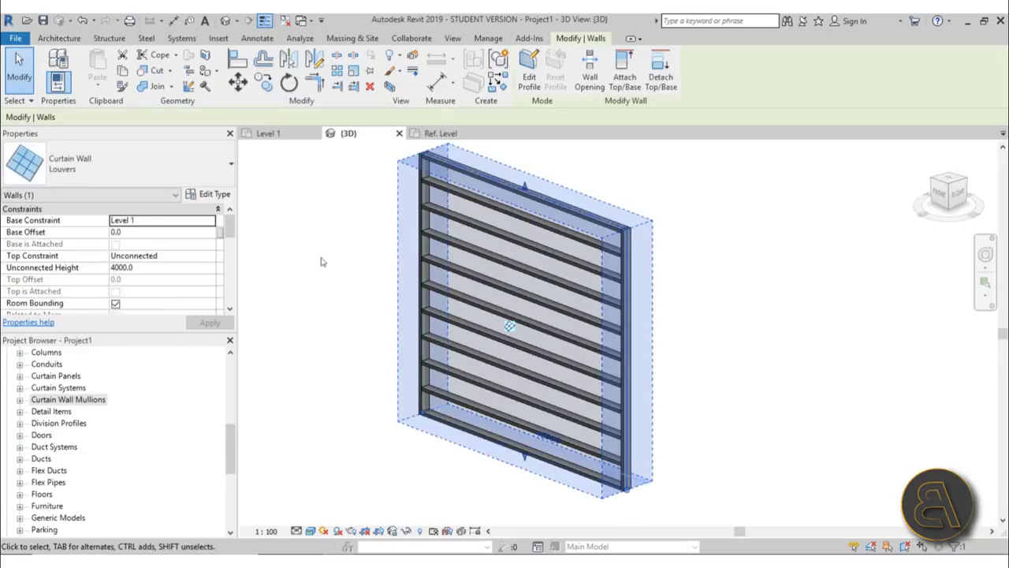
click(217, 194)
scroll(376, 329, down, 3)
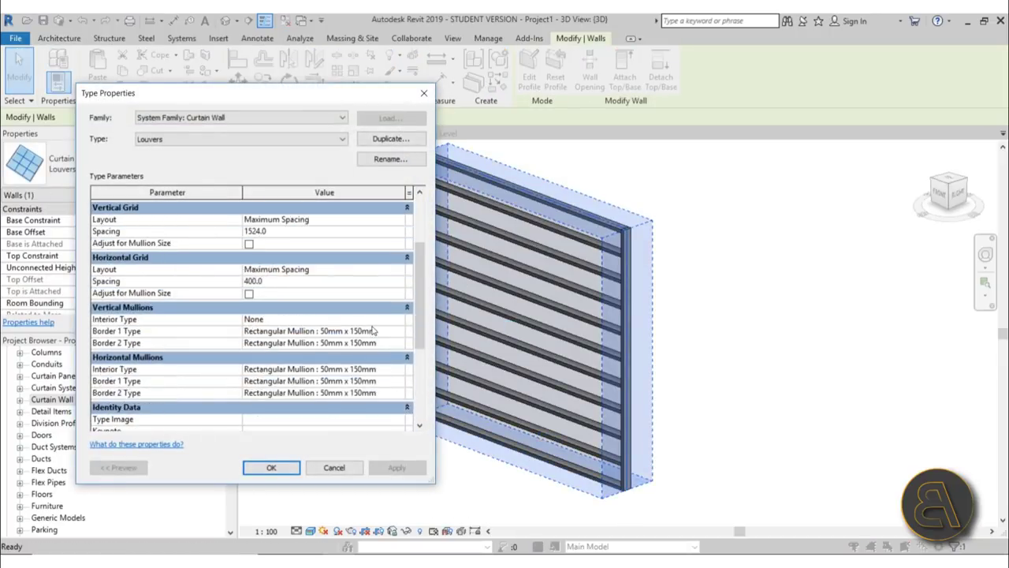
click(398, 372)
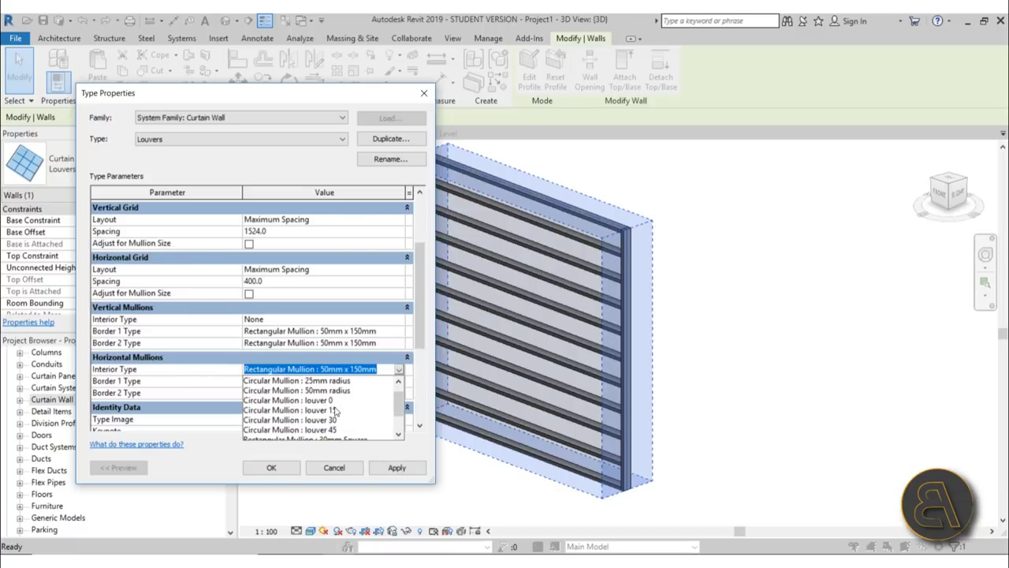
click(315, 400)
click(398, 469)
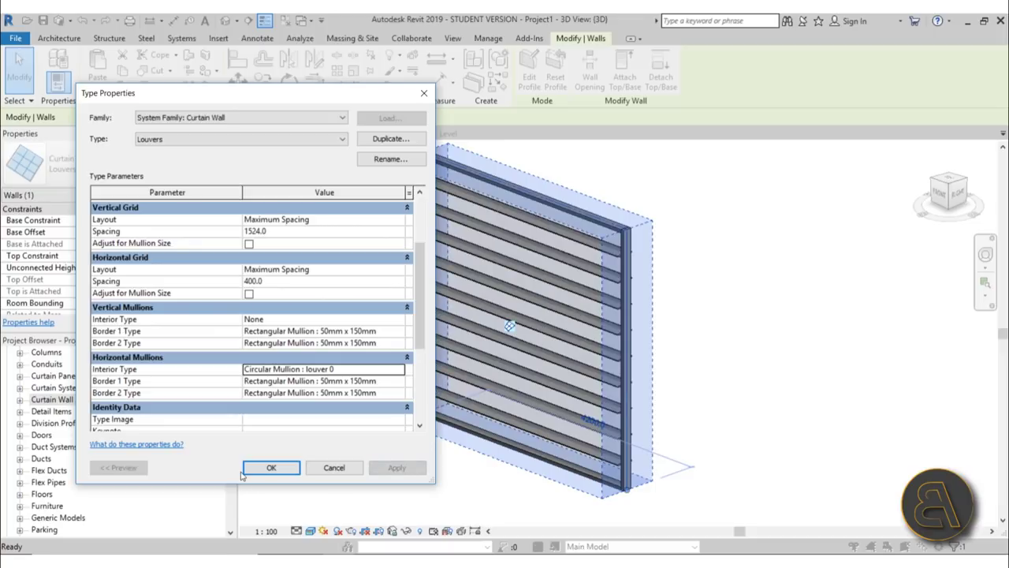
click(268, 468)
Step: Change the horizontal mullions' interior type of the Louvers curtain wall to Circular Mullion : louver 15 and accept the type properties
scroll(491, 236, up, 5)
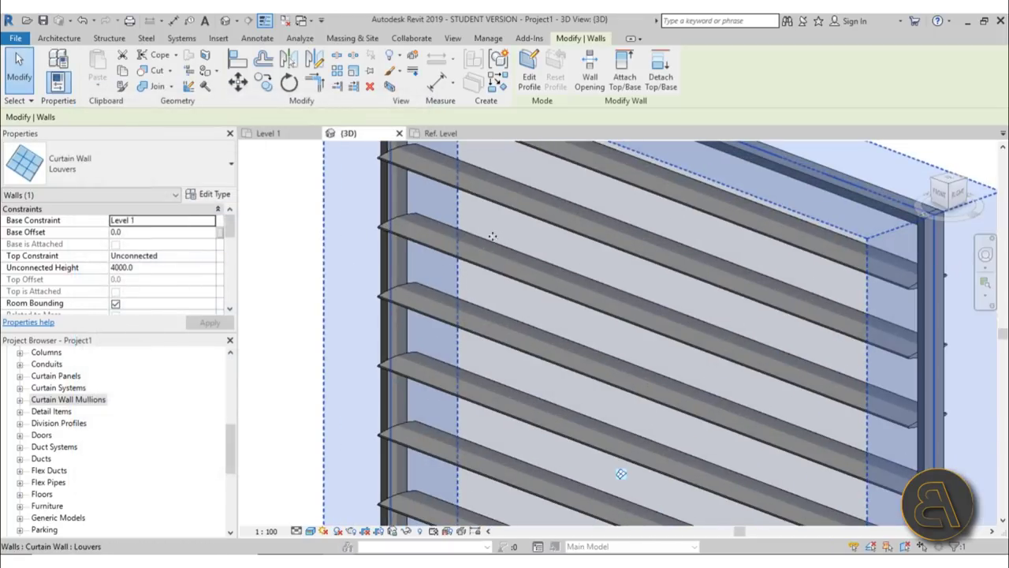
scroll(492, 236, down, 5)
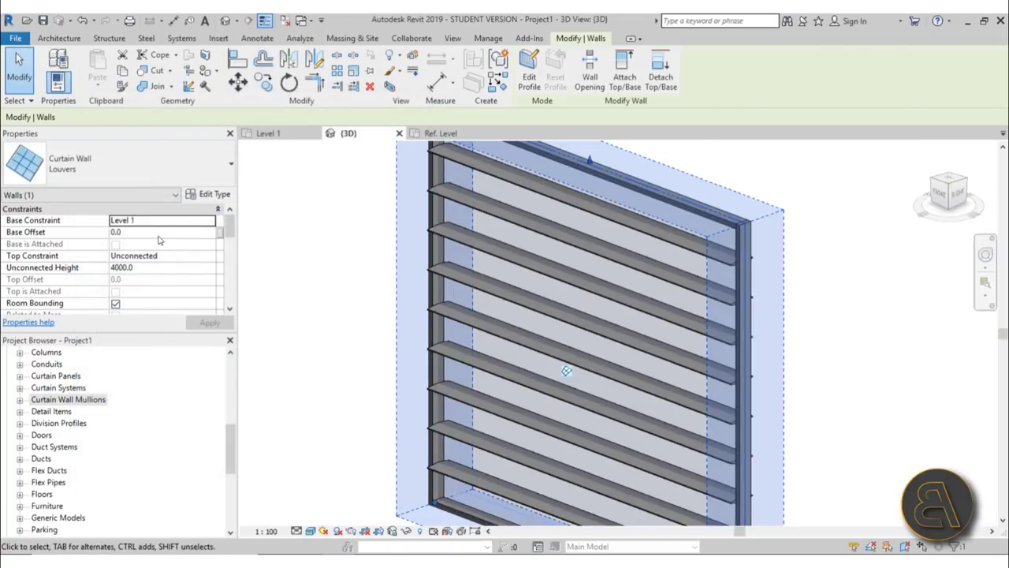
click(212, 194)
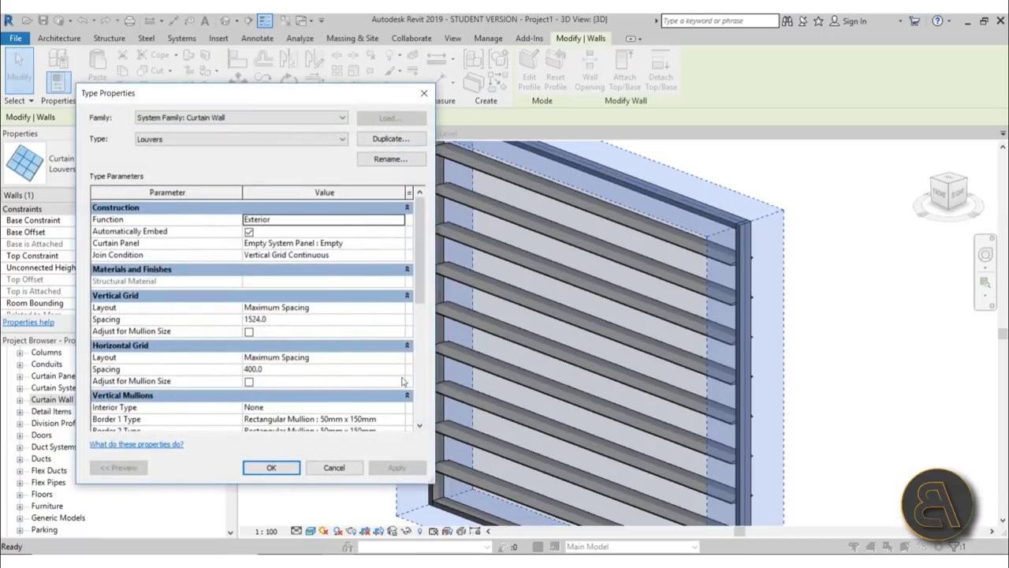
scroll(392, 345, down, 2)
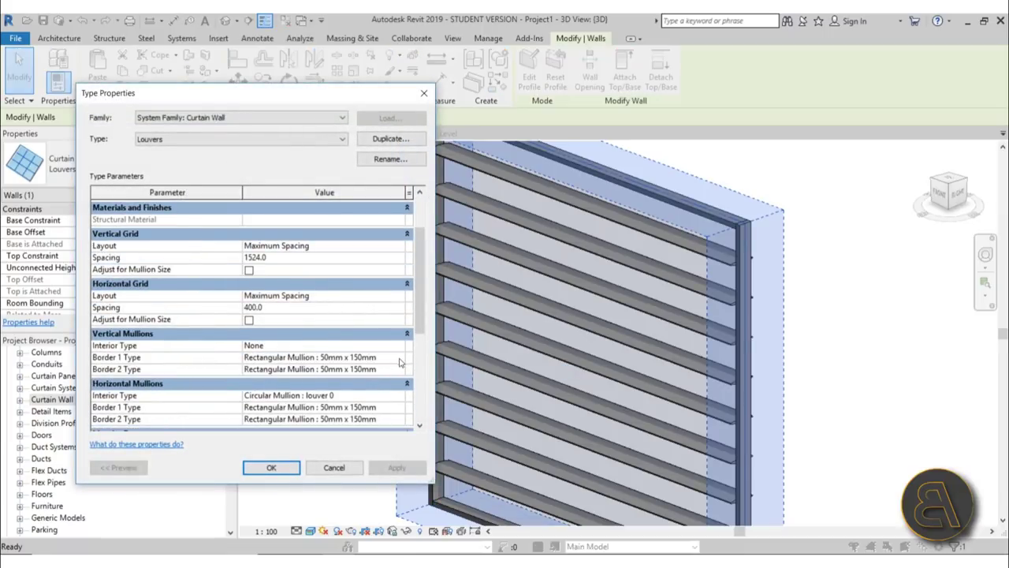
click(396, 398)
click(398, 395)
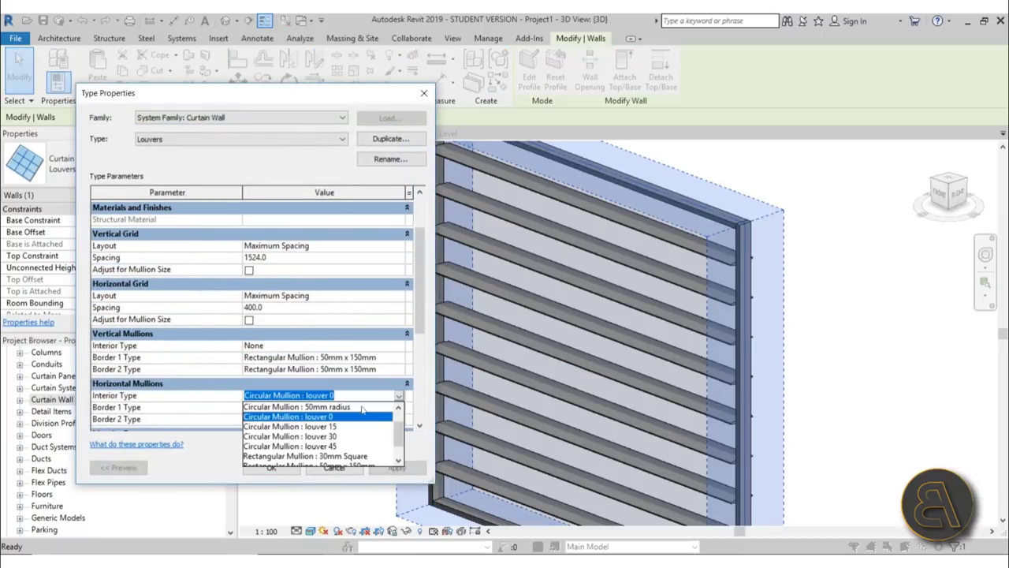
click(328, 418)
click(390, 469)
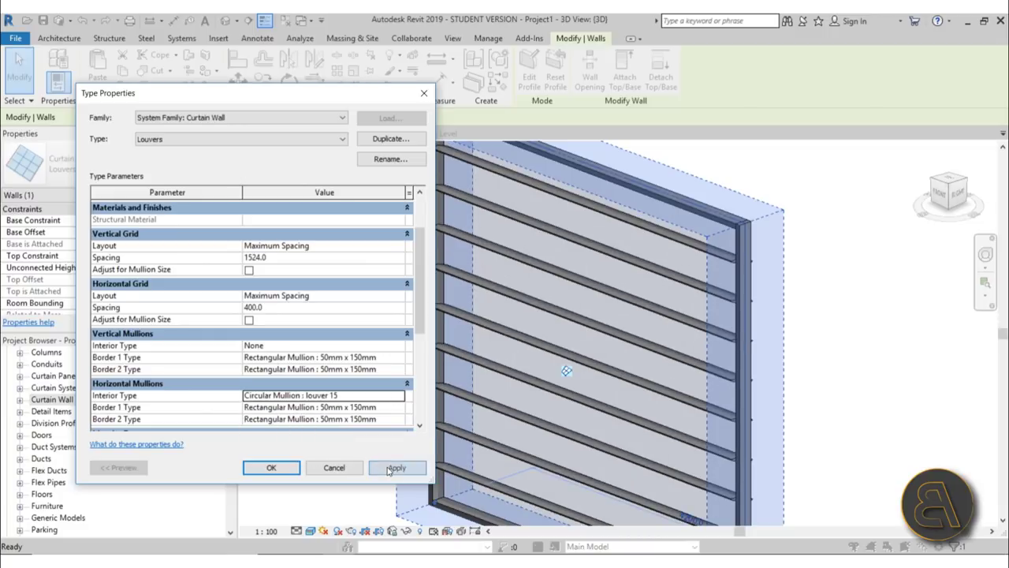
click(271, 467)
shift+middle_drag(623, 278, 371, 268)
Step: Set the horizontal mullions' interior type of the Louvers curtain wall to Circular Mullion : louver 30 and apply it
click(213, 195)
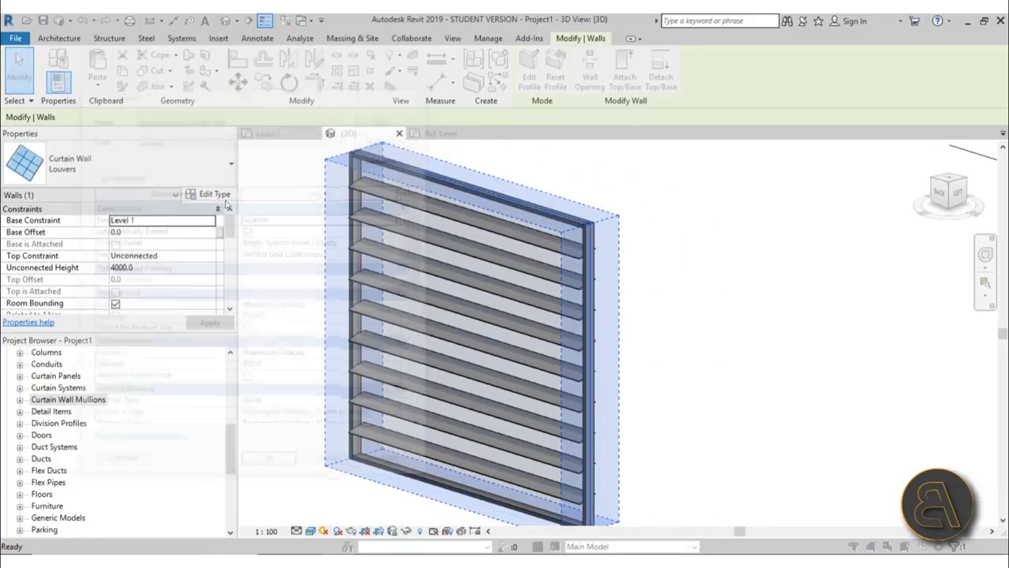
scroll(398, 358, down, 2)
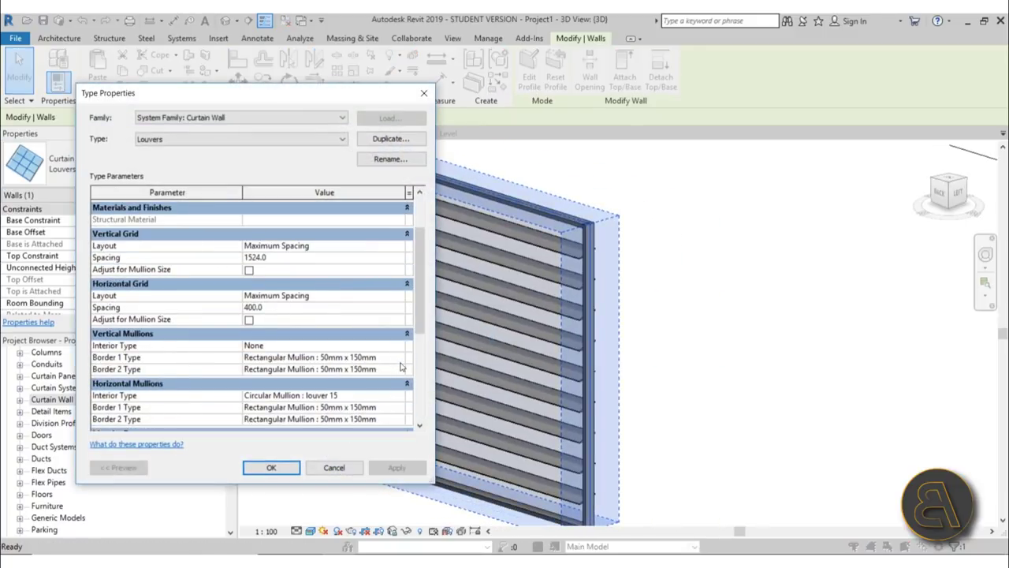
click(401, 398)
click(323, 432)
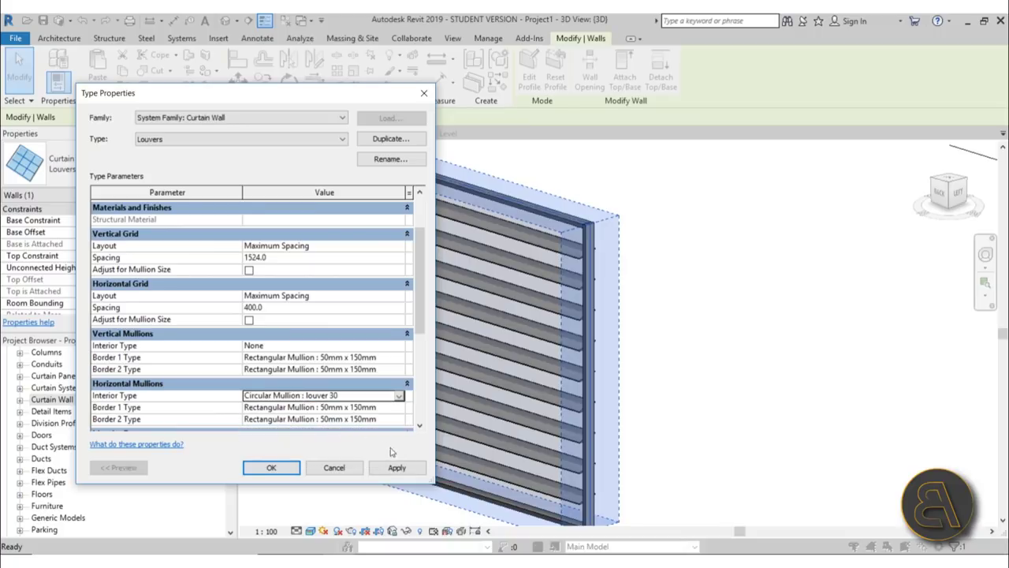
click(397, 468)
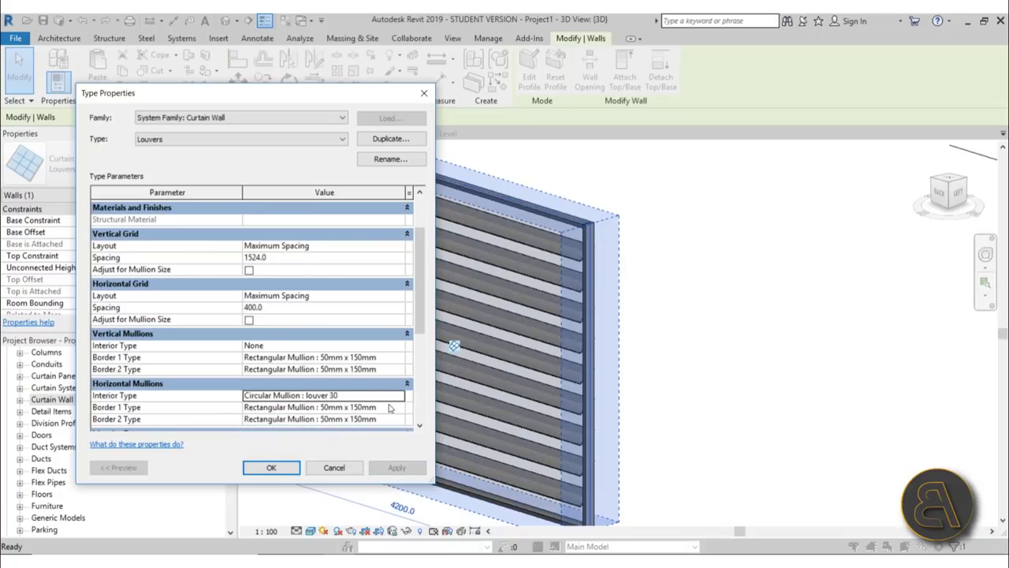
Step: Try Circular Mullion : louver 45 as the interior type of the horizontal mullions and apply it
click(399, 396)
scroll(325, 445, down, 1)
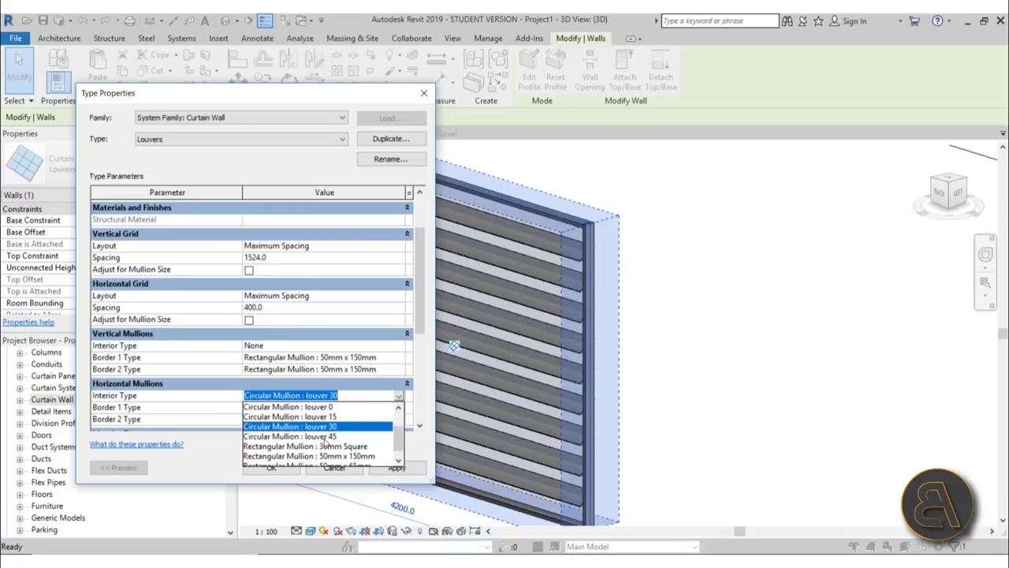
click(324, 437)
click(397, 467)
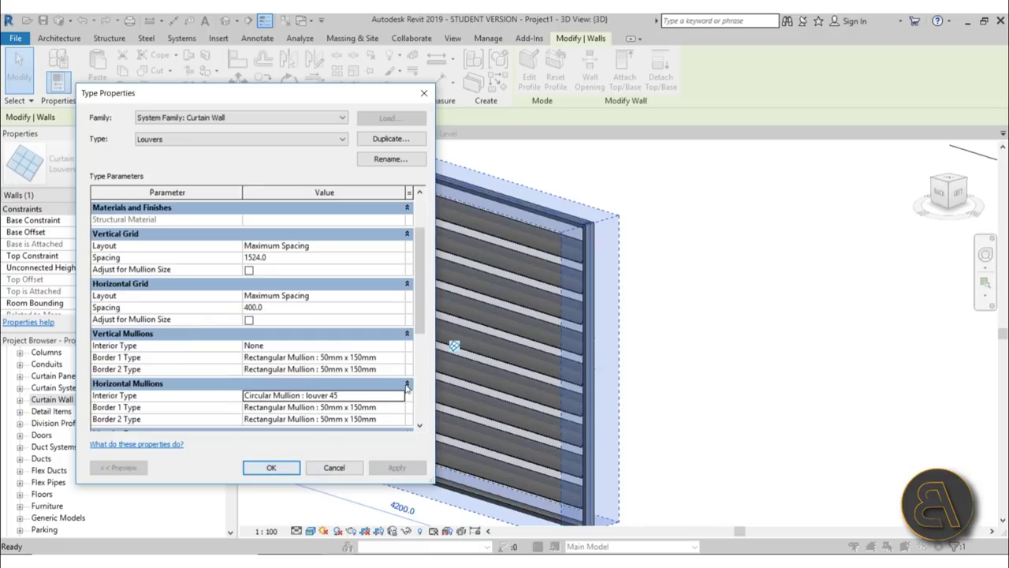
Step: Switch the horizontal mullions' interior type back to Circular Mullion : louver 30, accept the type properties and deselect the wall
click(399, 396)
click(319, 446)
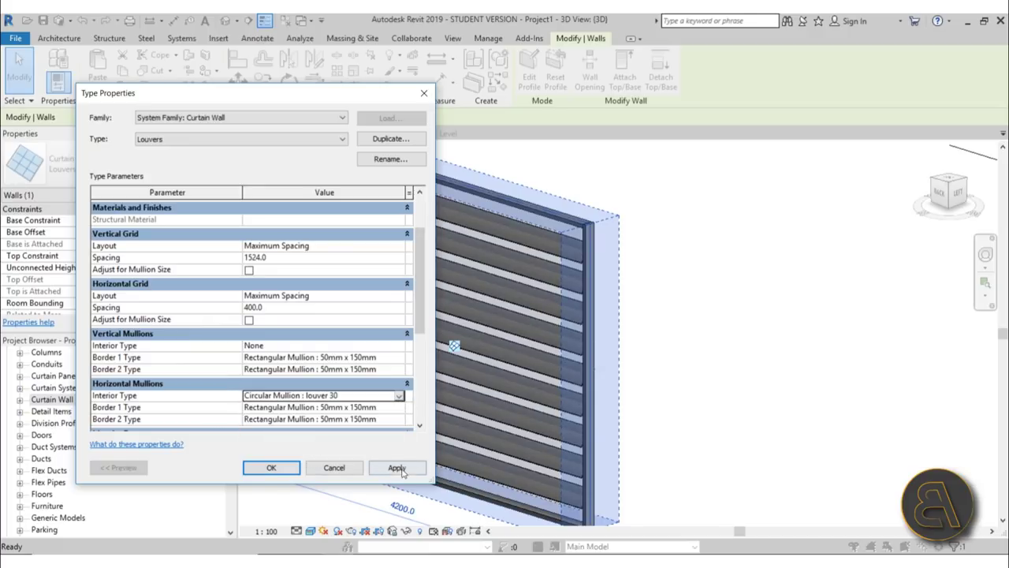
click(396, 468)
click(270, 467)
click(639, 302)
shift+middle_drag(638, 301, 536, 266)
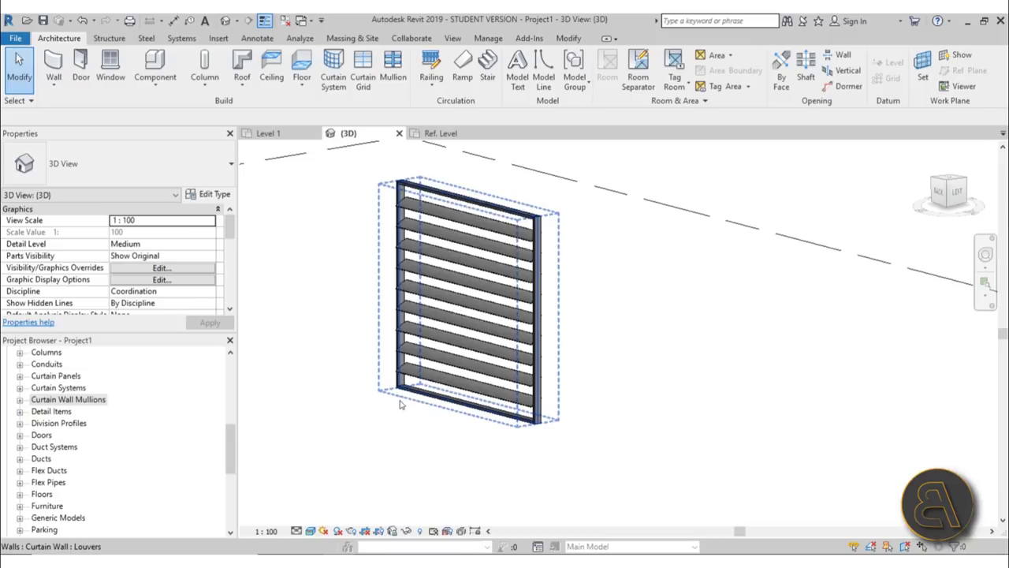
scroll(503, 254, up, 2)
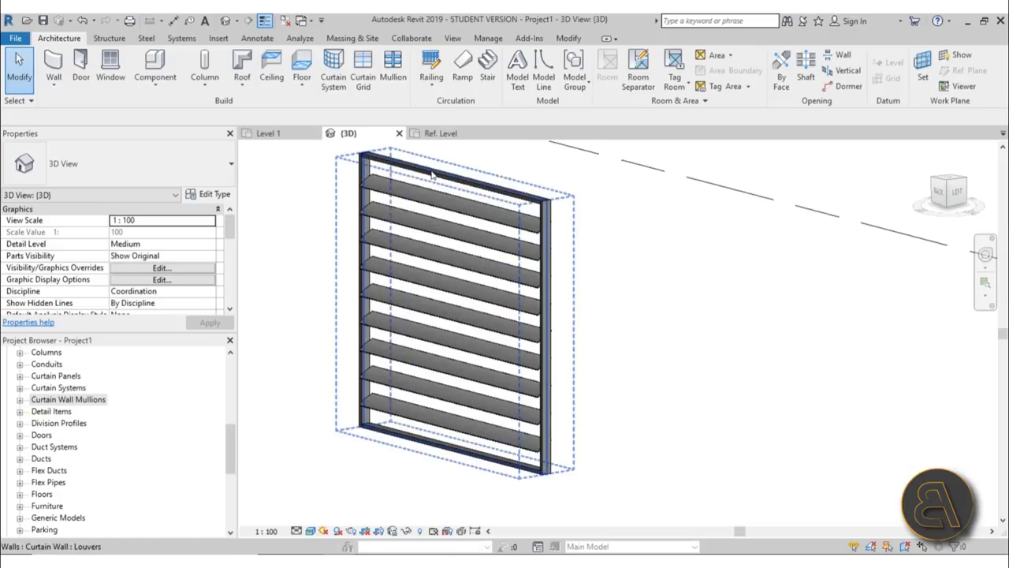
middle_drag(432, 175, 421, 200)
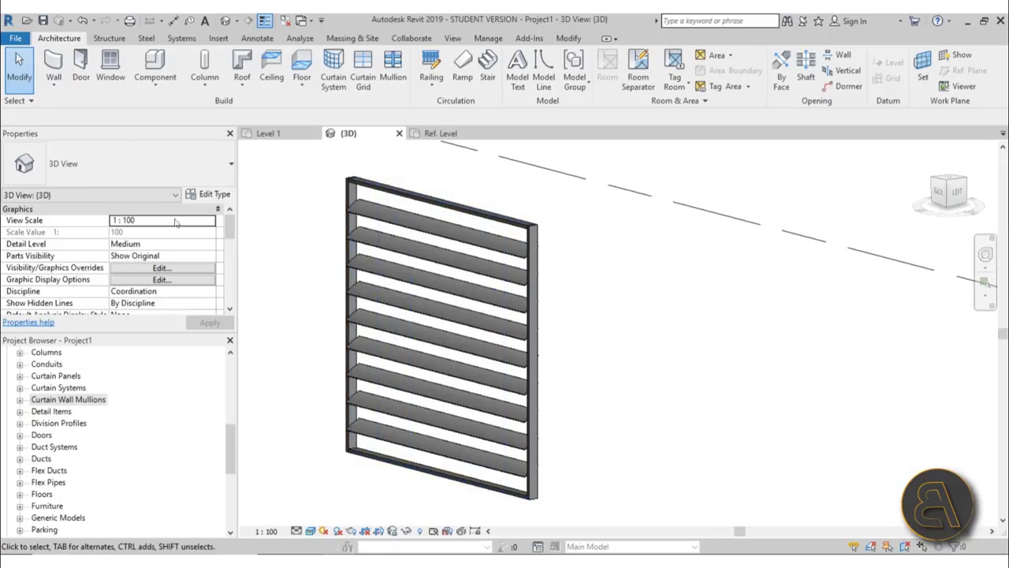
Step: In the Louvers curtain wall's type properties, set the horizontal mullions' Border 1 Type to Circular Mullion : louver 30
click(212, 194)
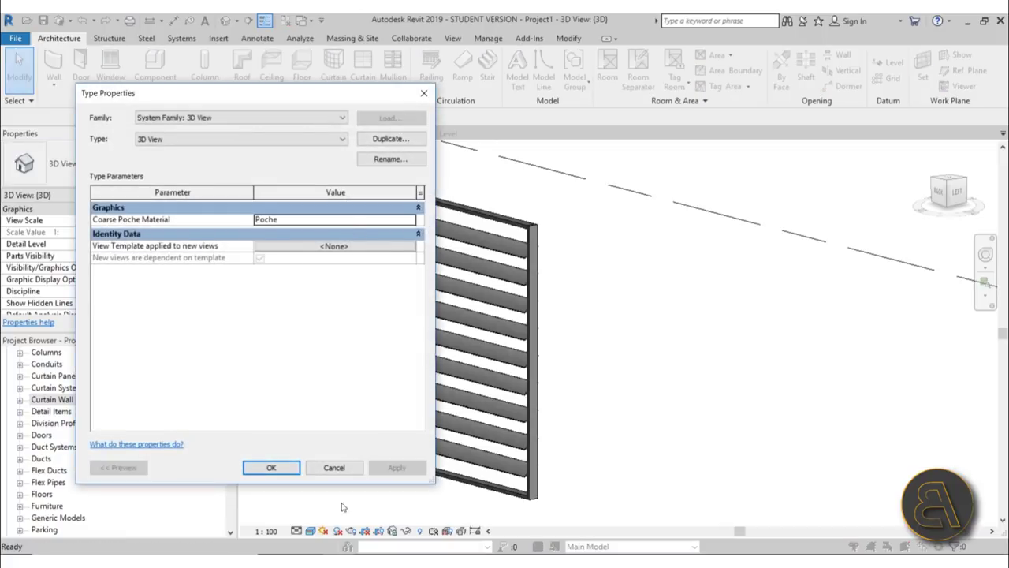
click(334, 467)
click(433, 240)
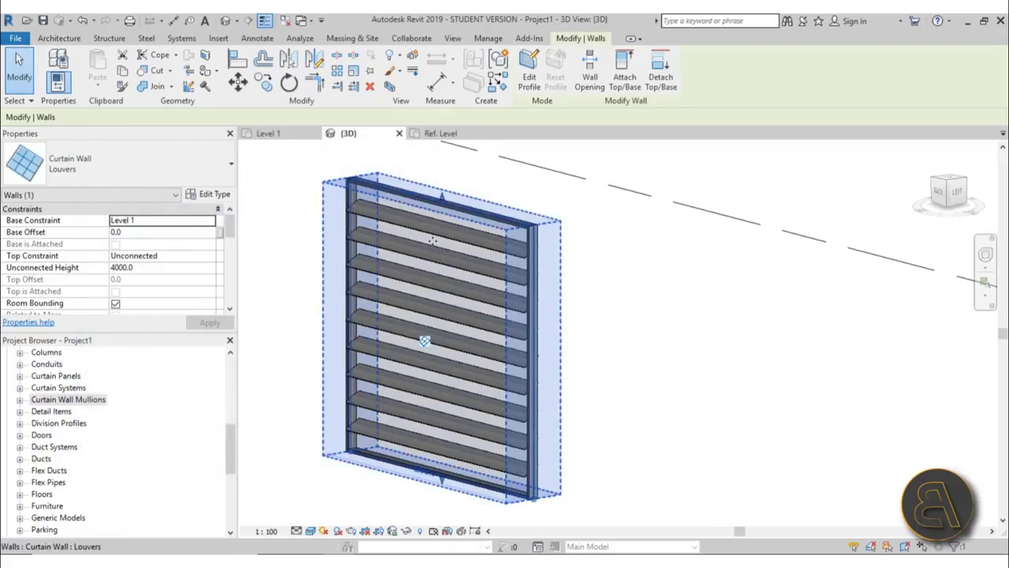
click(213, 194)
scroll(368, 389, down, 2)
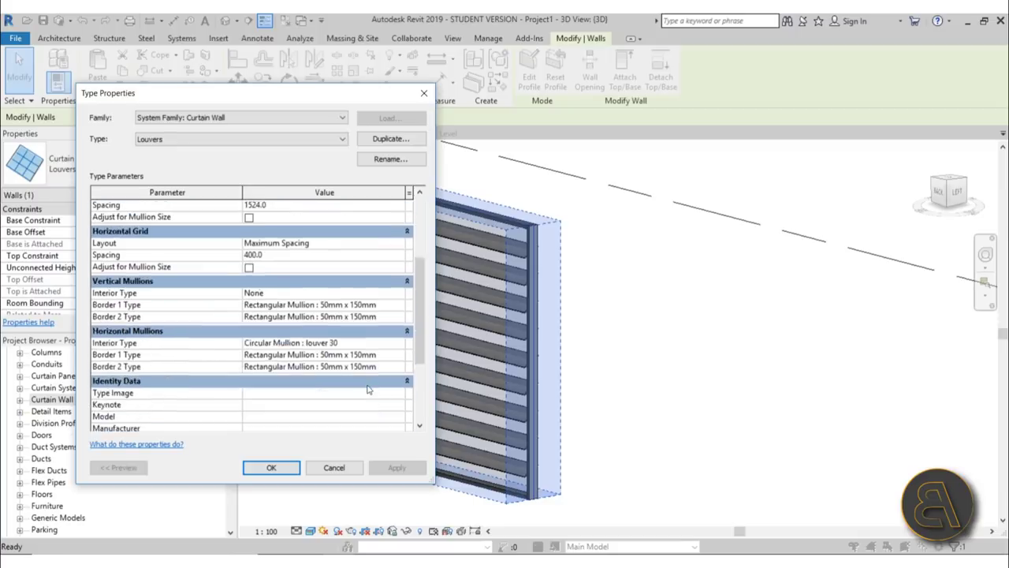
scroll(367, 390, down, 1)
click(398, 330)
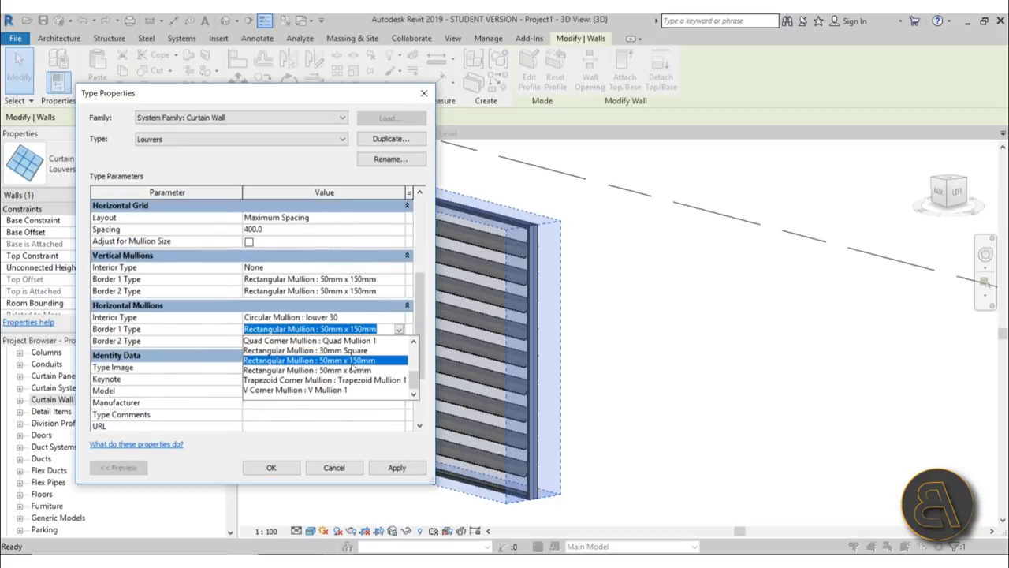
scroll(353, 368, up, 4)
click(329, 389)
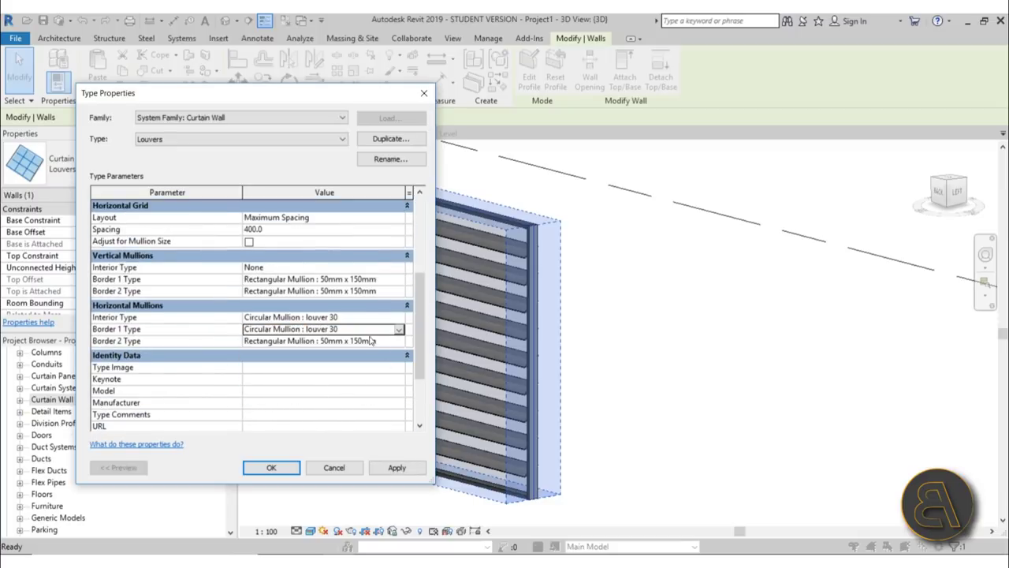
Step: Set the horizontal mullions' Border 2 Type to Circular Mullion : louver 30, accept the type properties and deselect the wall
click(399, 341)
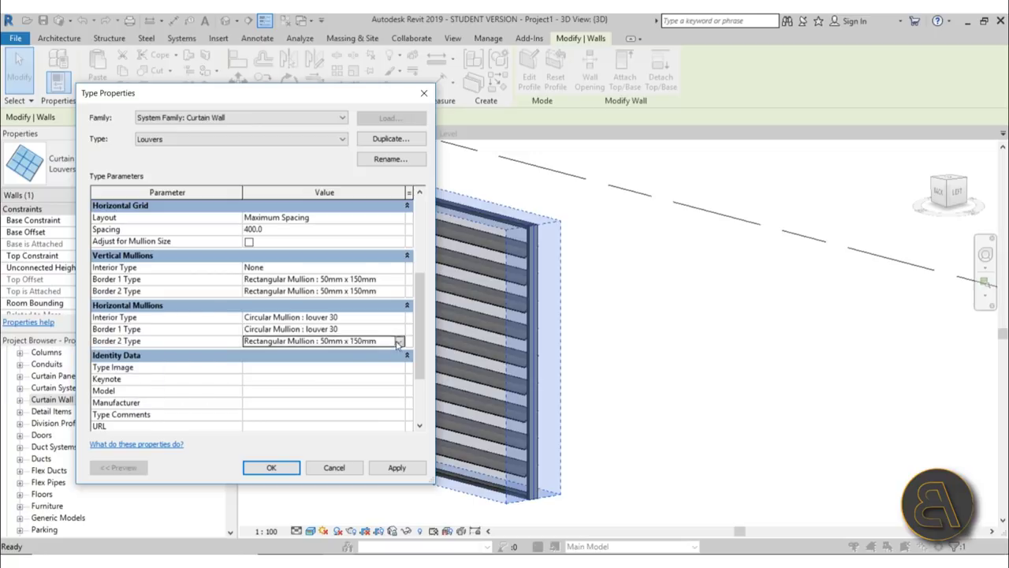
click(399, 340)
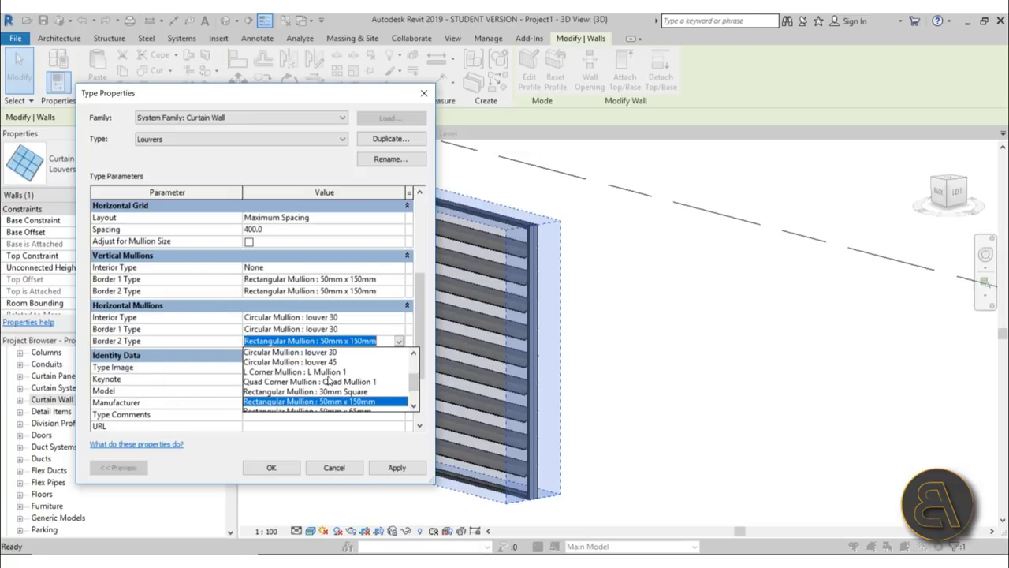
click(402, 466)
click(271, 466)
shift+middle_drag(657, 340, 441, 351)
click(663, 327)
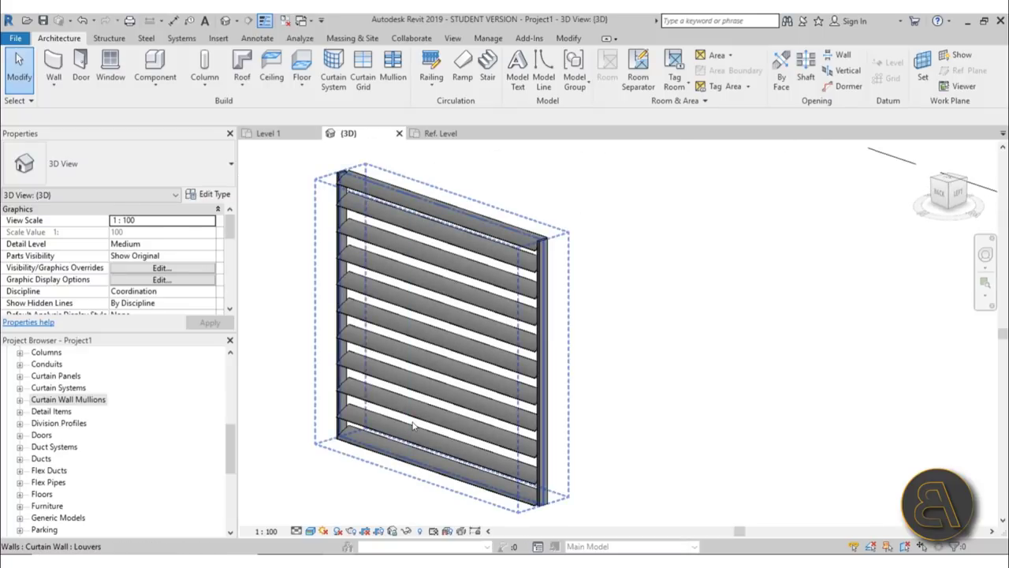
click(118, 163)
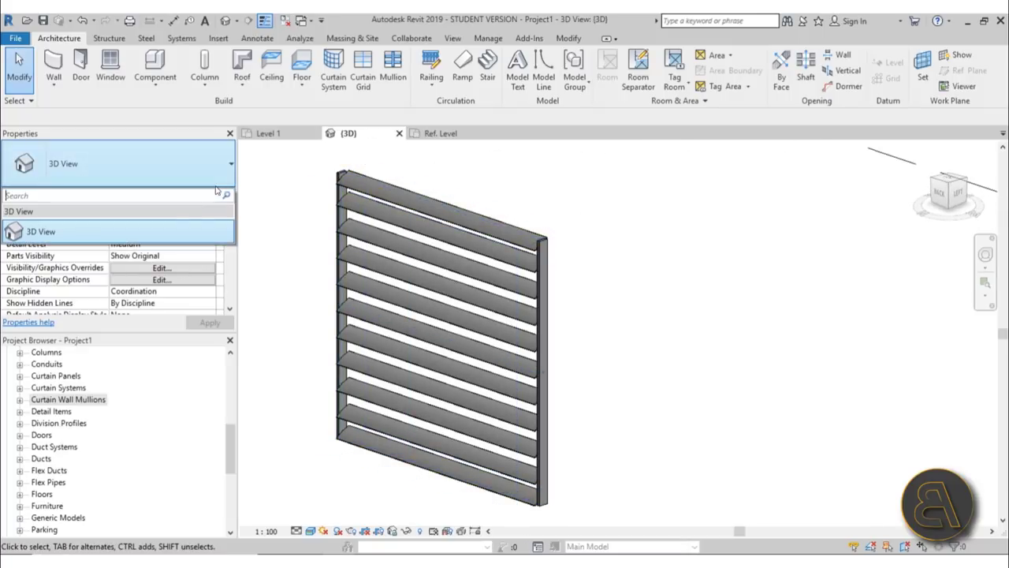
click(215, 195)
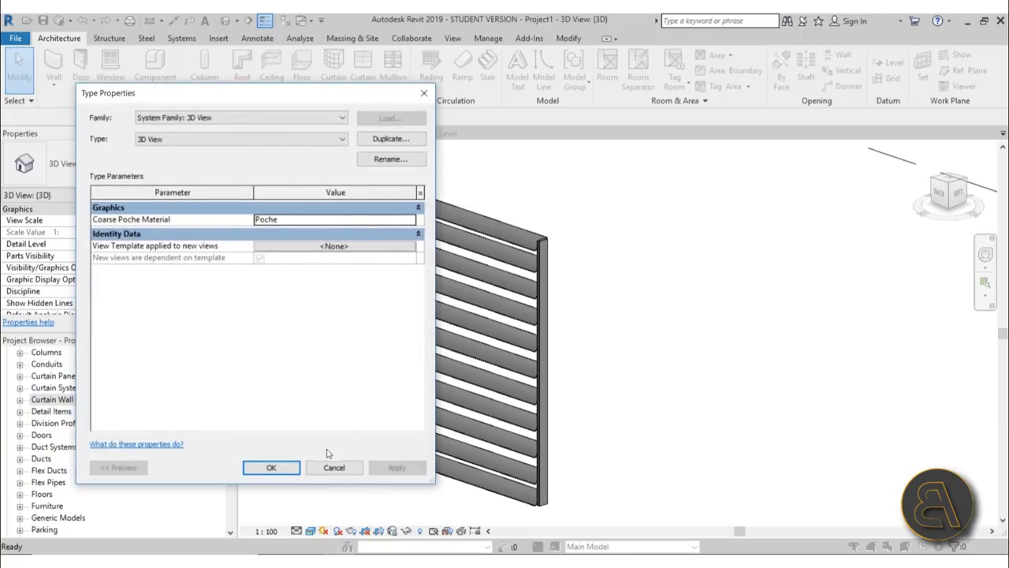
click(333, 467)
Step: In the Louvers wall's type properties, pick Maximum Spacing for the horizontal and vertical grid layouts and set the vertical grid spacing to 1000
click(489, 355)
click(218, 193)
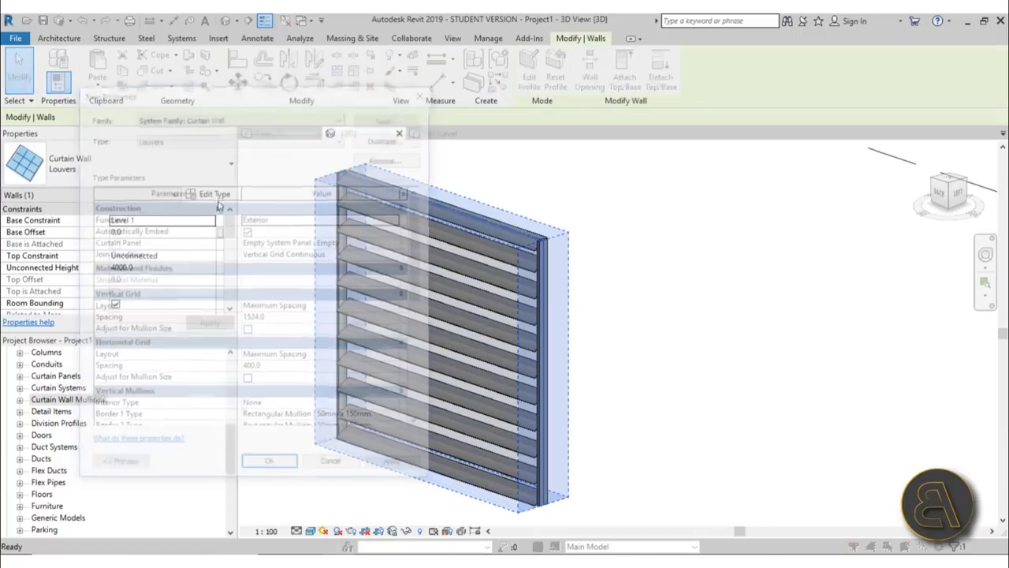
scroll(360, 299, down, 1)
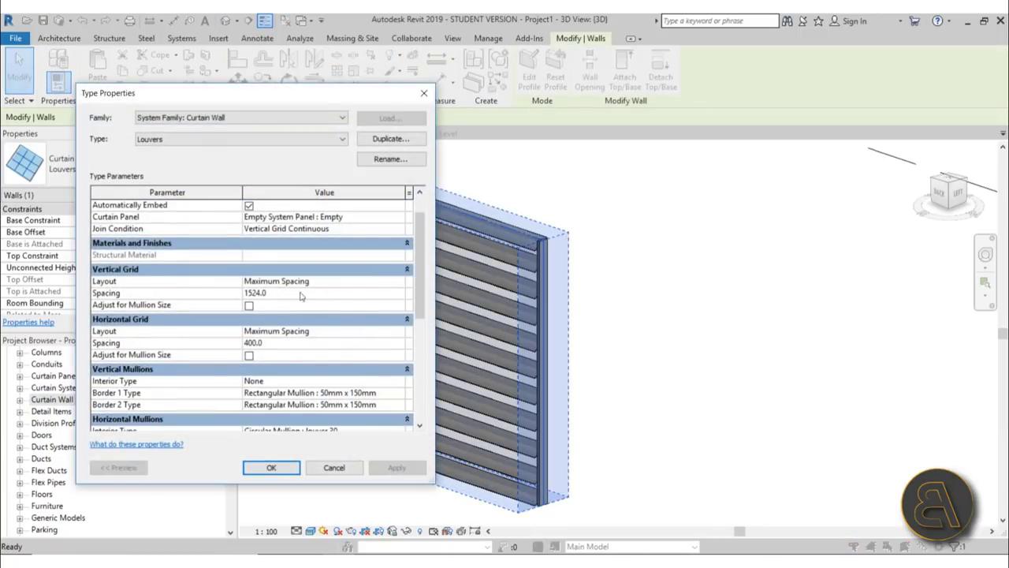
click(400, 332)
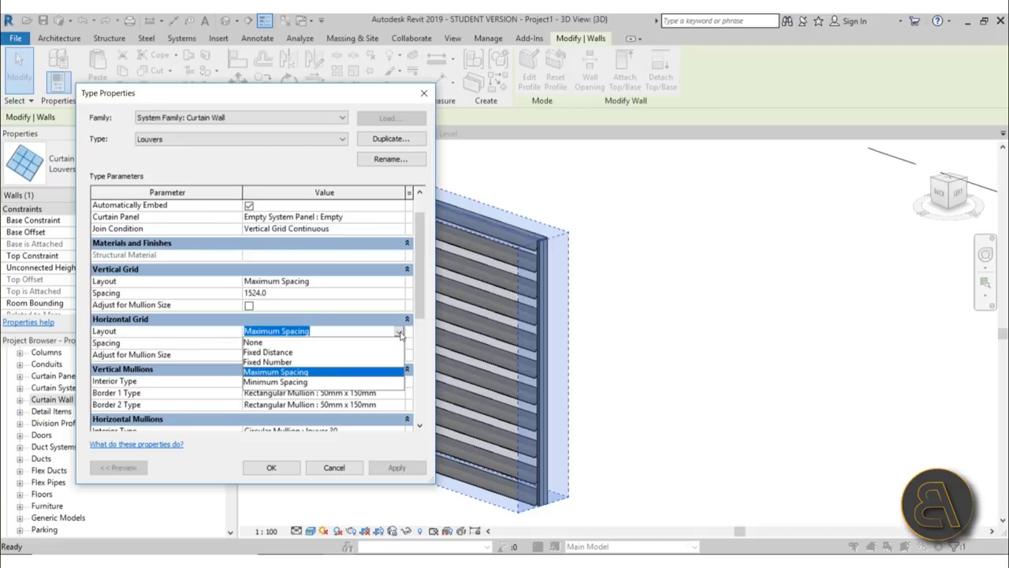
click(272, 372)
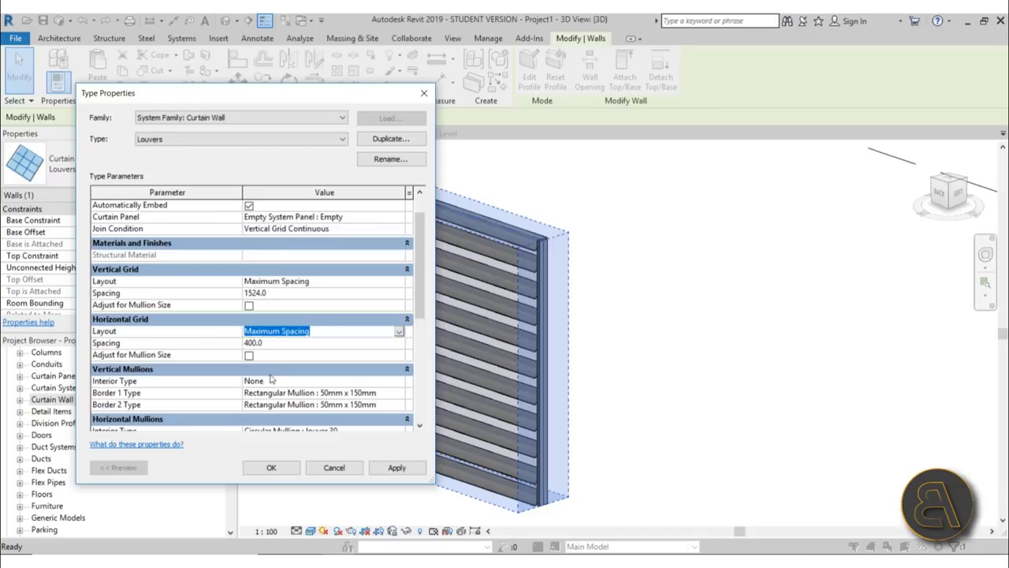
click(399, 281)
click(276, 322)
click(304, 293)
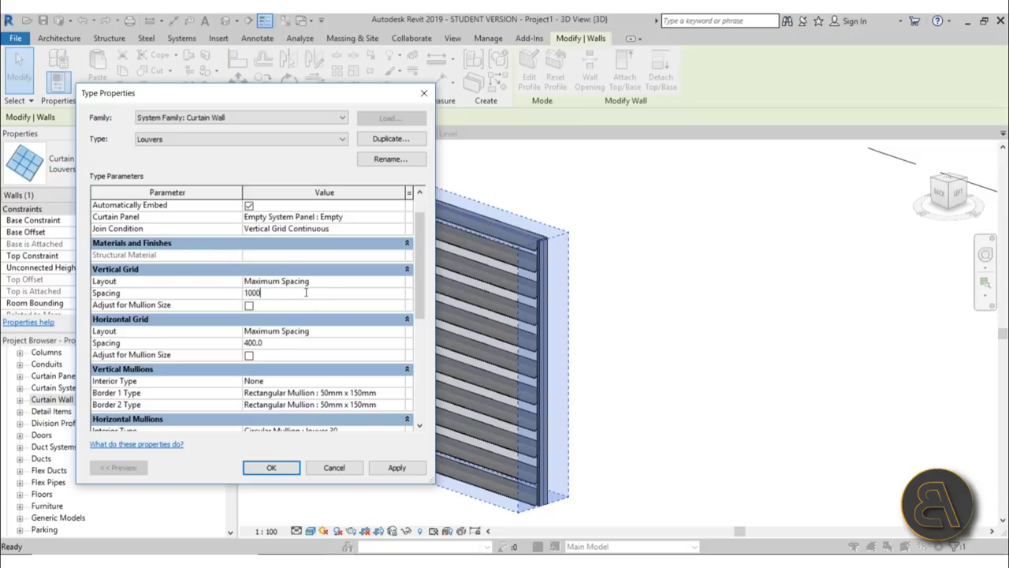
key(Return)
Step: Set the vertical mullions' interior type to Rectangular Mullion : 50mm x 150mm and apply the change
scroll(374, 334, down, 2)
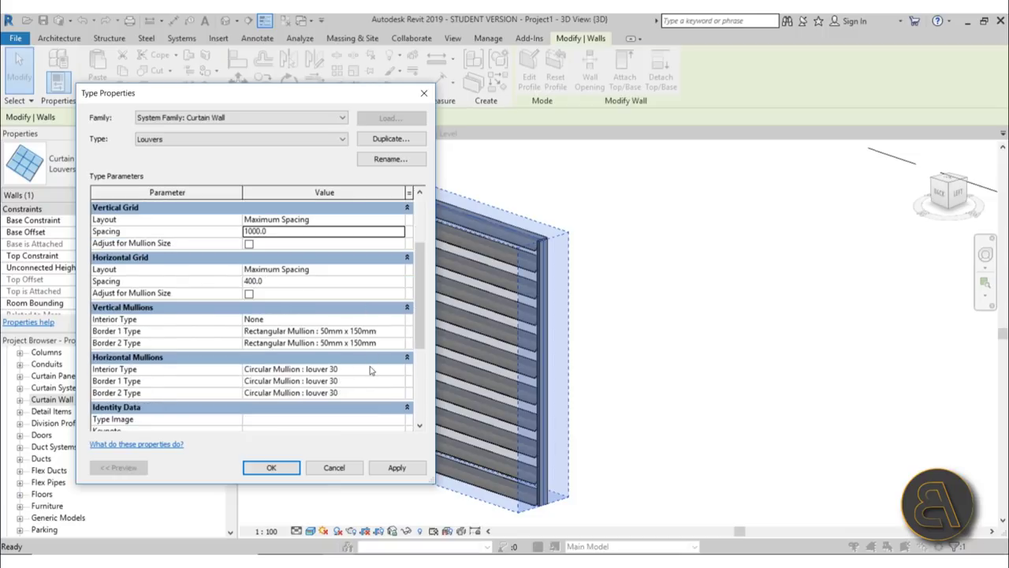
click(398, 322)
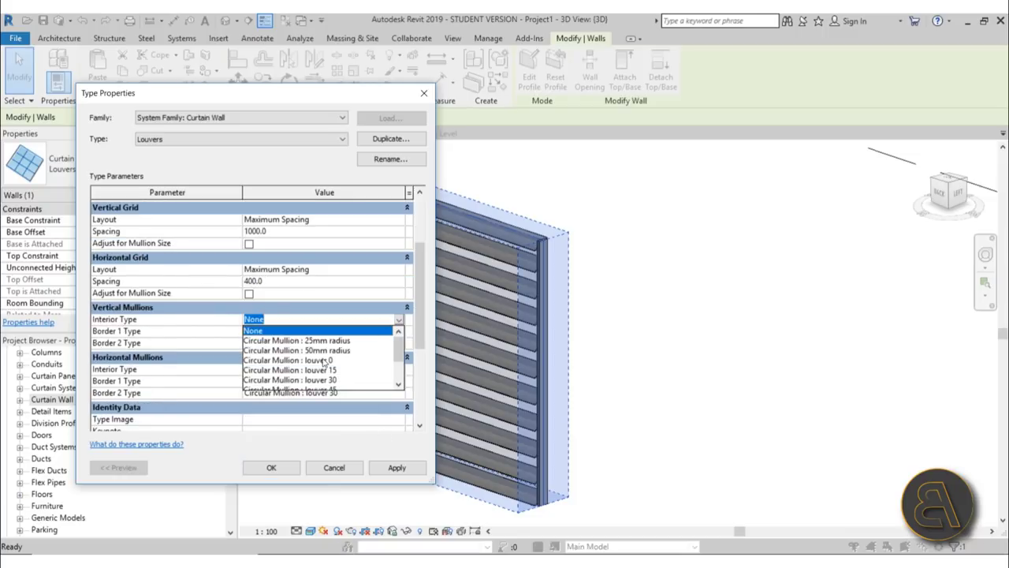
scroll(341, 354, down, 5)
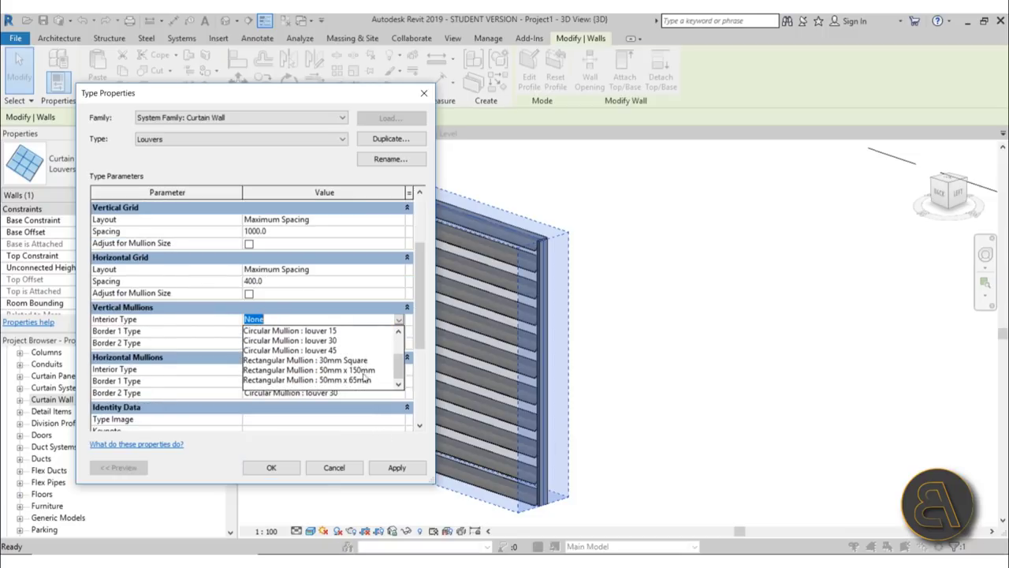
click(367, 377)
click(394, 468)
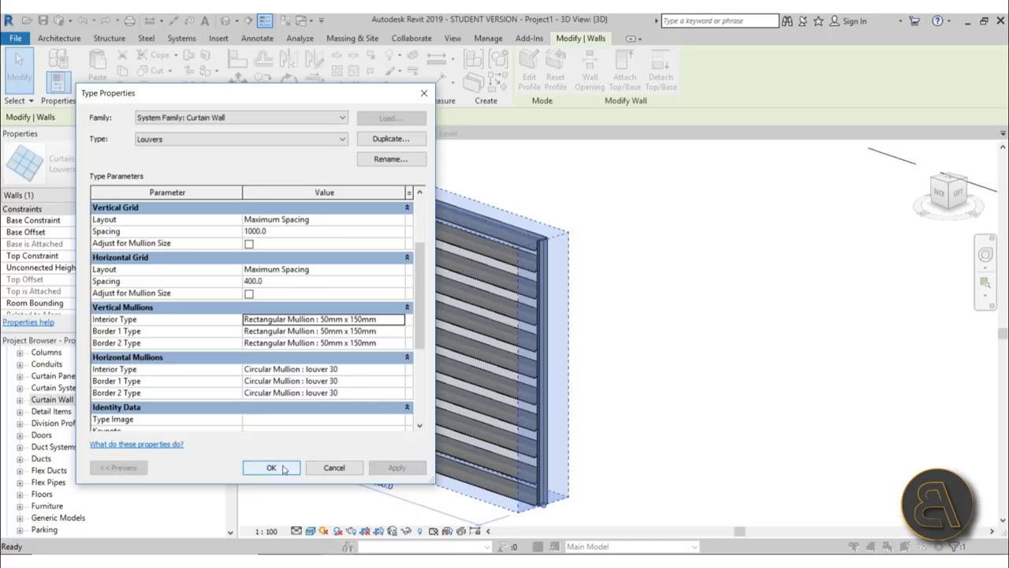
Step: Accept the Louvers type properties, inspect the vertical dividers in the wall and clear the selection
click(270, 468)
click(345, 489)
shift+middle_drag(344, 489, 464, 410)
click(466, 411)
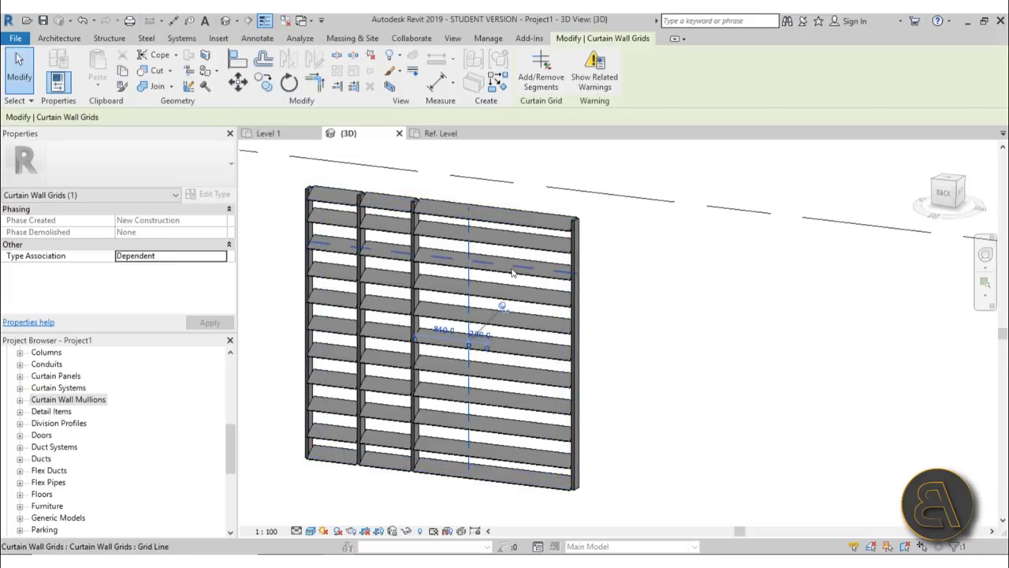
shift+middle_drag(339, 294, 316, 298)
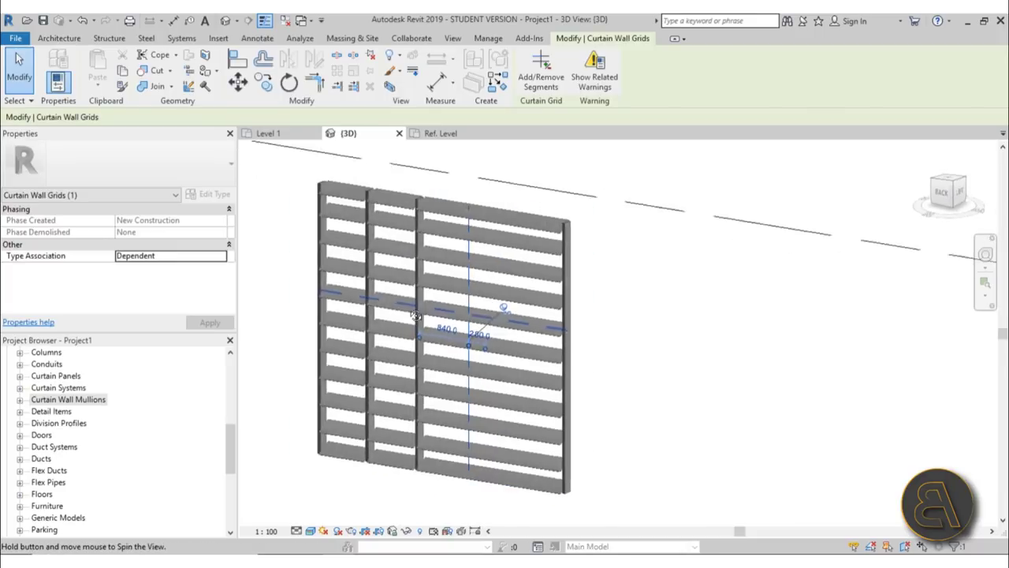
click(310, 297)
key(Escape)
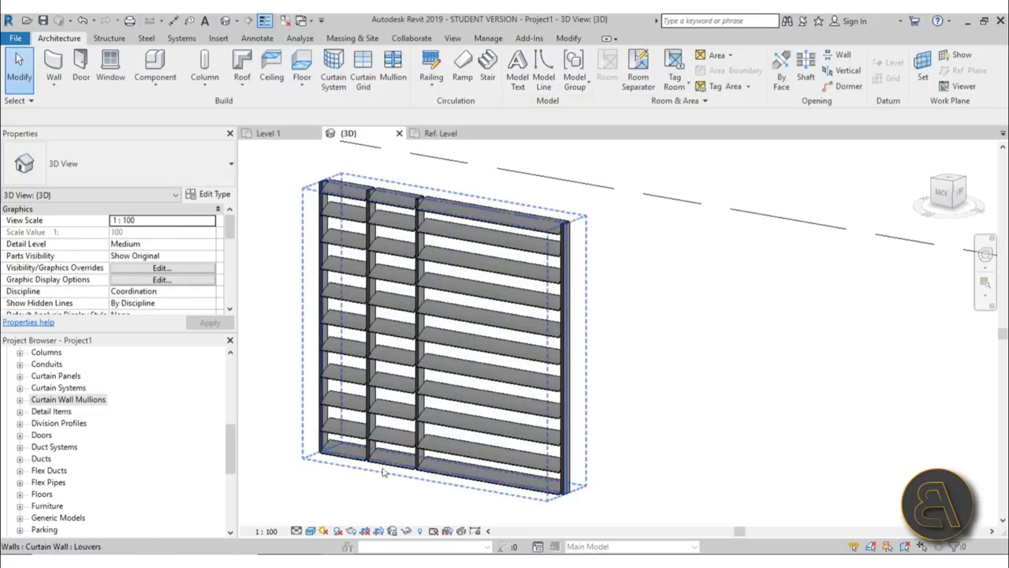
Step: Shorten the Louvers wall to about 3100 mm and stretch its height to about 4739 mm
click(572, 418)
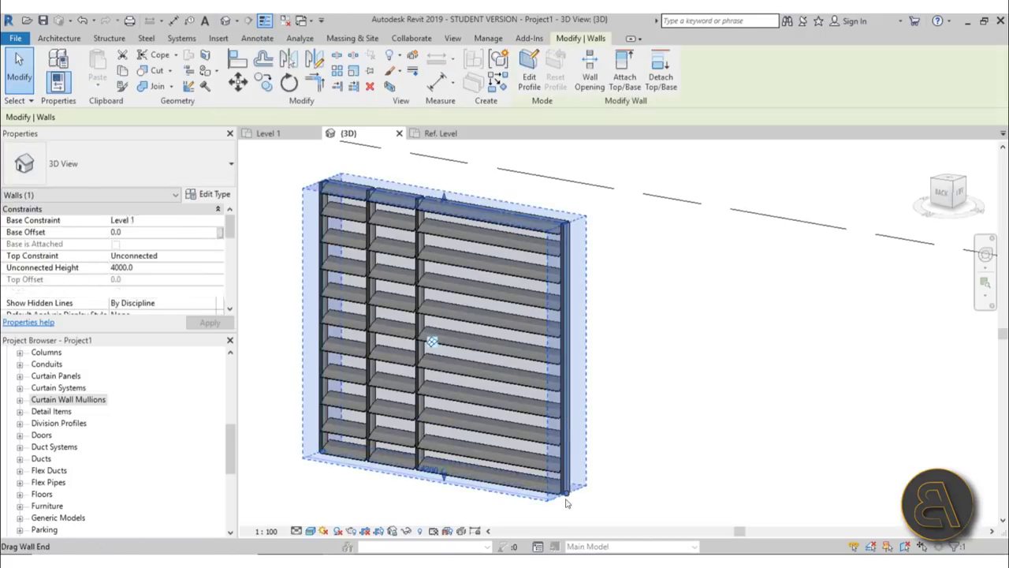
mouse_move(563, 493)
mouse_down()
mouse_move(495, 492)
mouse_move(484, 482)
mouse_move(465, 490)
mouse_up()
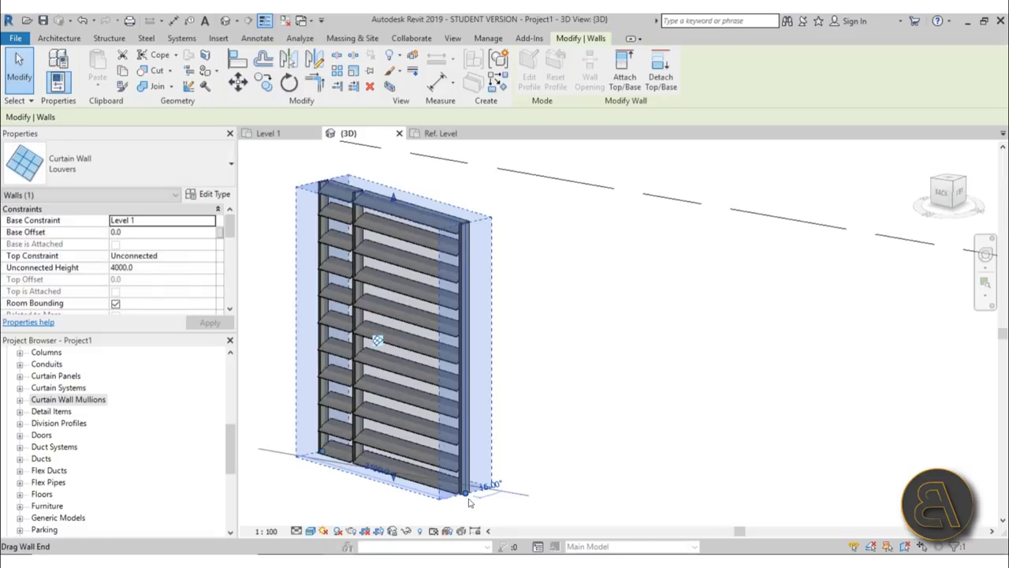
mouse_move(397, 206)
mouse_down()
mouse_move(396, 288)
mouse_move(397, 154)
mouse_up()
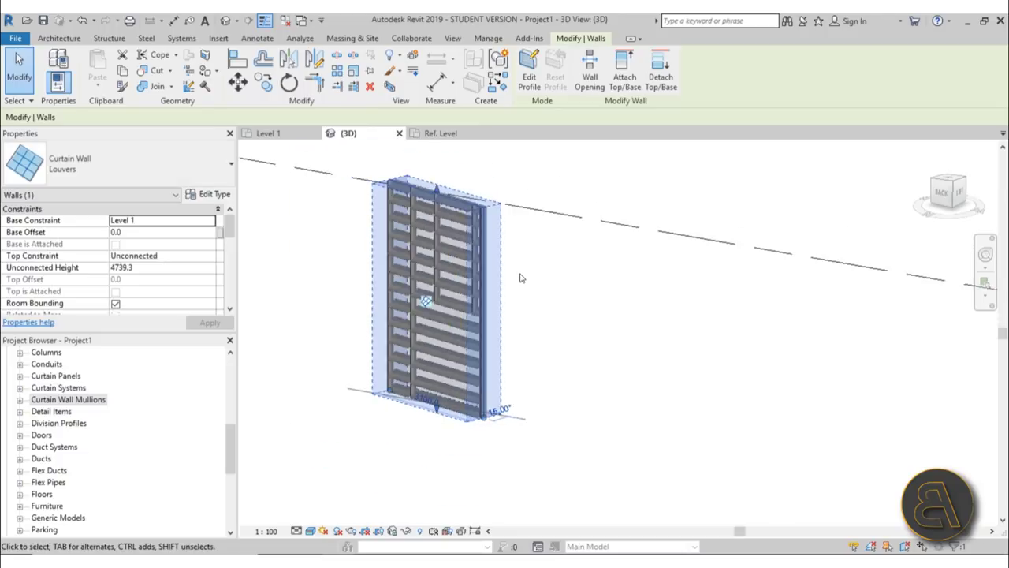
Step: Try setting the Louvers type's vertical mullion interior type to None while keeping the existing interior mullions
shift+middle_drag(457, 275, 622, 308)
scroll(428, 305, up, 5)
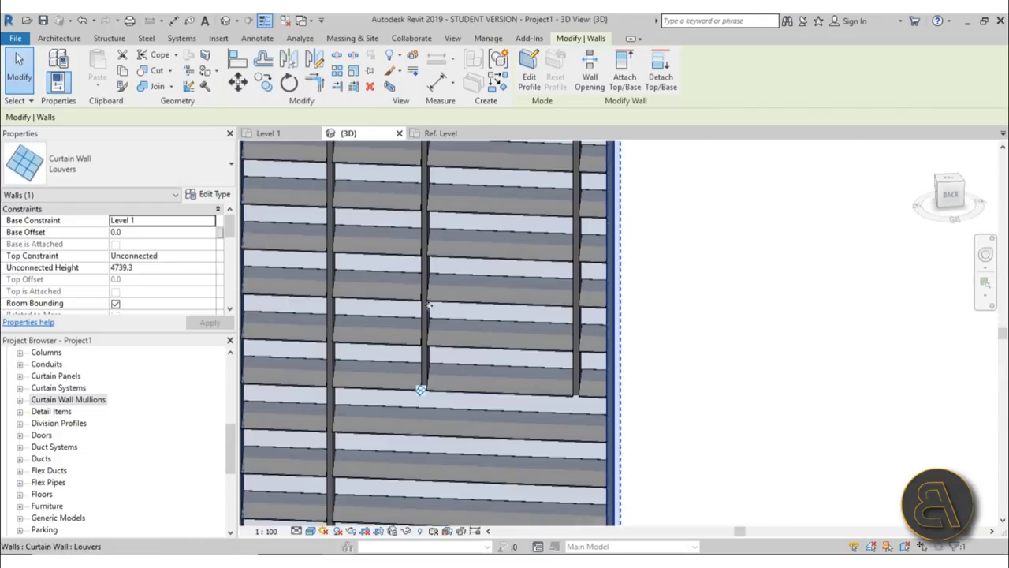
click(211, 194)
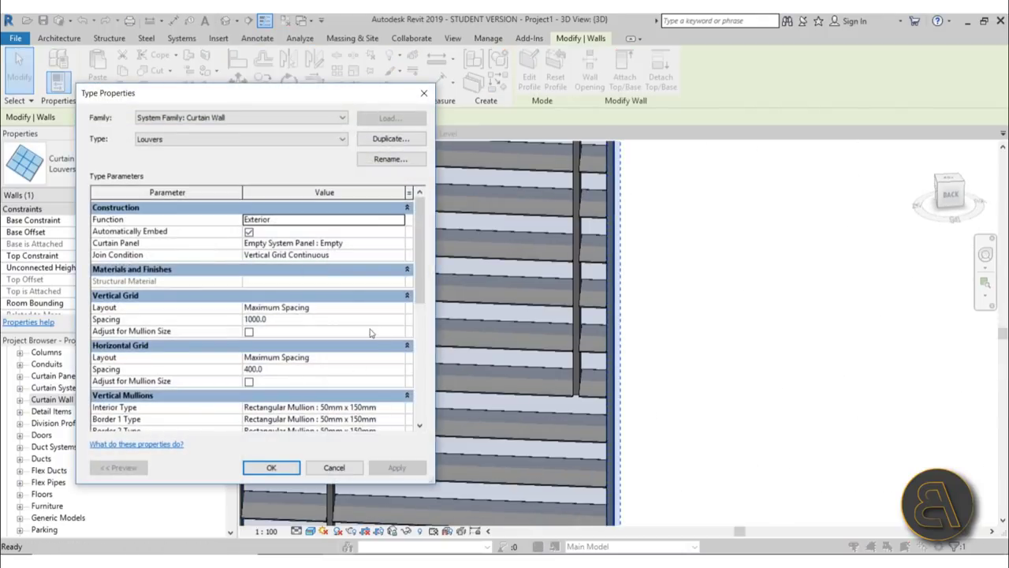
scroll(371, 333, down, 2)
click(398, 346)
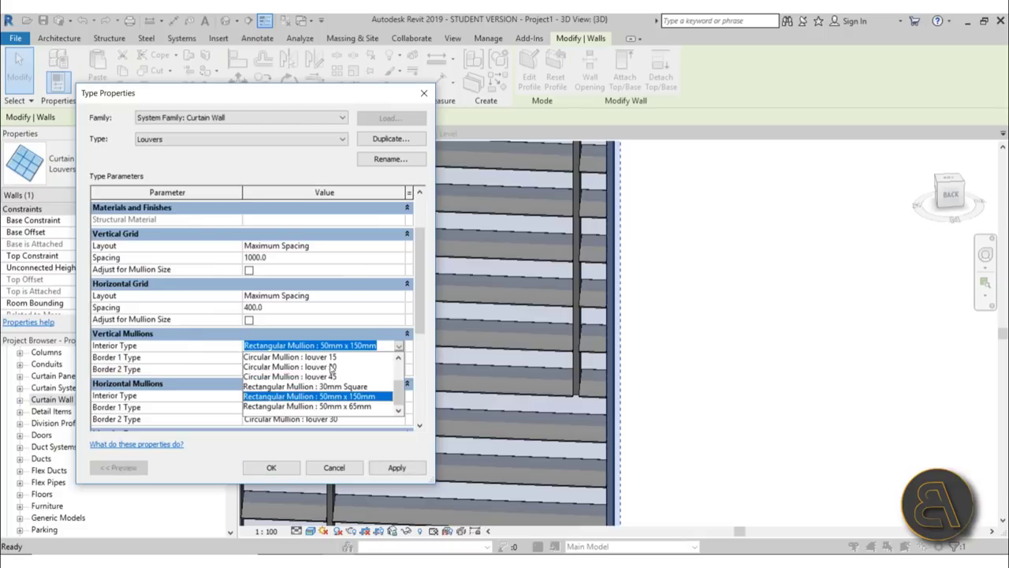
scroll(333, 368, up, 2)
click(298, 358)
click(396, 468)
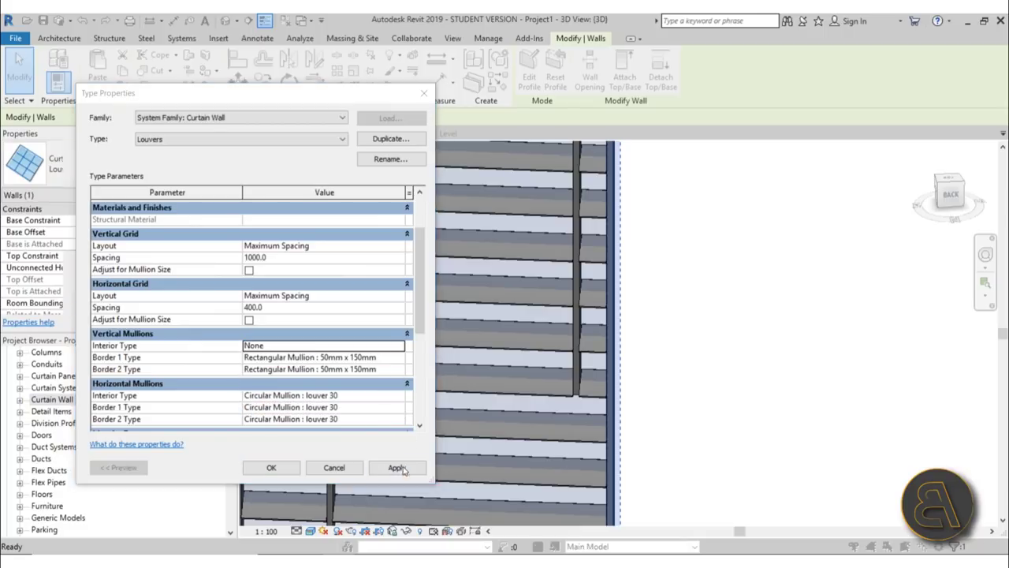
click(305, 335)
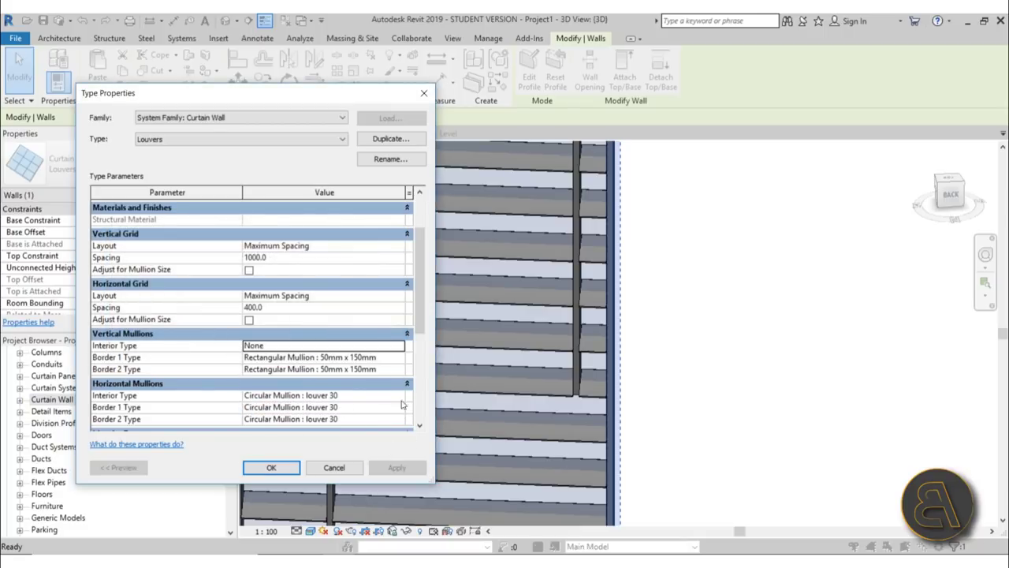
Step: Accept the type properties and undo the last vertical mullion type change
click(398, 346)
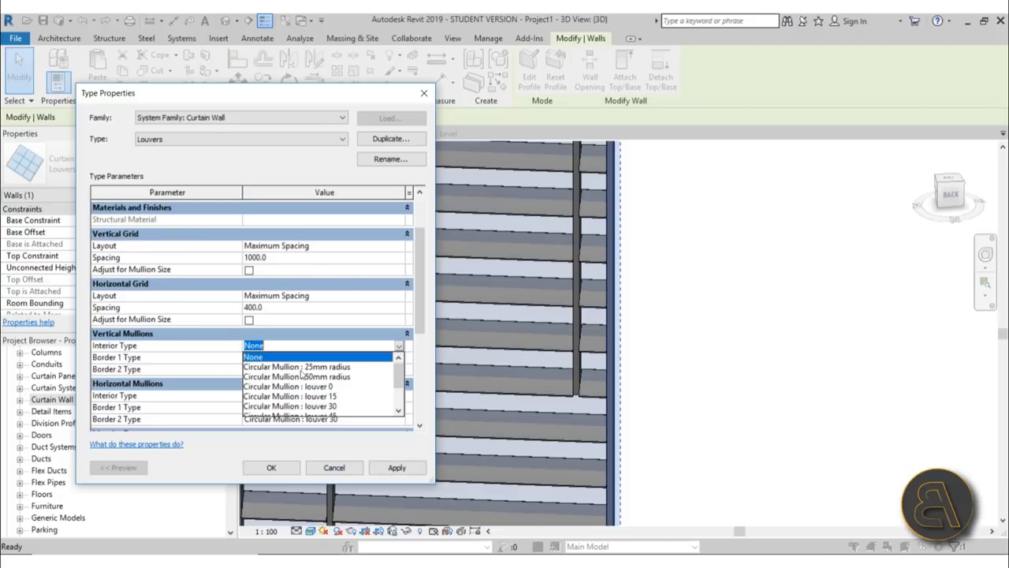
click(271, 467)
click(271, 467)
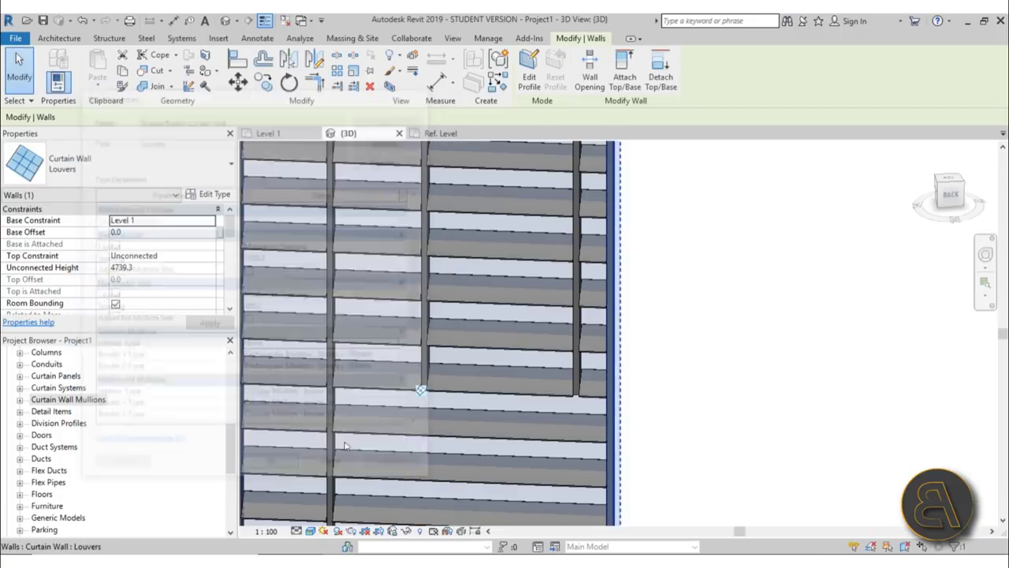
scroll(409, 343, down, 5)
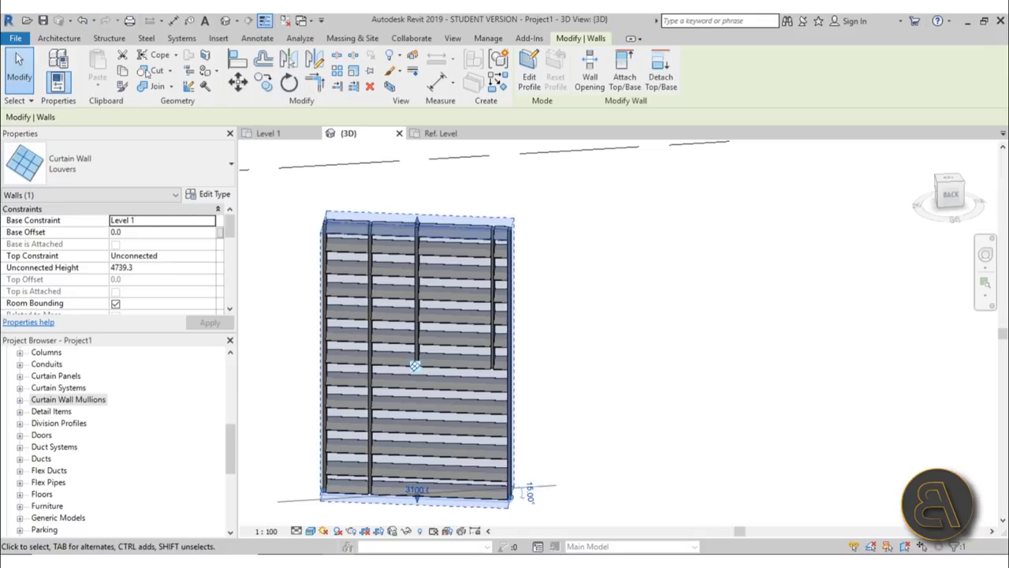
click(82, 21)
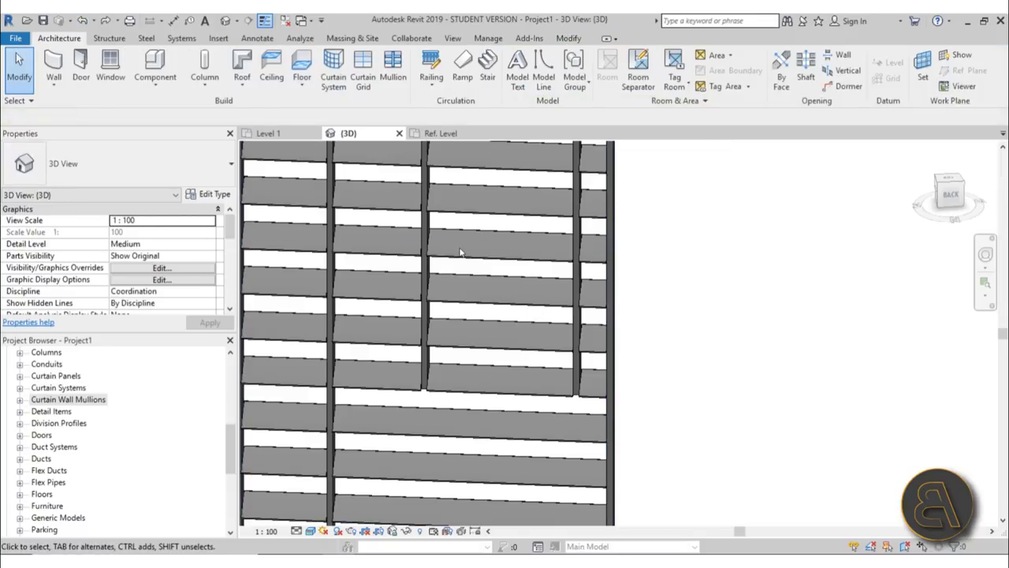
Step: Set the Louvers wall's vertical mullion interior type to None, deleting the existing interior mullions, and deselect the wall
click(270, 216)
click(208, 194)
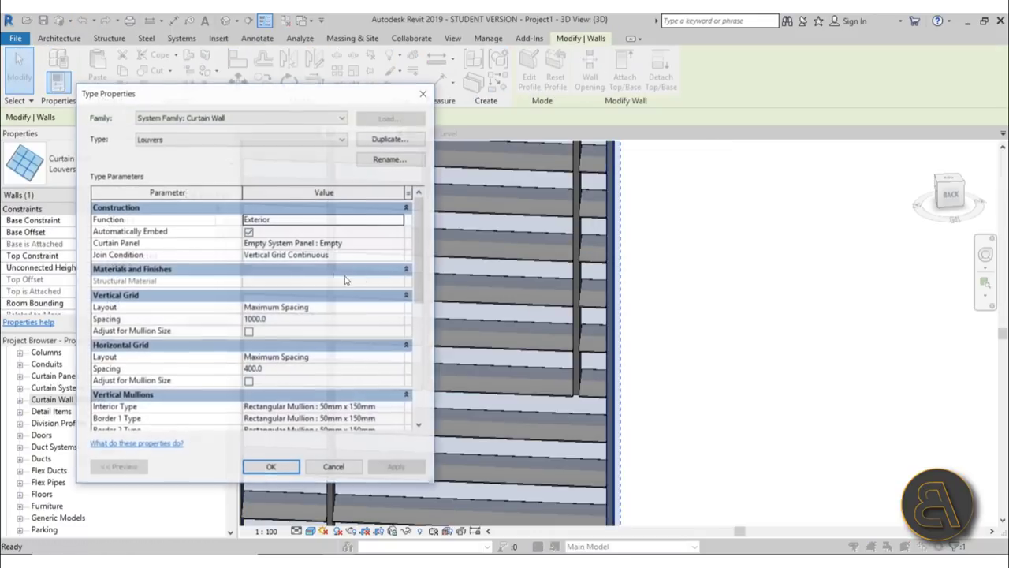
click(399, 409)
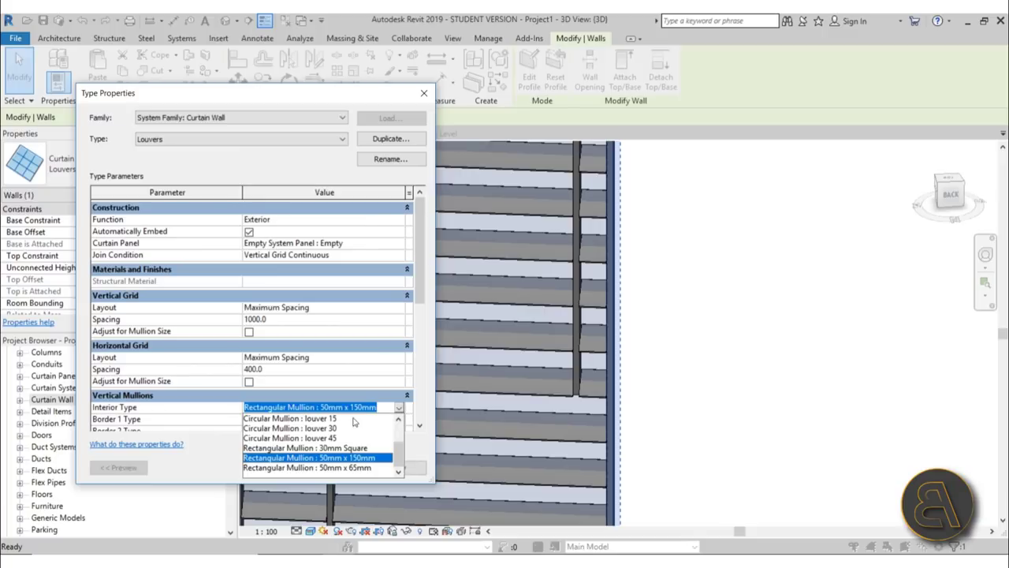
scroll(307, 446, up, 2)
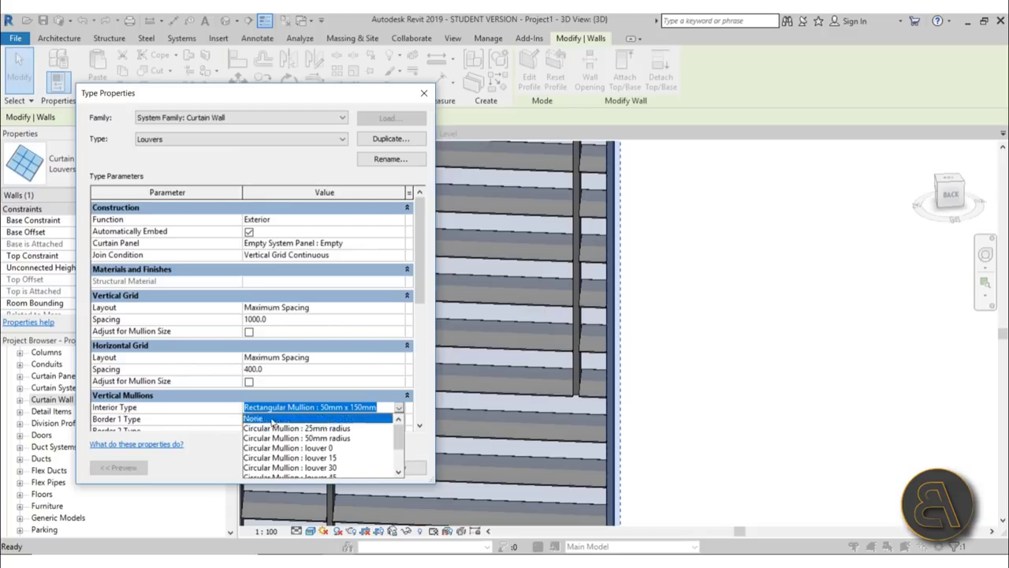
click(278, 420)
click(289, 470)
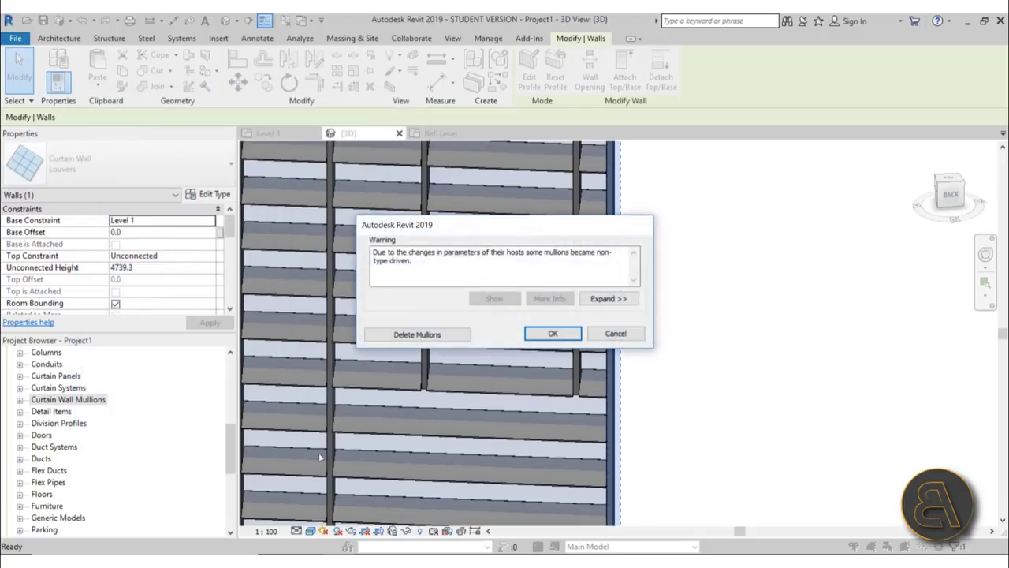
click(463, 335)
scroll(426, 363, down, 3)
shift+middle_drag(426, 363, 517, 268)
click(576, 324)
click(517, 268)
click(568, 265)
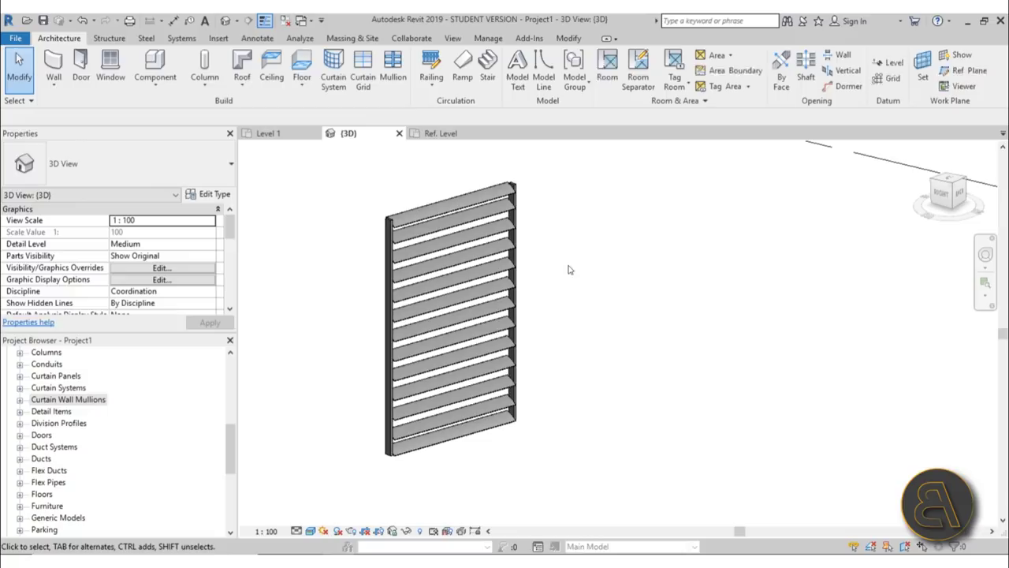
Step: Edit the louver wall's profile by pulling one upper corner outward and down, removing the conflicting constraints
click(526, 205)
click(529, 71)
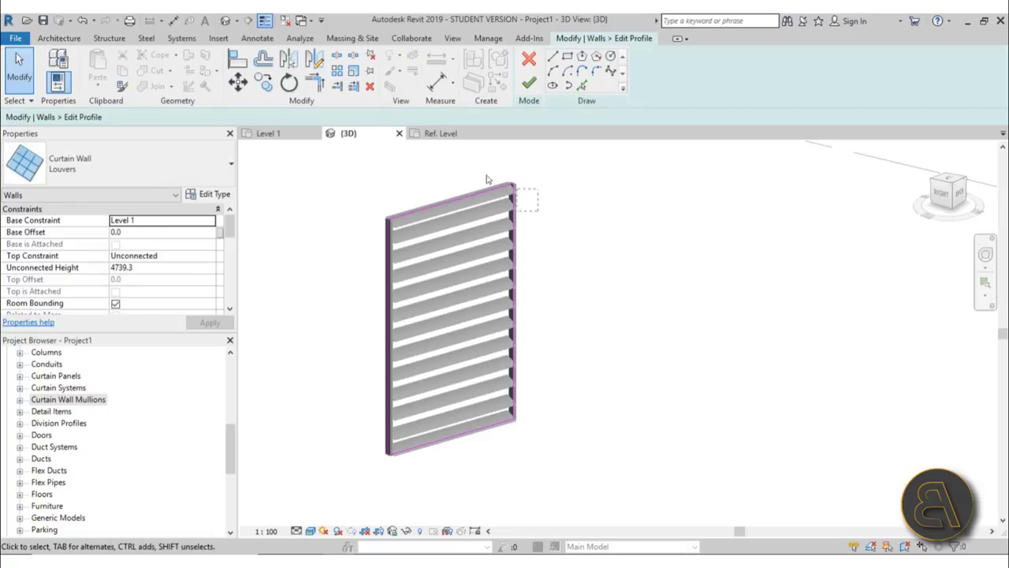
mouse_move(511, 186)
mouse_down()
mouse_move(626, 216)
mouse_move(631, 246)
mouse_up()
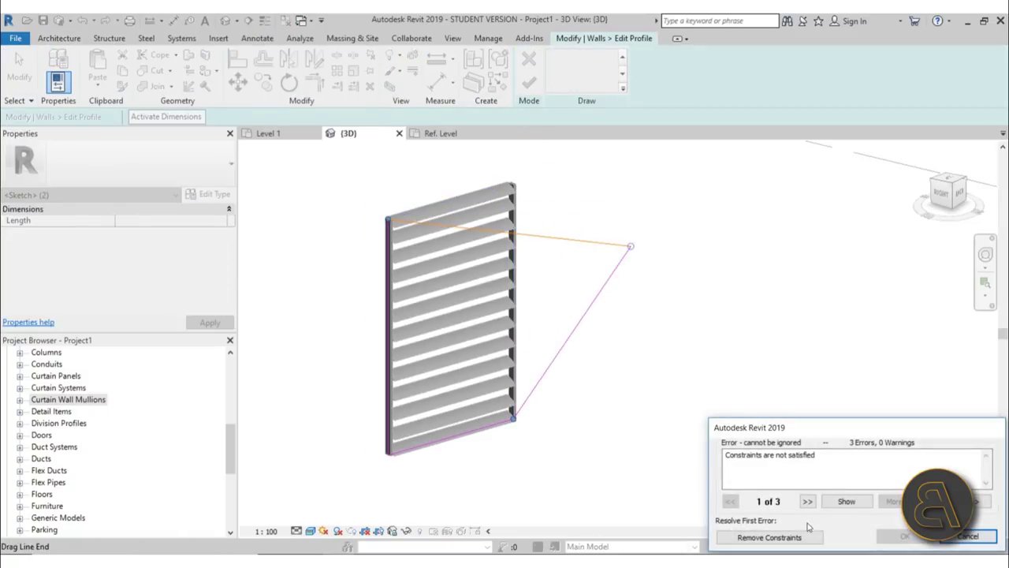
click(781, 538)
Step: Finish the wall profile edit and delete the mullions that lost their grid references
click(529, 82)
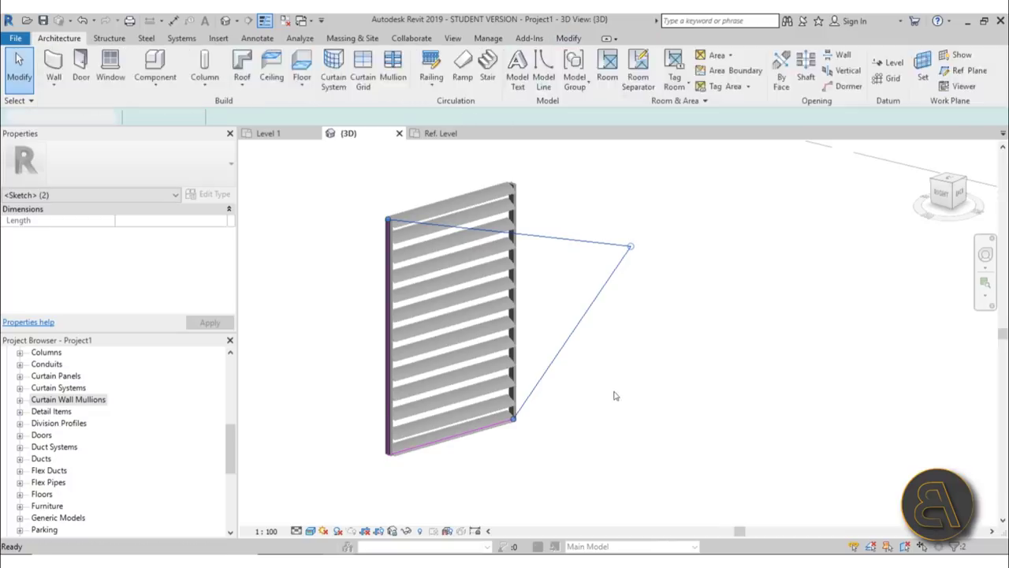
shift+middle_drag(606, 410, 659, 439)
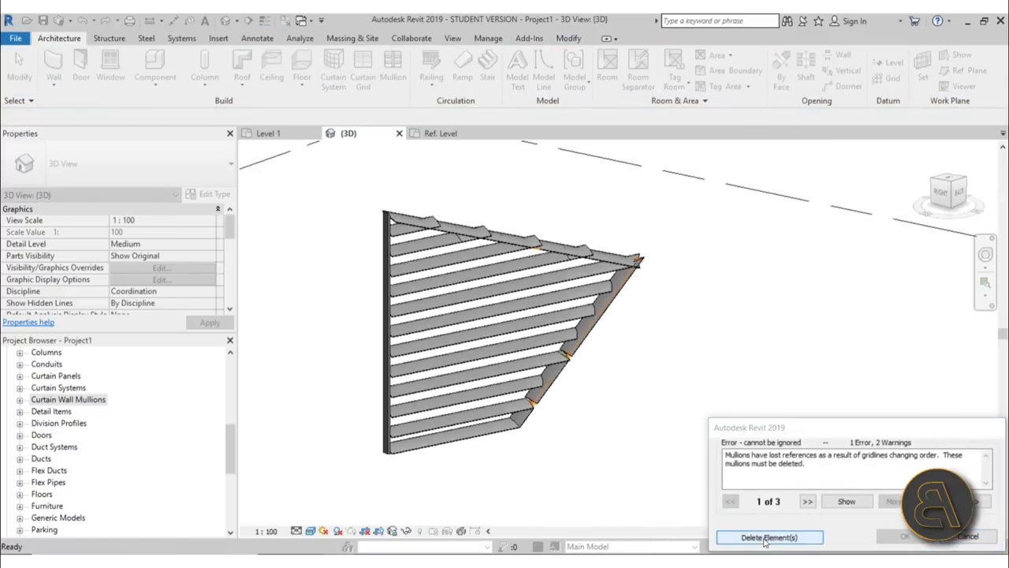
click(763, 542)
Step: Examine how the louver mullions meet the border along the wall's slanted top edge
shift+middle_drag(607, 379, 688, 444)
click(687, 444)
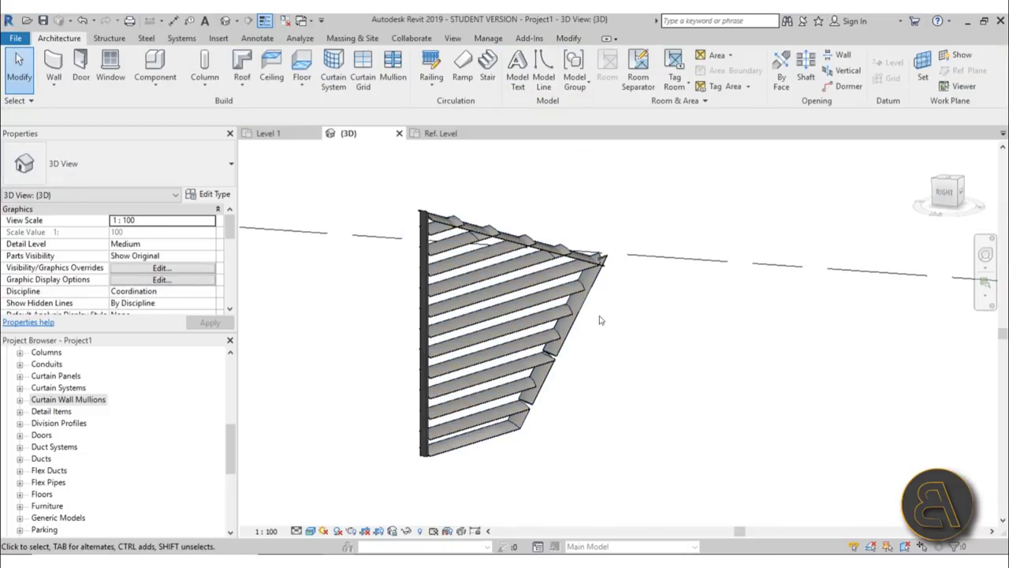
scroll(406, 252, up, 3)
shift+middle_drag(405, 251, 461, 383)
scroll(523, 274, up, 5)
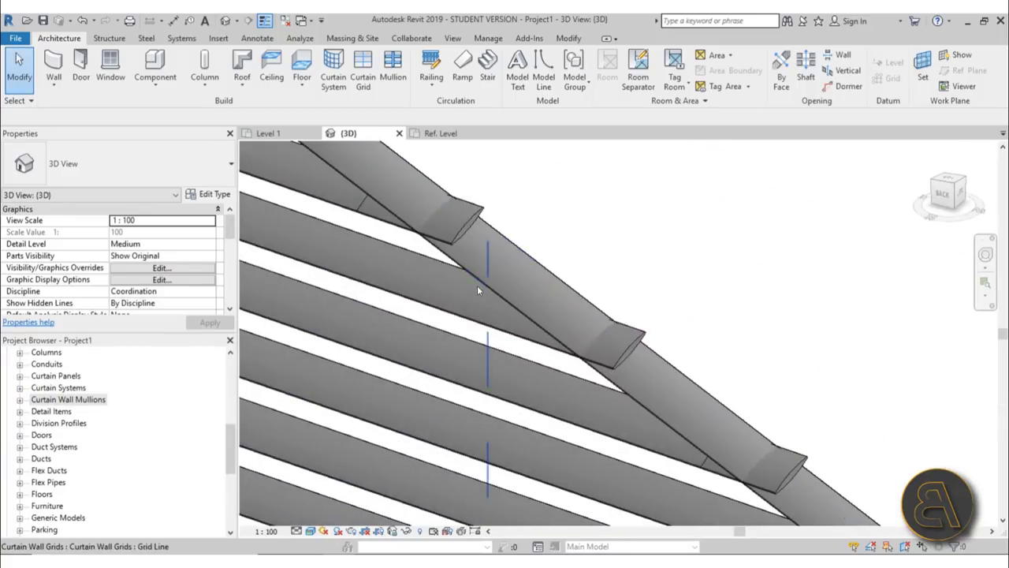
click(513, 255)
key(Escape)
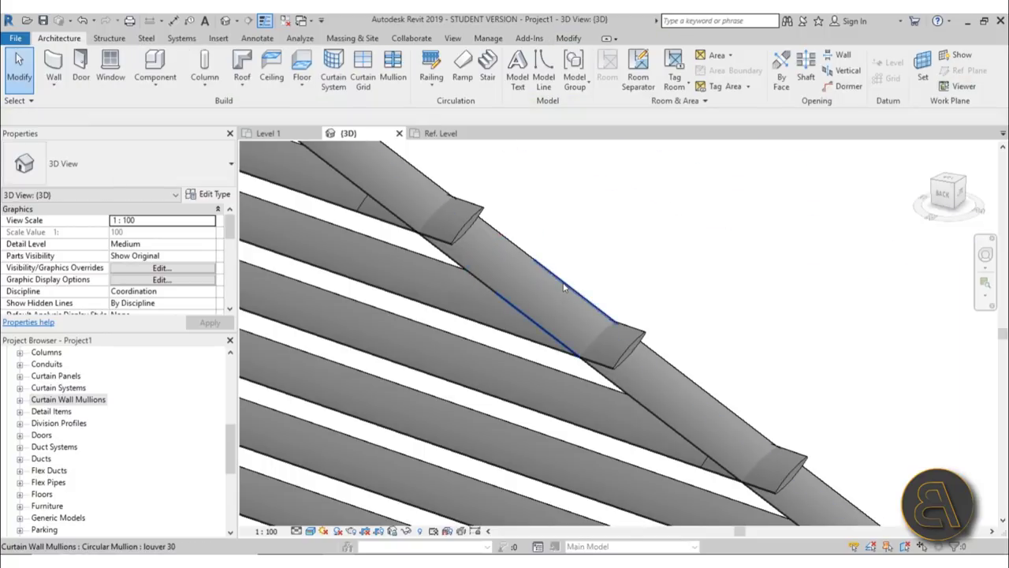
scroll(562, 291, down, 5)
shift+middle_drag(562, 291, 480, 307)
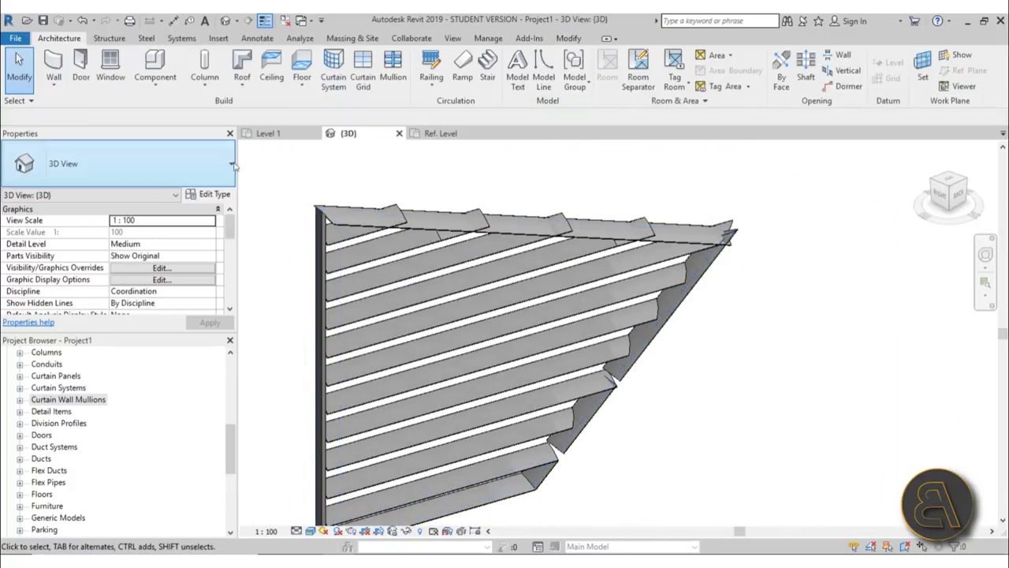
Step: In the Louvers wall's type properties, set the horizontal mullions' Border 1 Type to Rectangular Mullion : 50mm x 150mm
click(213, 194)
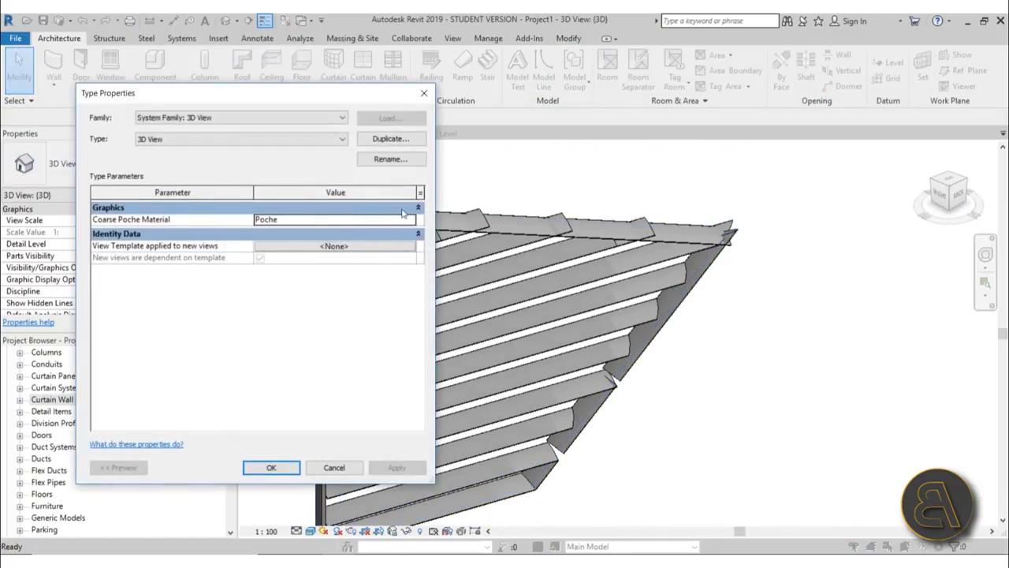
click(333, 467)
click(319, 315)
click(222, 197)
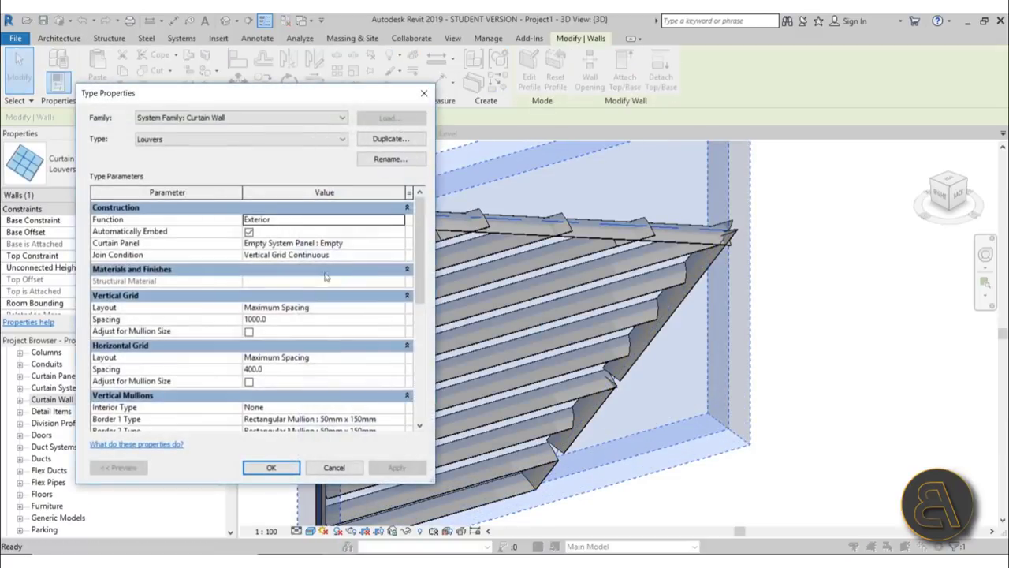
scroll(315, 331, down, 3)
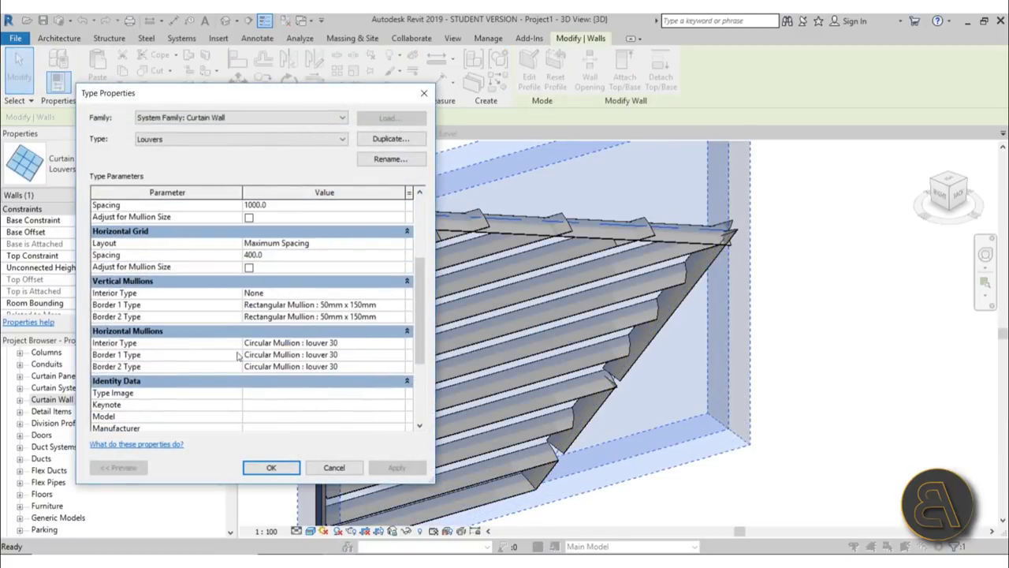
click(400, 355)
click(400, 355)
scroll(367, 402, down, 4)
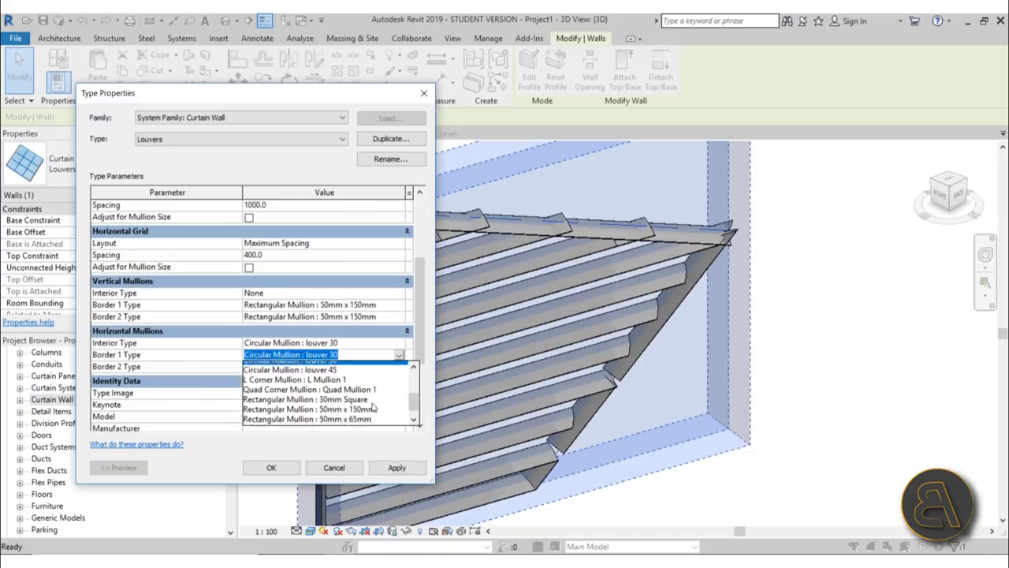
click(328, 385)
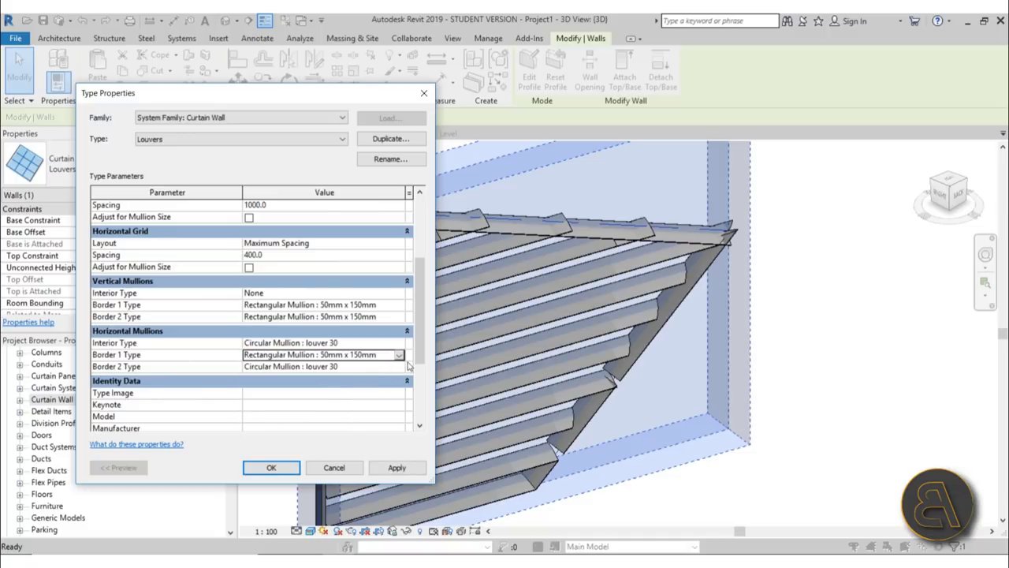
Step: Set the horizontal mullions' Border 2 Type to Rectangular Mullion : 50mm x 150mm, accept the type properties and deselect the wall
click(399, 367)
click(399, 366)
scroll(336, 414, down, 5)
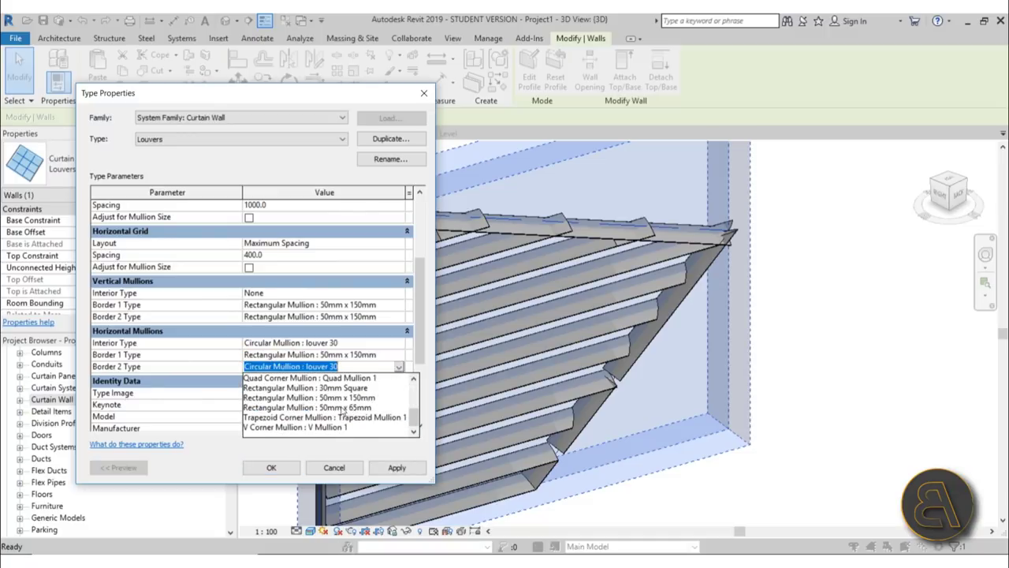
click(346, 411)
click(398, 467)
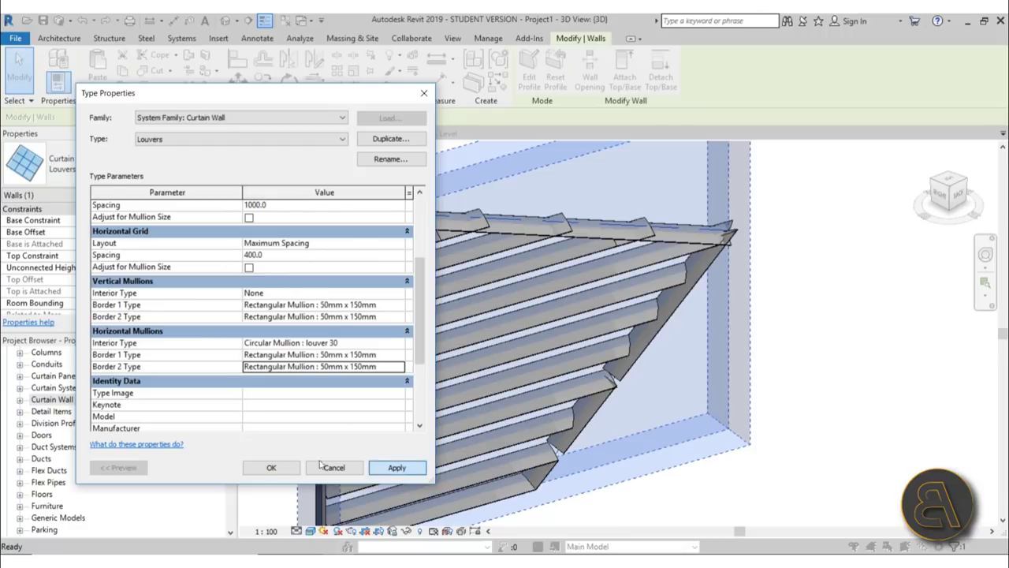
click(268, 467)
key(Escape)
scroll(560, 206, down, 2)
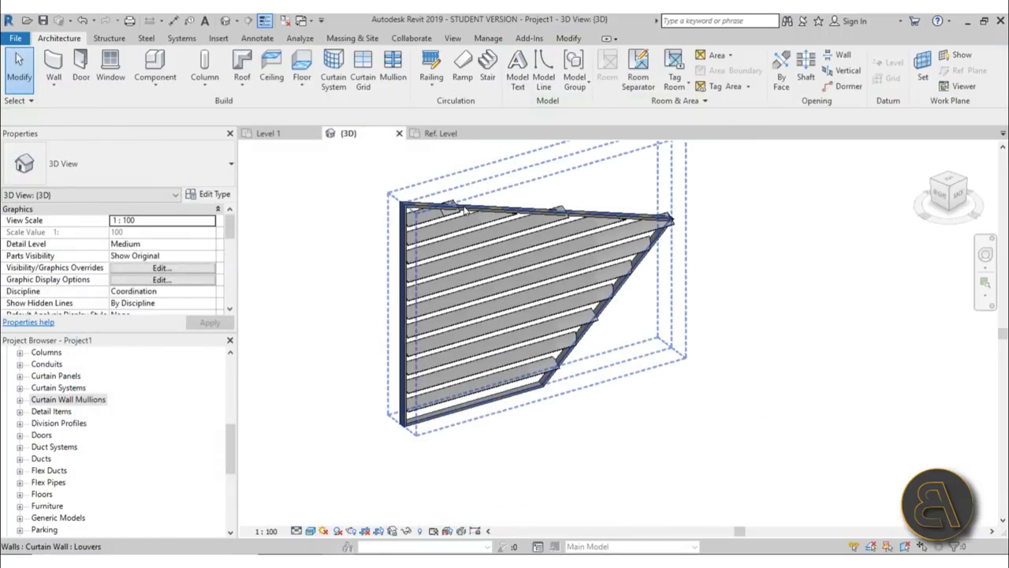
shift+middle_drag(684, 240, 822, 335)
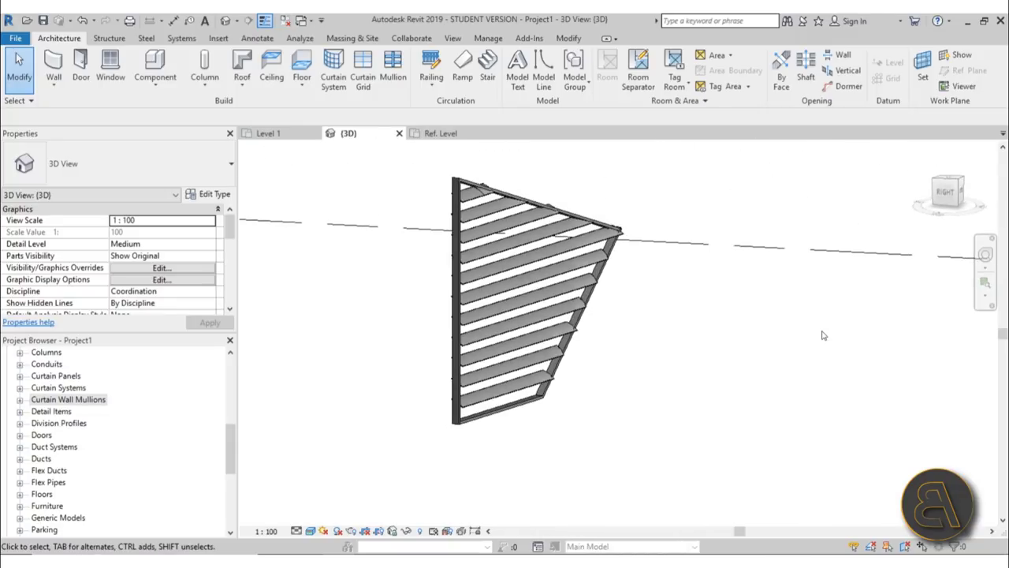